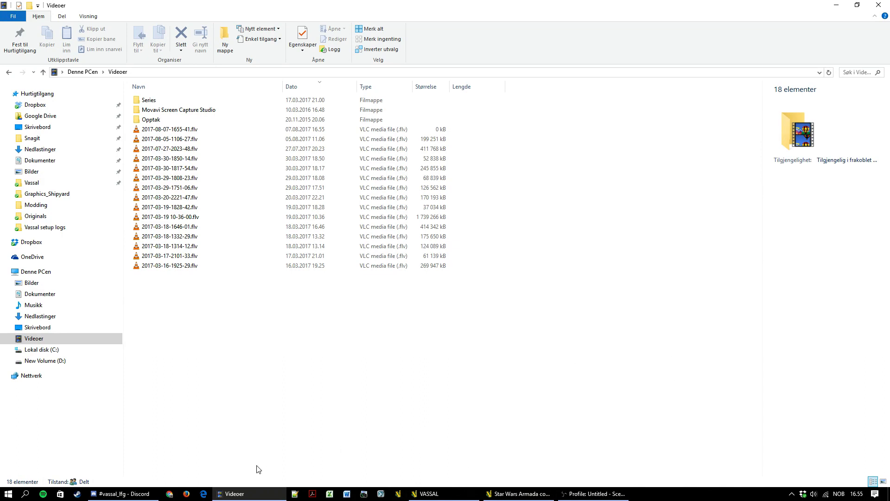
- Open ship_small_ranges.pspimage from the Graphics_Shipyard folder inside Vassal and look through its layers
left_click(46, 185)
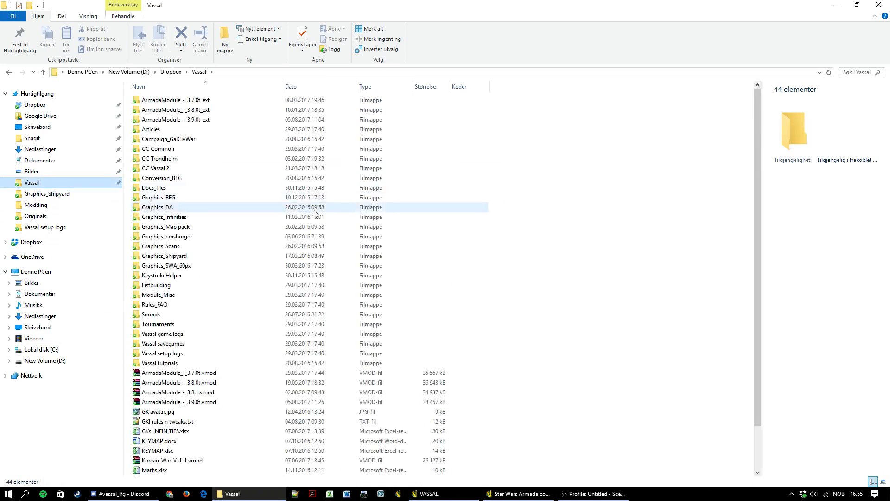
double_click(180, 258)
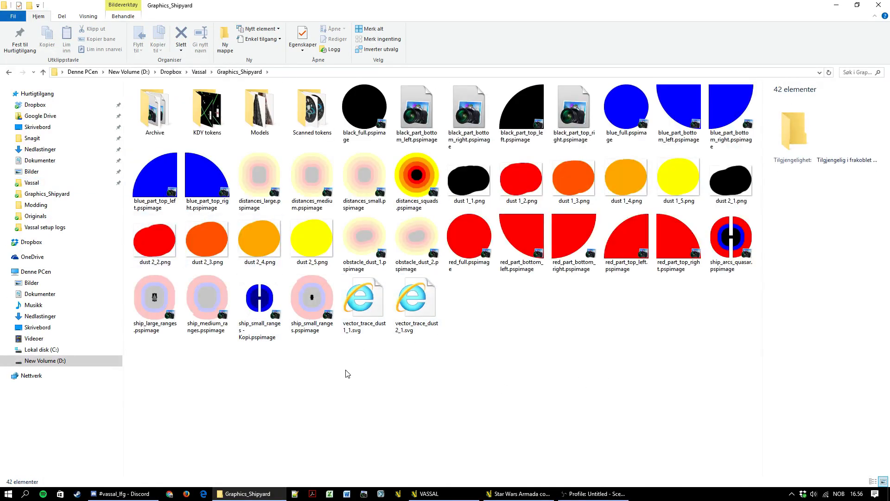
left_click(311, 296)
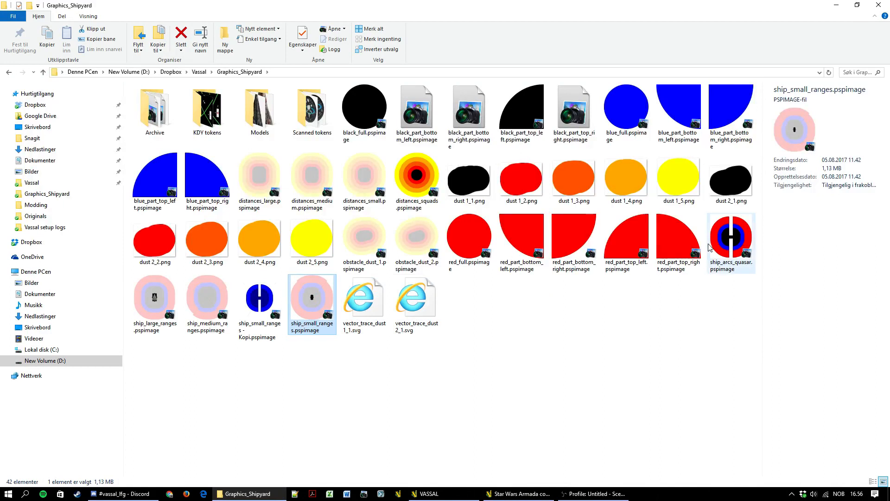
key("Return")
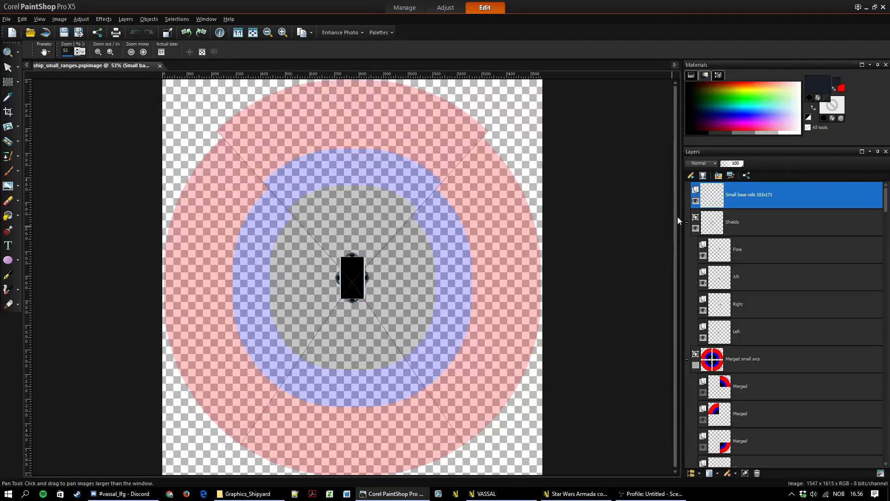
left_click_drag(888, 192, 889, 262)
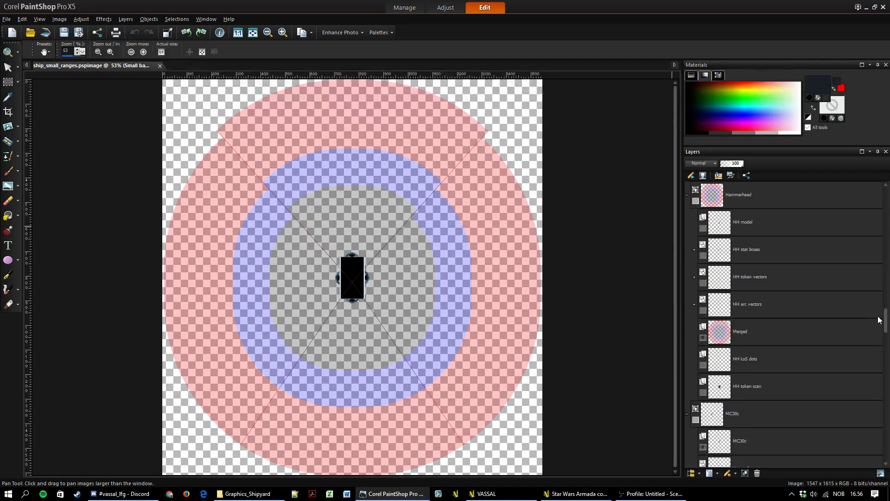
left_click_drag(887, 326, 886, 197)
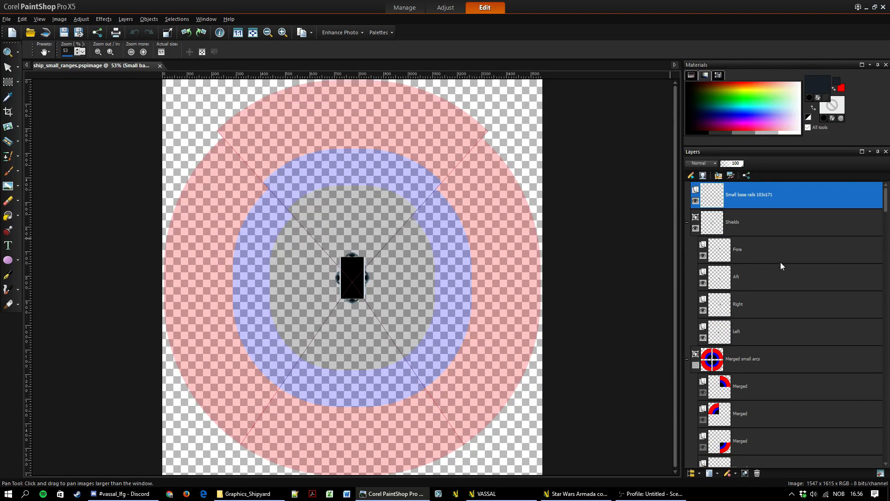
- Create a new transparent raster image 1800 pixels wide and 1800 pixels high
left_click(12, 35)
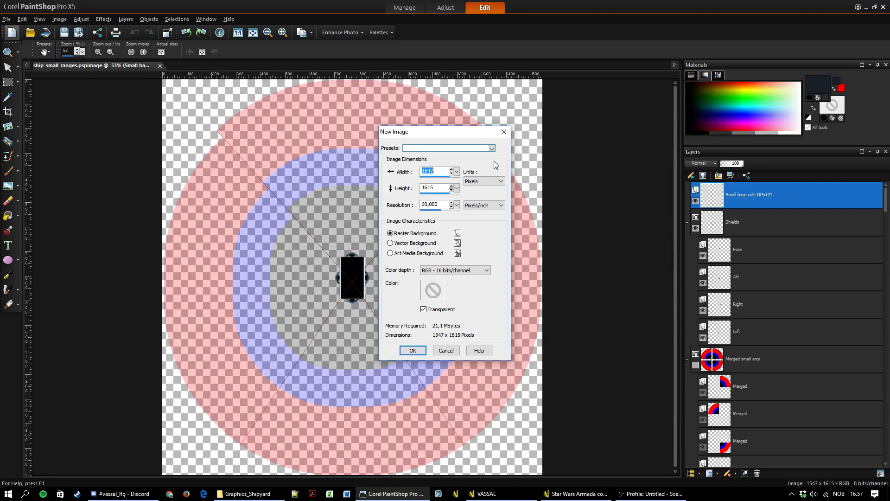
type("1800")
key("Tab")
type("1800")
left_click(409, 352)
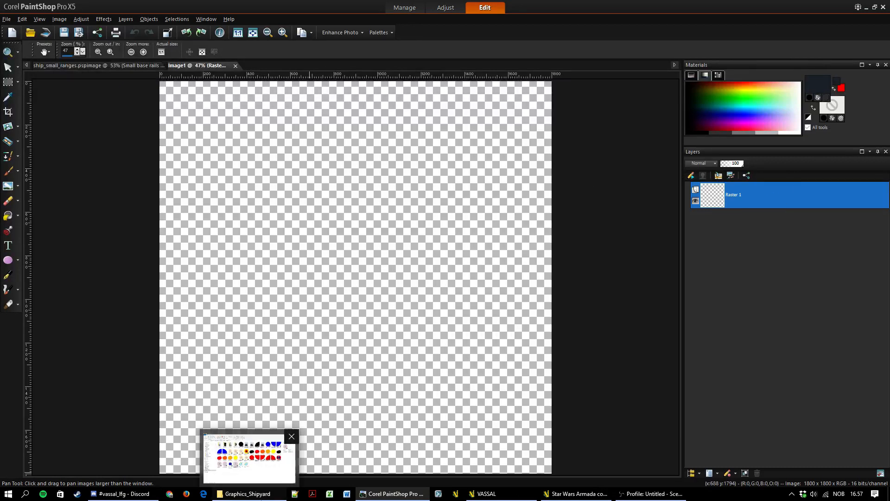
- Switch to File Explorer, open Measurements.xlsx from the Vassal folder, maximize it and go to the ships table
left_click(238, 498)
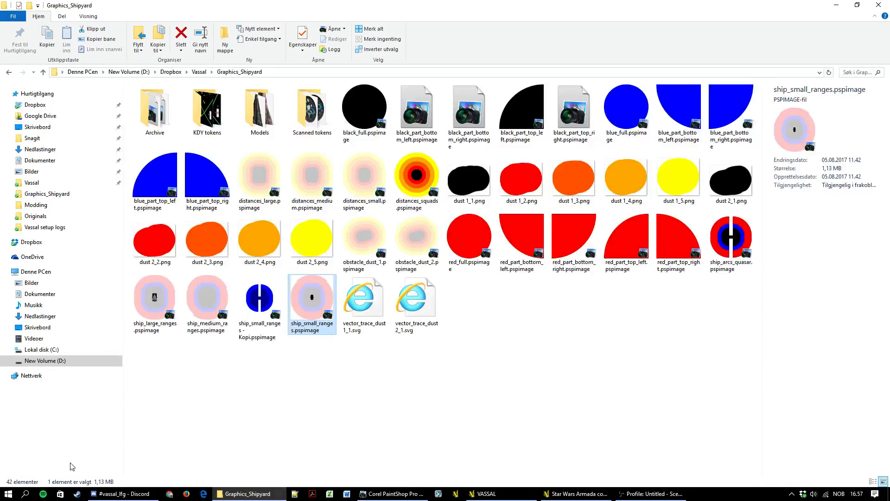
left_click(199, 72)
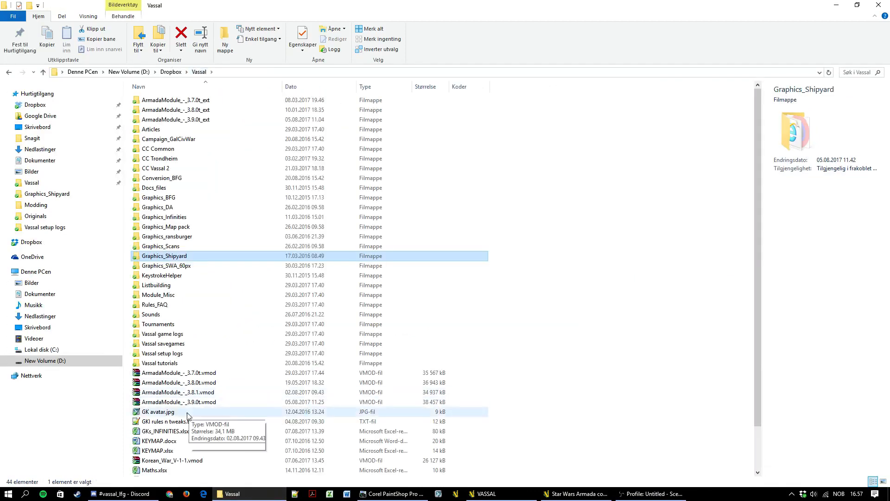
scroll(190, 464, "down", 2)
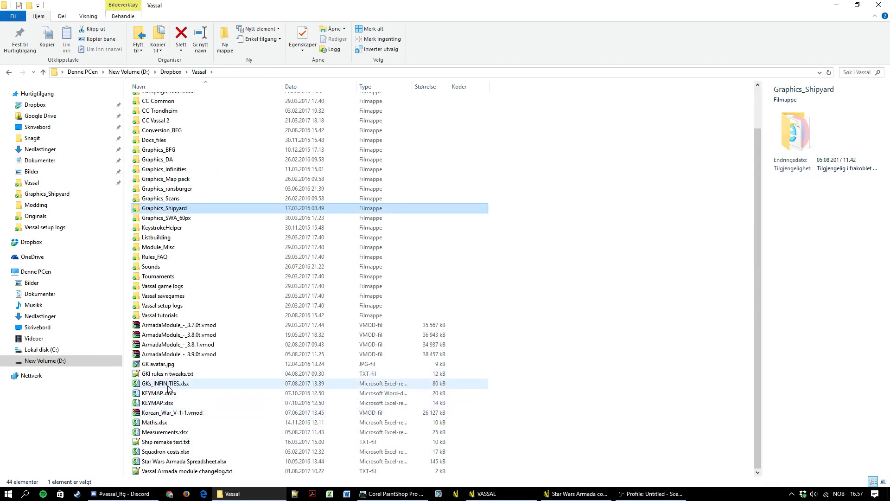
double_click(172, 433)
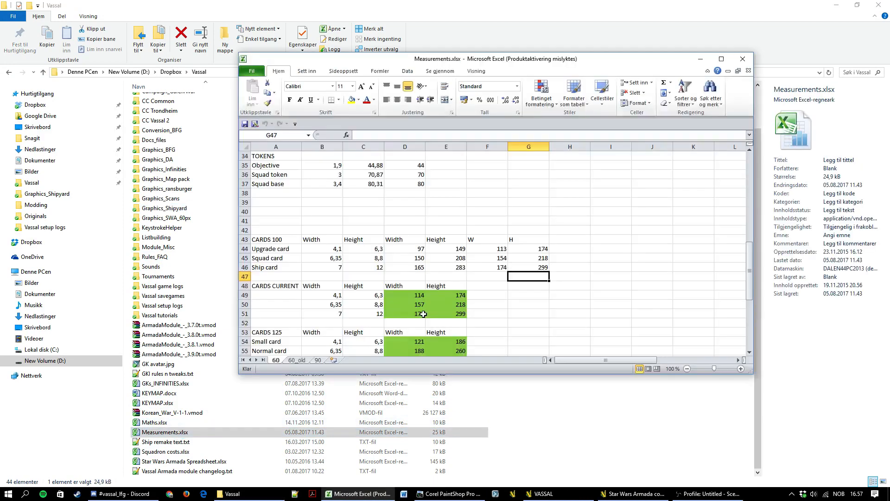
left_click(597, 307)
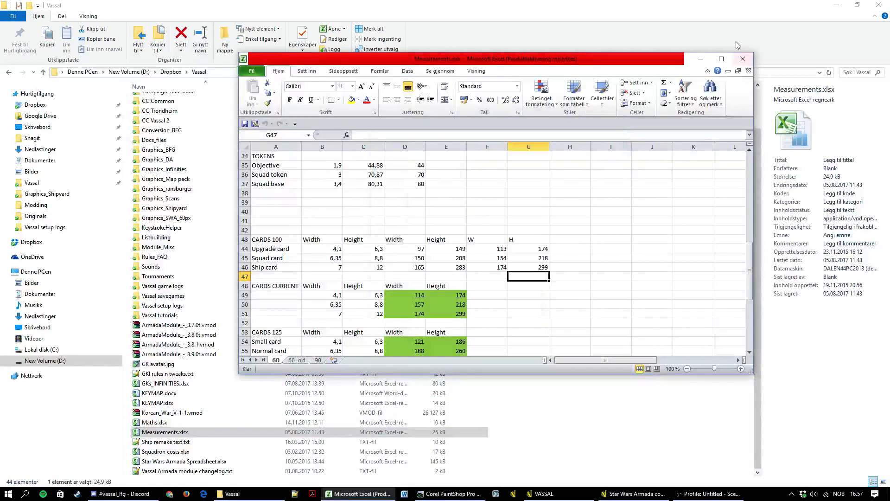
left_click(720, 59)
scroll(119, 404, "down", 3)
scroll(96, 287, "up", 5)
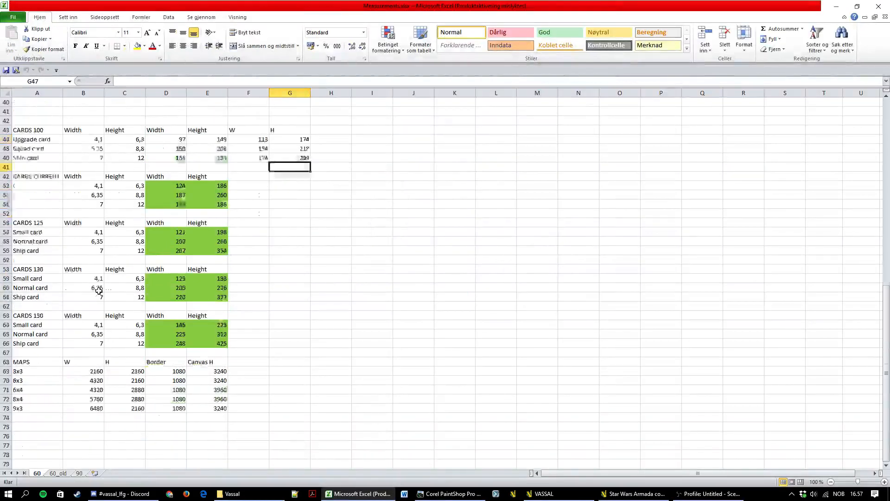
scroll(196, 256, "up", 9)
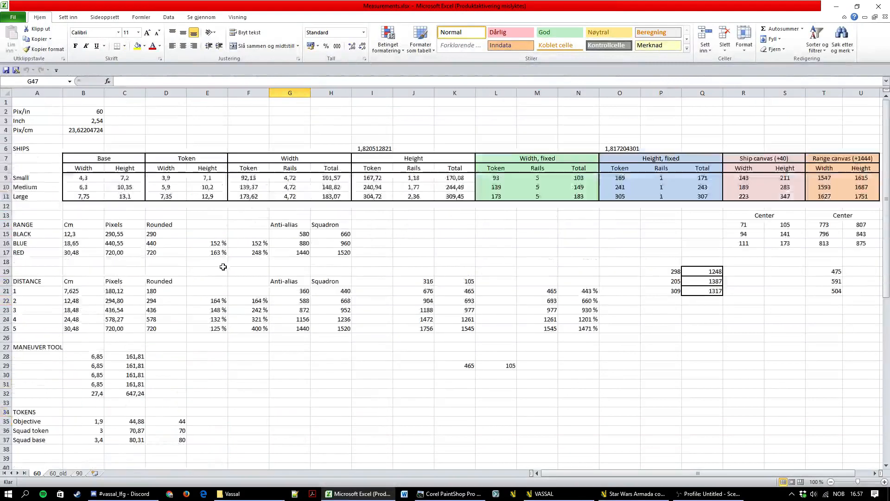
- Check the small ship row's token and rail widths and the rail heights for all sizes, then minimize the spreadsheet
left_click(6, 177)
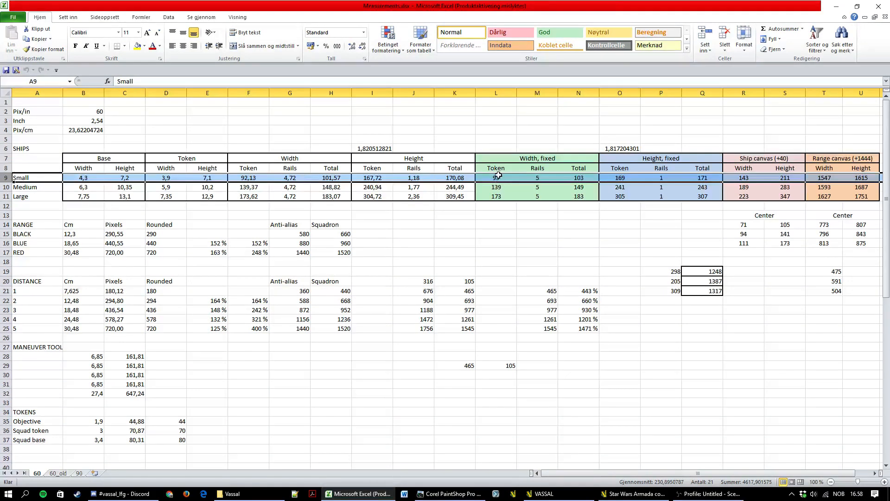
left_click(498, 176)
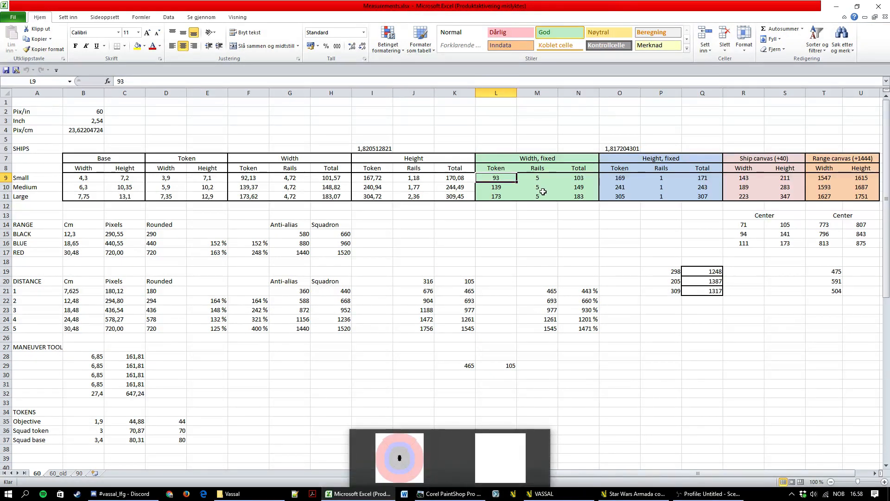
left_click(544, 177)
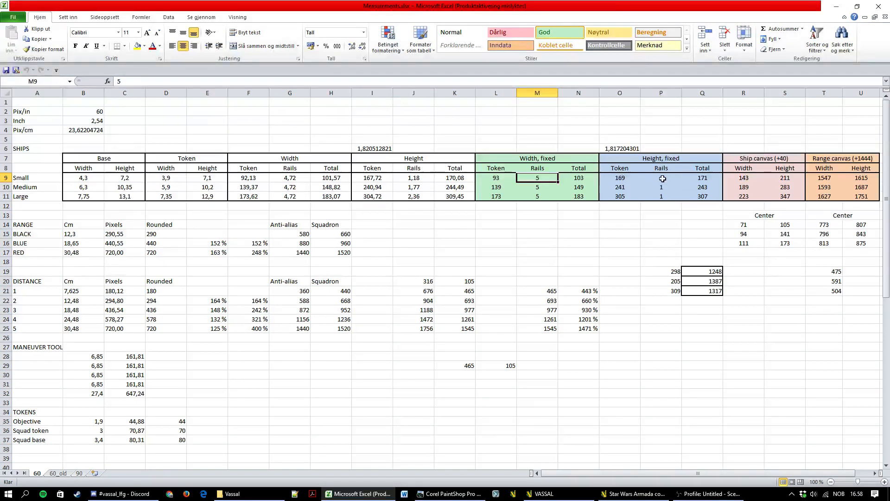
left_click_drag(662, 179, 667, 194)
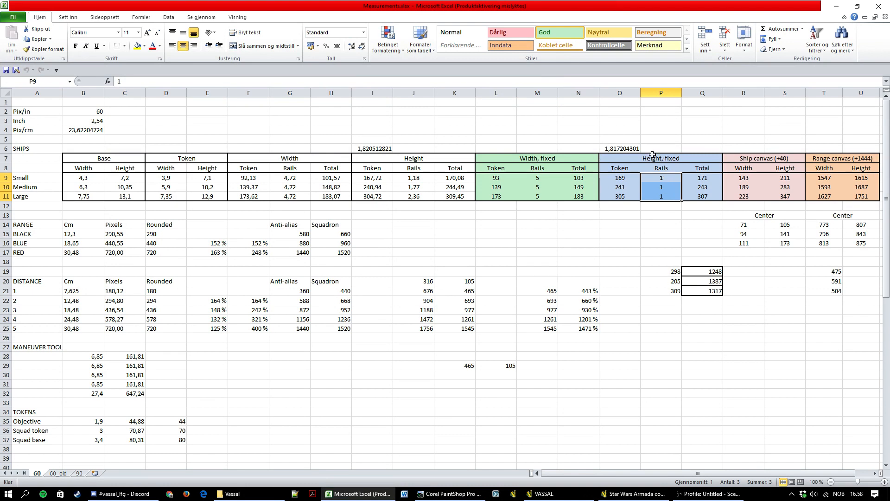
left_click(656, 226)
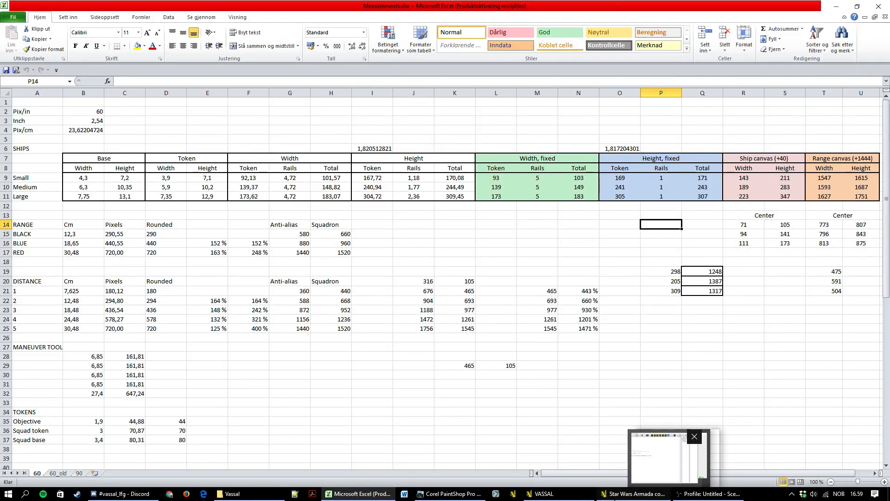
left_click(836, 6)
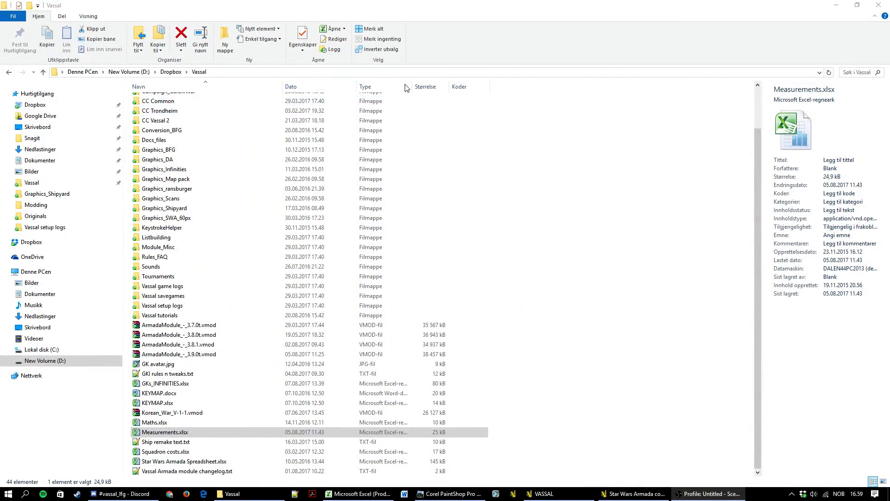
- Switch to Corel PaintShop Pro, choose the Rectangle tool and set the foreground colour to black
left_click(448, 493)
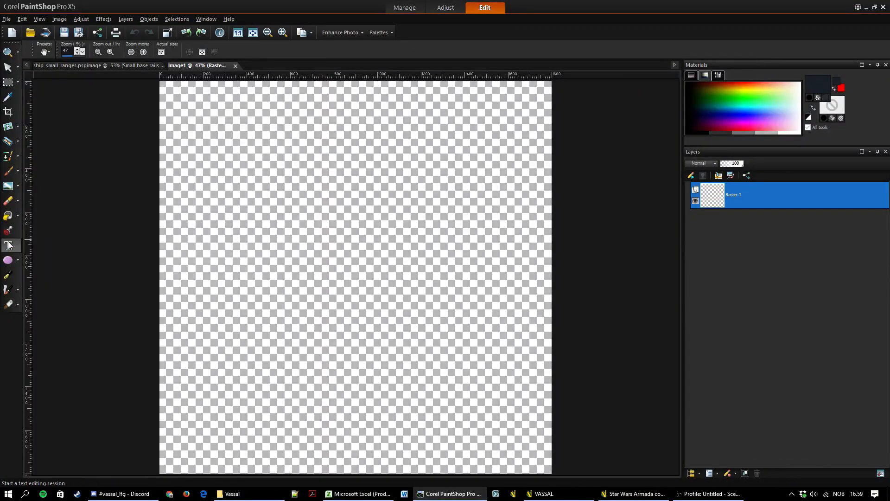
left_click(22, 263)
left_click(35, 273)
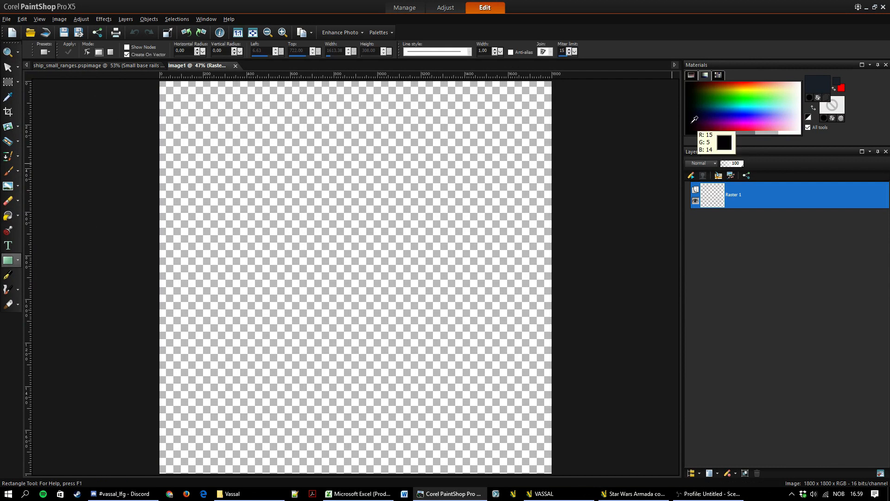
right_click(827, 82)
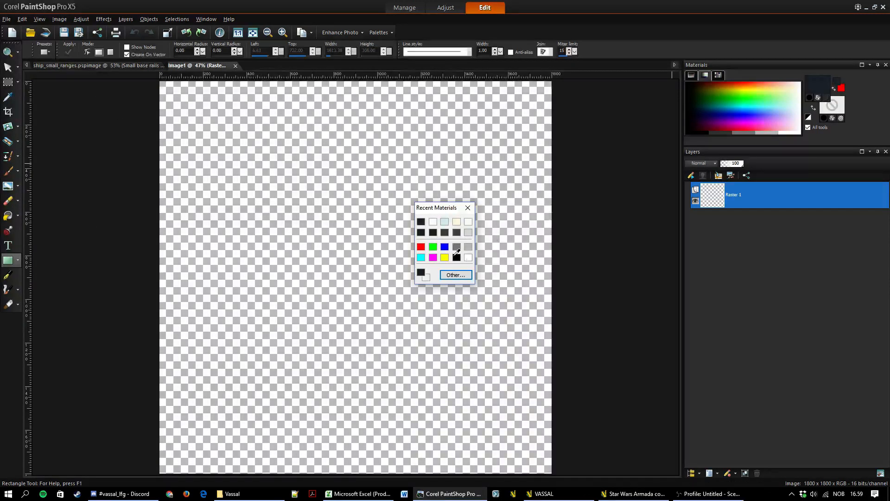
left_click(457, 255)
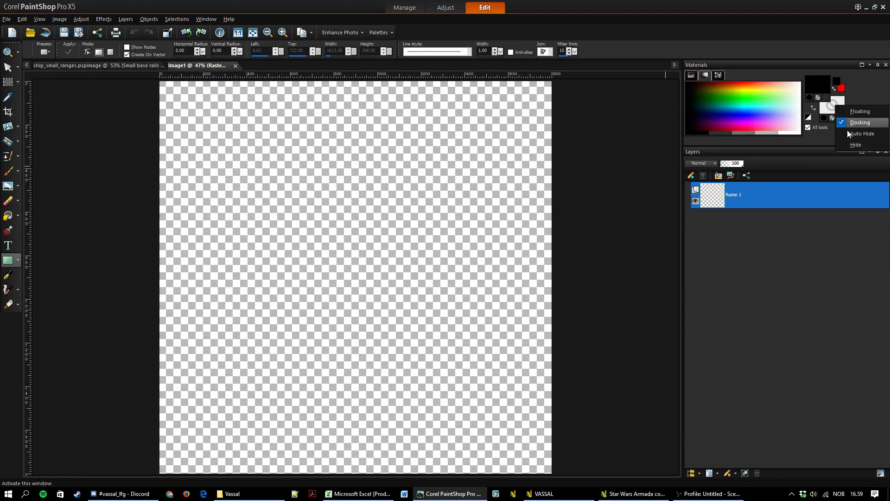
- Set the background material to solid black and draw a vector rectangle about 98 × 188 pixels, up and left of the canvas centre
left_click(824, 118)
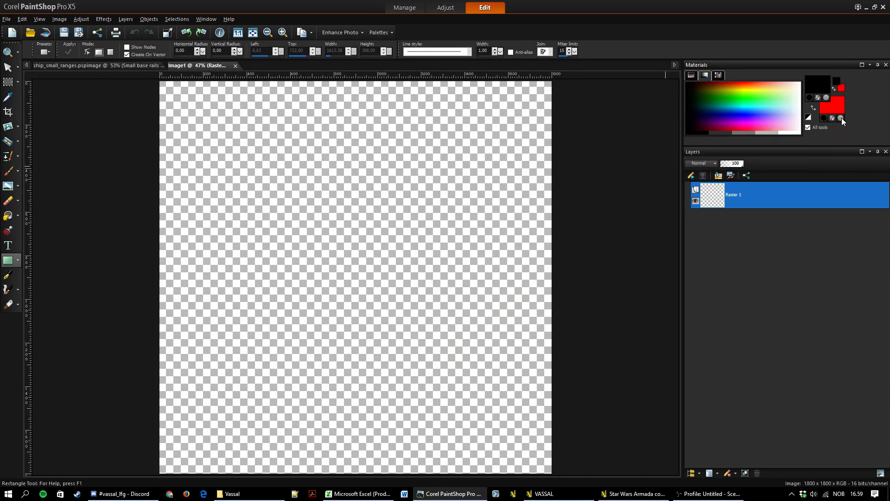
left_click(842, 118)
right_click(834, 104)
left_click(457, 256)
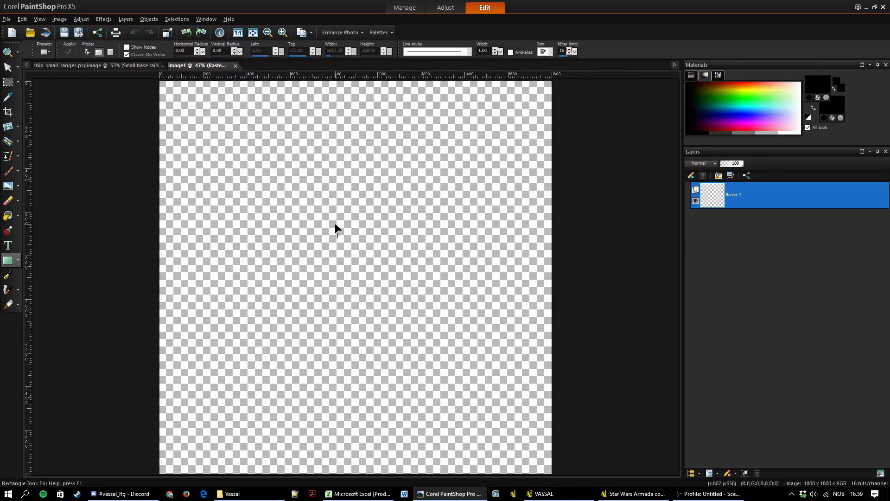
mouse_move(321, 211)
left_mouse_down()
mouse_move(369, 328)
mouse_move(389, 317)
mouse_move(361, 290)
mouse_move(368, 265)
mouse_move(351, 257)
mouse_move(348, 233)
mouse_move(332, 232)
mouse_move(345, 236)
mouse_move(342, 255)
left_mouse_up()
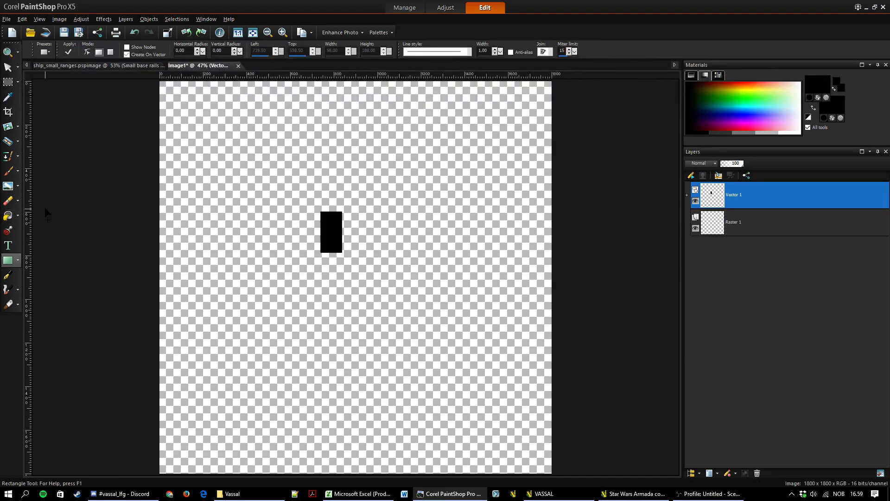
- Activate the Pick tool for the black rectangle and expand the Vector 1 layer to reach its object
left_click(358, 494)
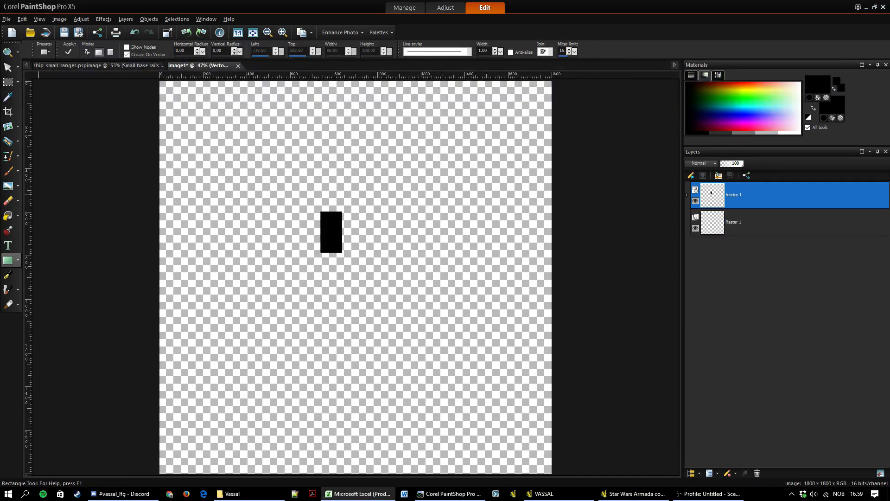
left_click(334, 233)
key("k")
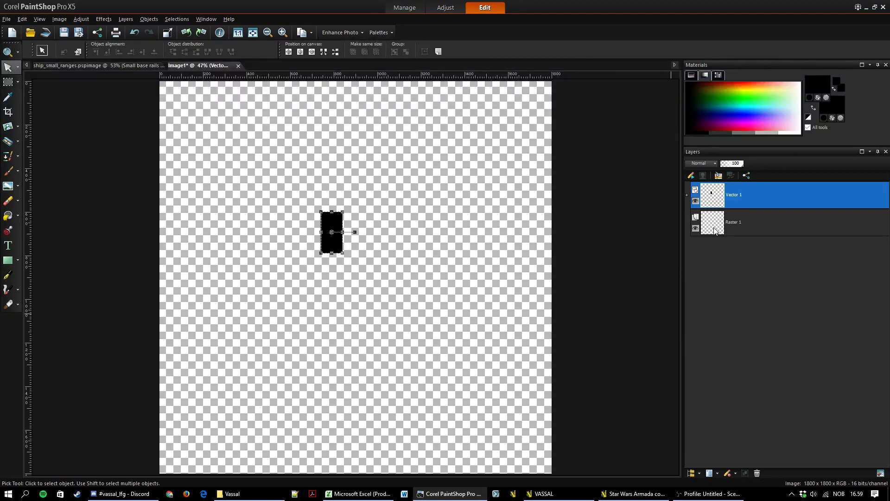
left_click(688, 195)
left_click(739, 216)
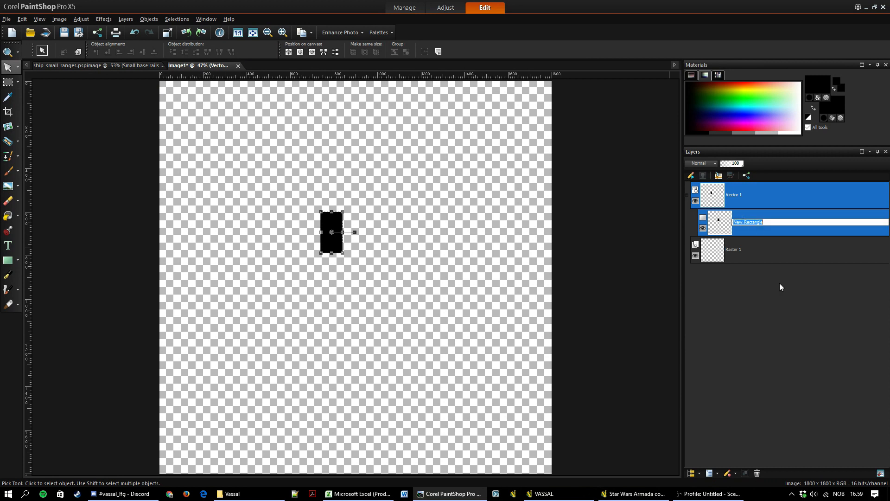
left_click(757, 194)
left_click(764, 226)
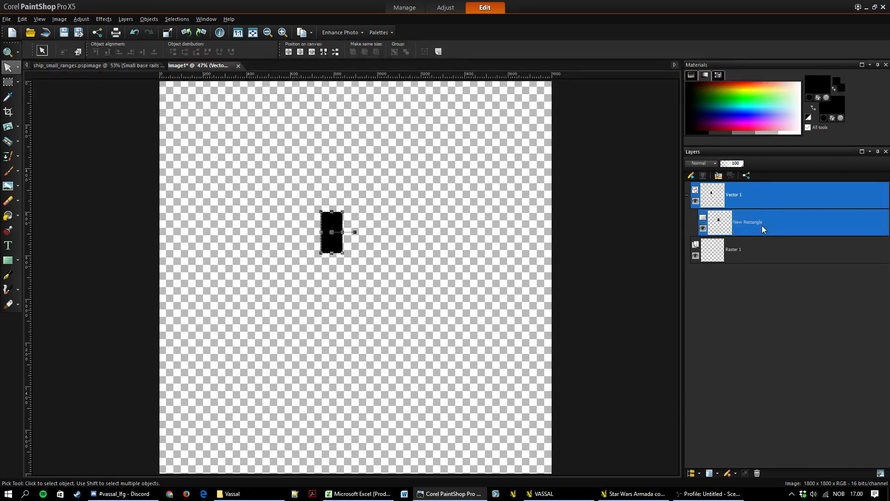
left_click(756, 189)
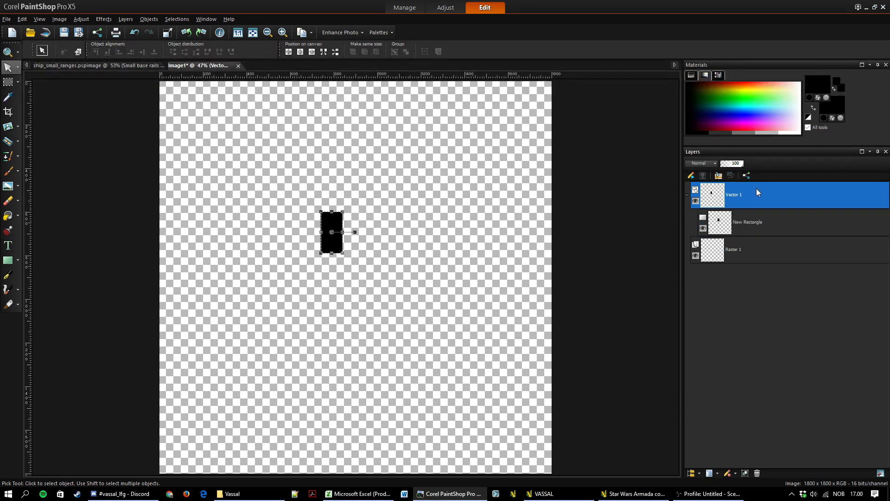
- Select the black rectangle object in the Vector 1 layer and centre it on the canvas
left_click(8, 260)
left_click(749, 216)
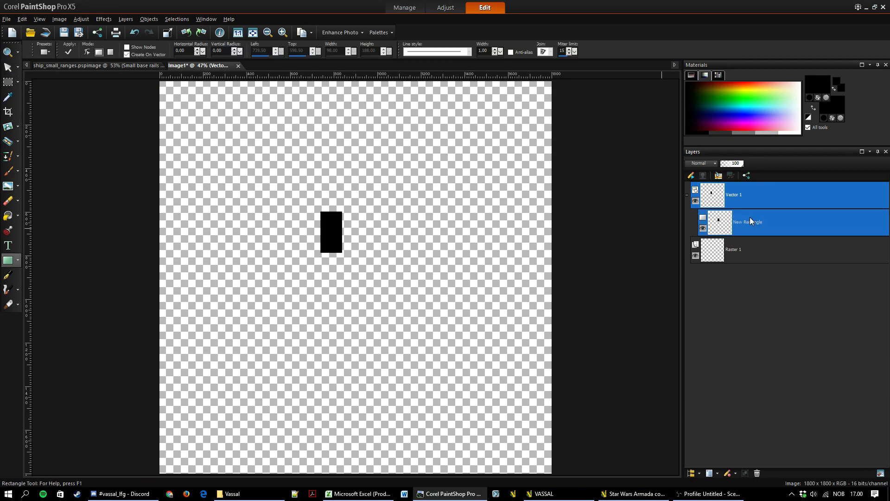
left_click(762, 198)
left_click(764, 220)
key("k")
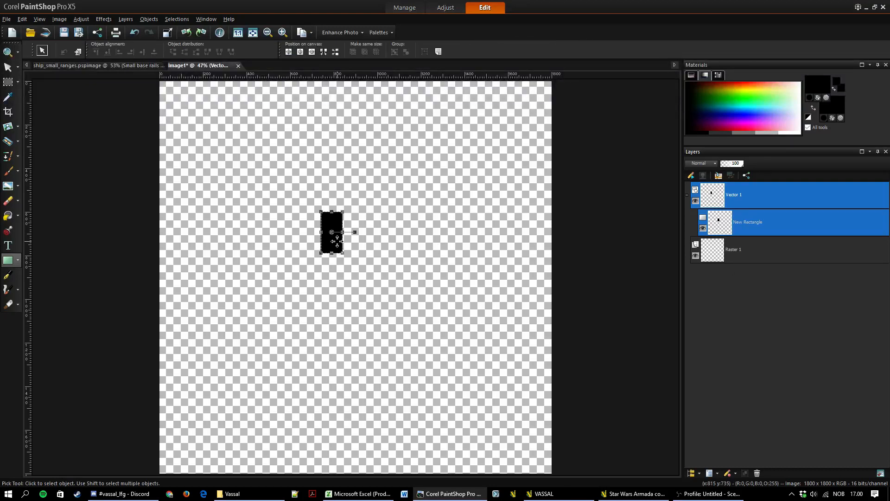
left_click(289, 51)
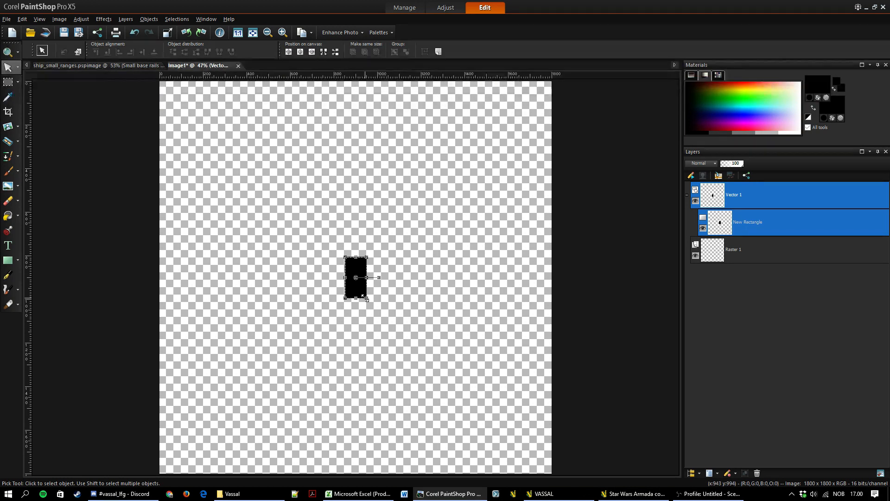
- Resize the black rectangle to a width of 93 and a height of 169 pixels
left_click_drag(365, 298, 369, 307)
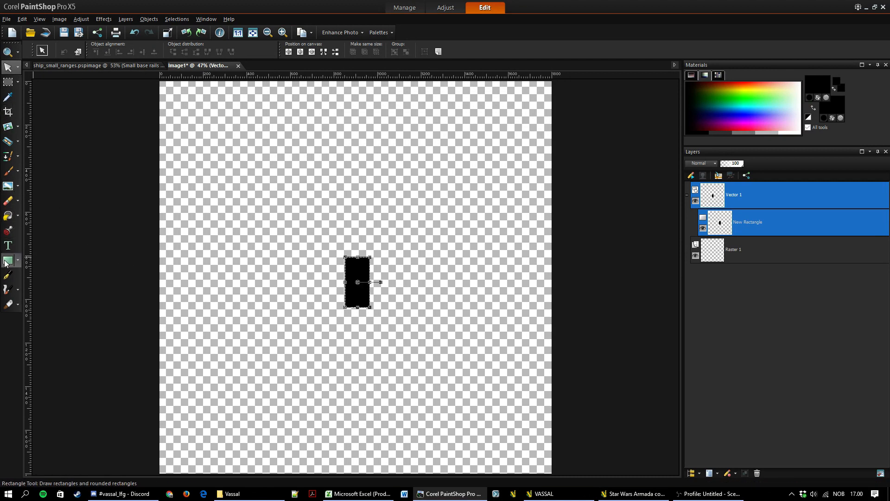
left_click(8, 260)
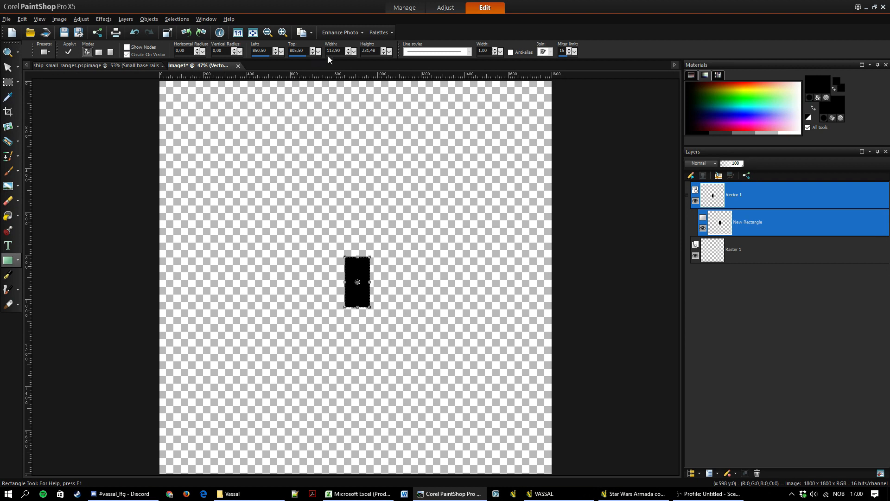
type("93")
key("Tab")
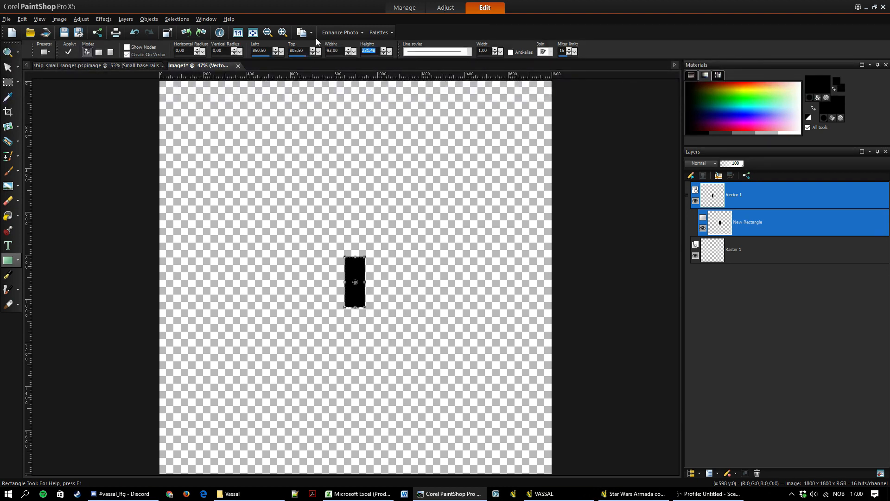
type("169")
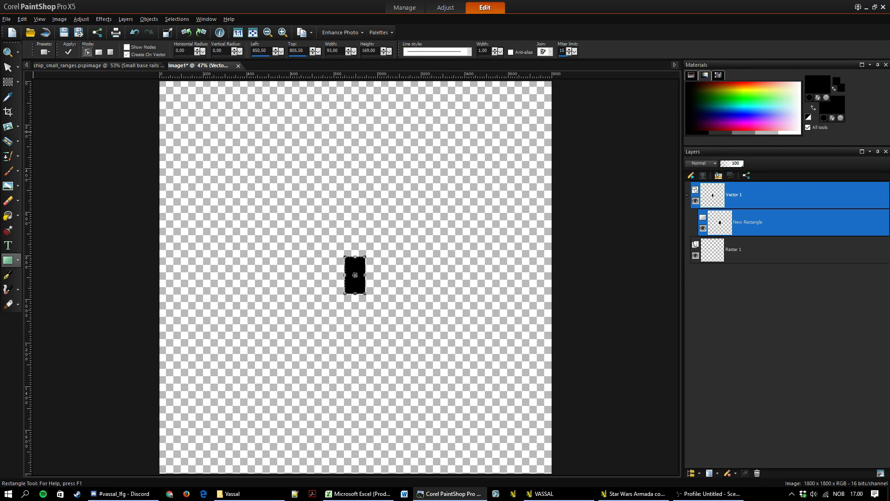
- Centre the resized black rectangle on the canvas again with the Pick tool
left_click(8, 67)
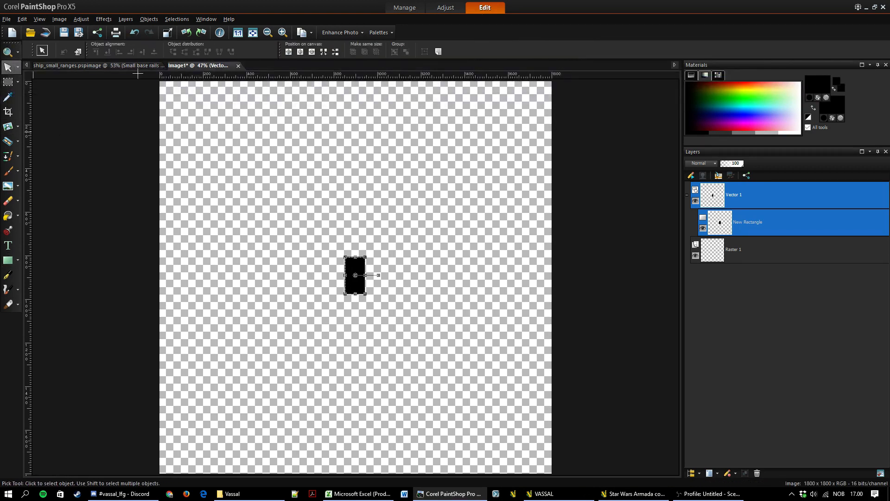
left_click(288, 52)
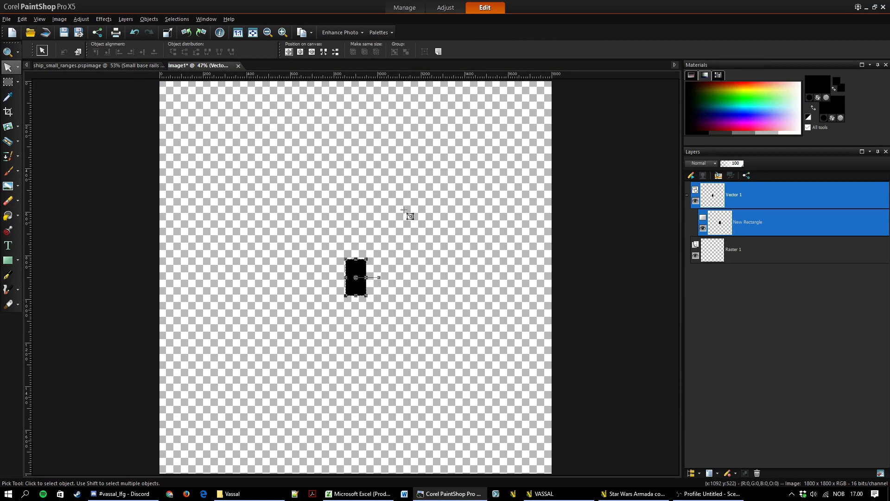
scroll(382, 283, "up", 3)
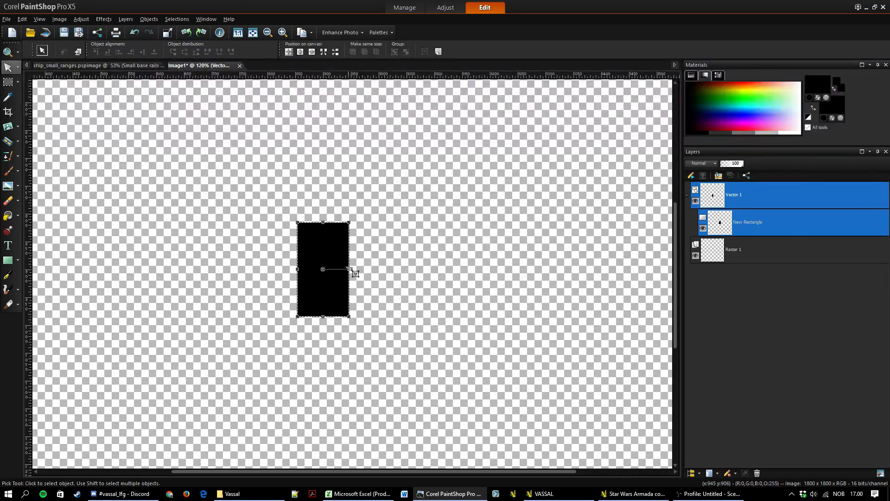
scroll(338, 260, "down", 3)
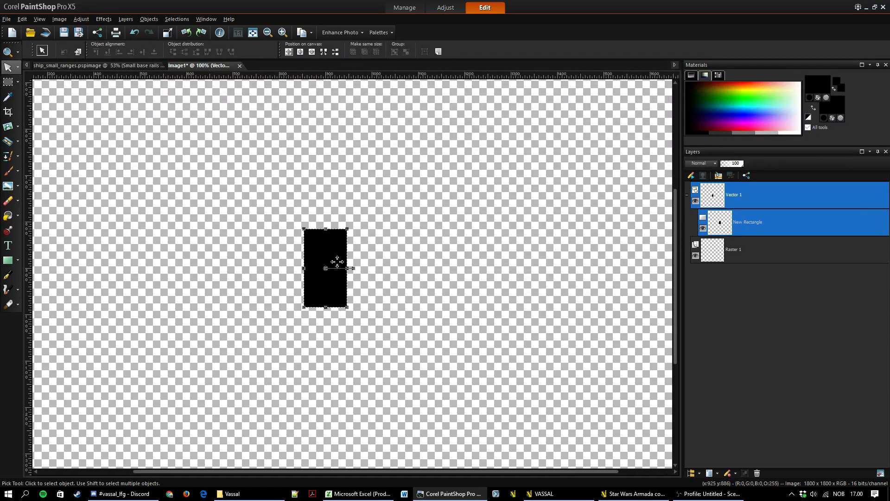
- Copy the "Small base rails 103x171" layer from ship_small_ranges.pspimage and paste it into Image1 as a new layer above the rectangle
left_click(111, 65)
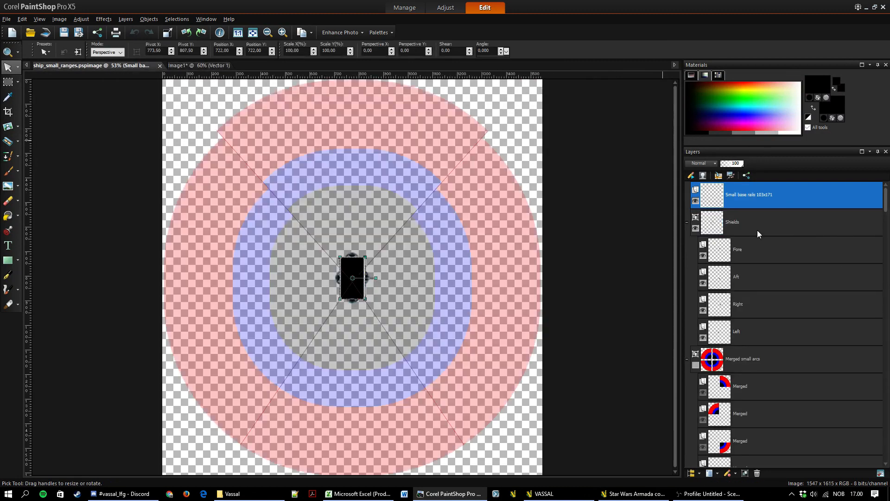
left_click(748, 201)
left_click(792, 219)
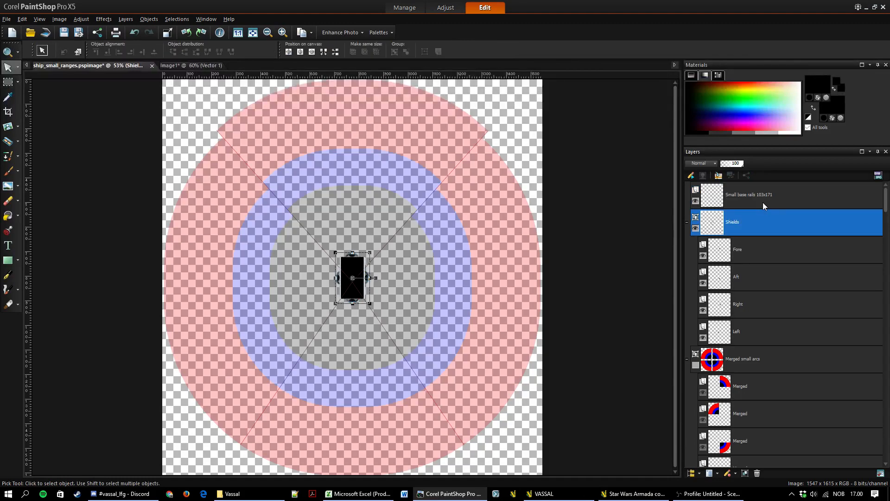
left_click(764, 196)
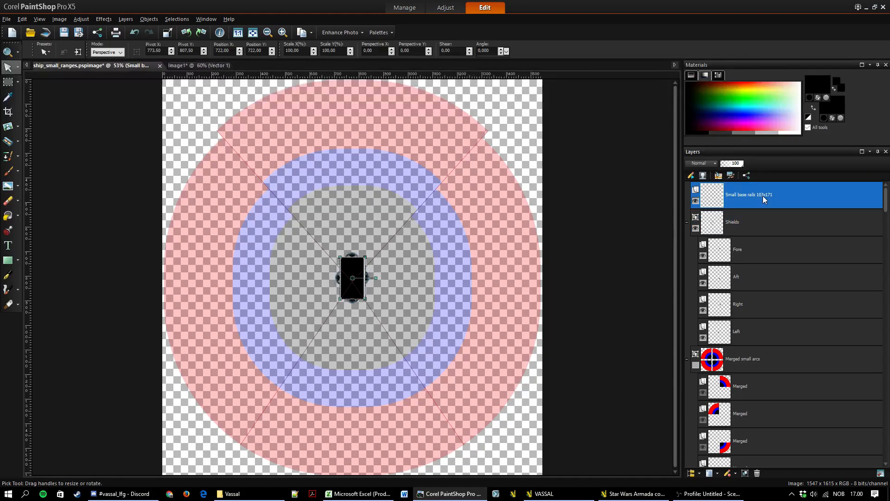
left_click(186, 66)
left_click(830, 199)
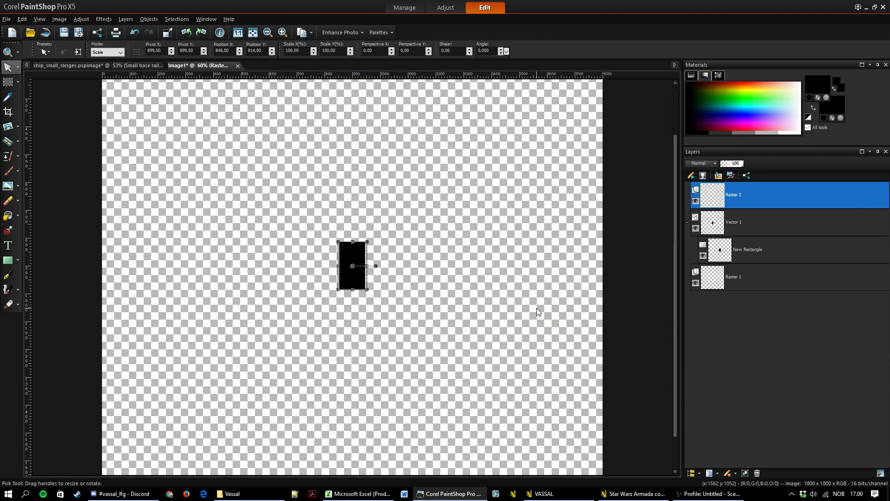
scroll(330, 283, "up", 6)
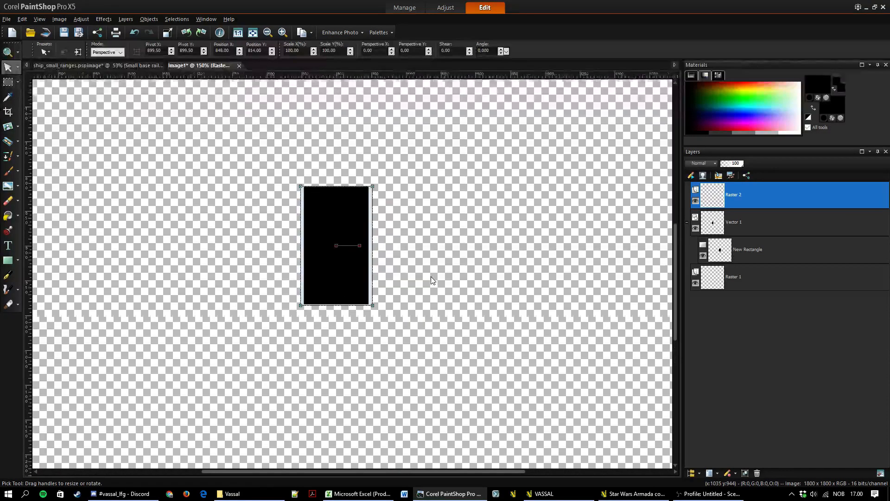
scroll(294, 314, "up", 2)
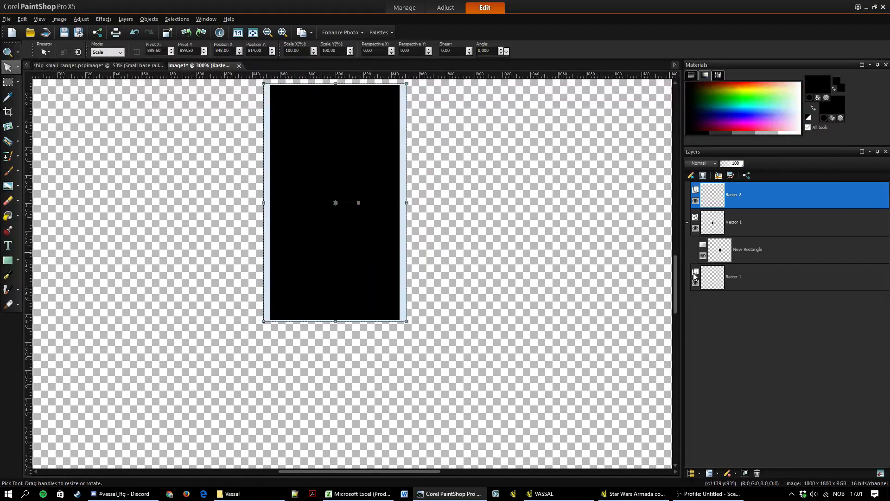
left_click_drag(675, 279, 674, 267)
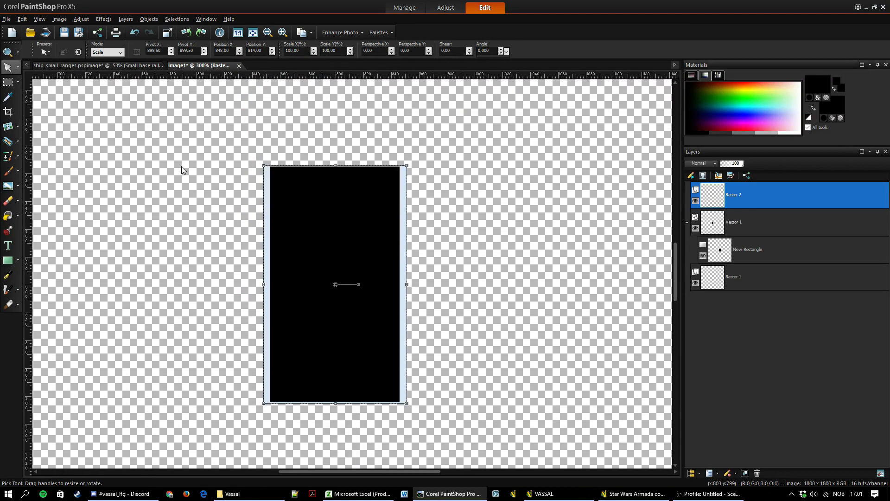
- Copy the Shields layer group from ship_small_ranges.pspimage and paste it into Image1 as new layers
left_click(93, 65)
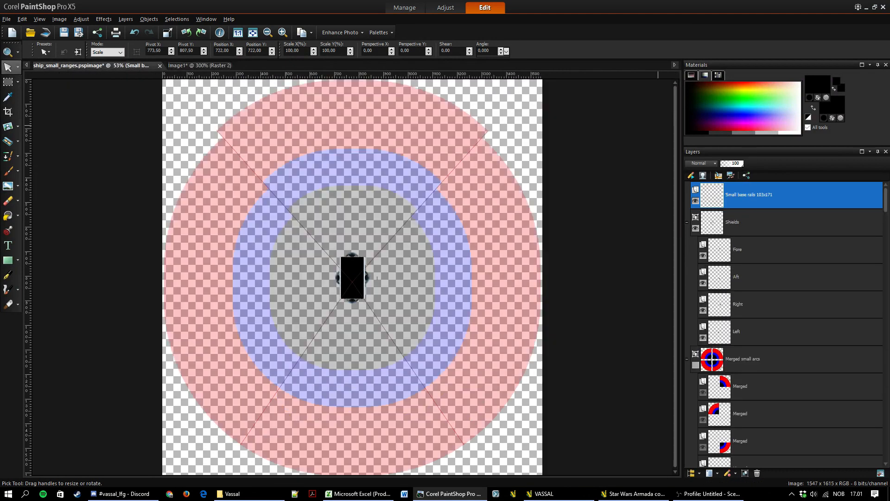
left_click(764, 226)
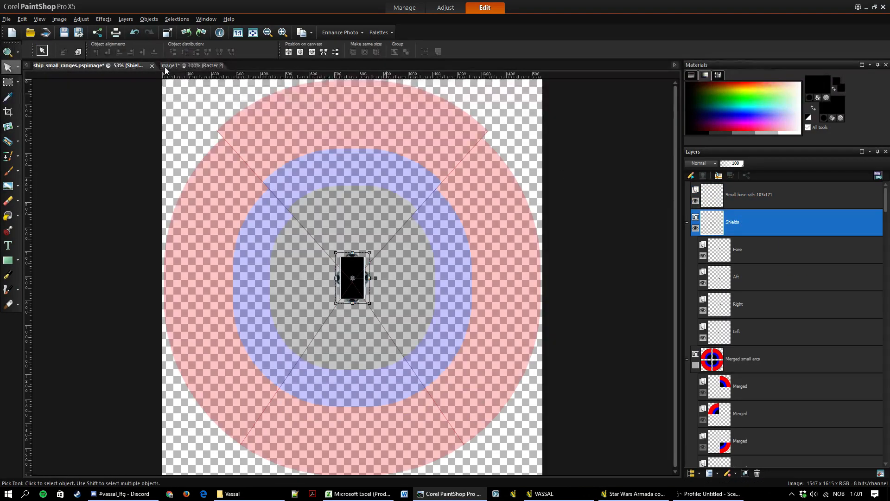
left_click(188, 66)
key("ctrl+l")
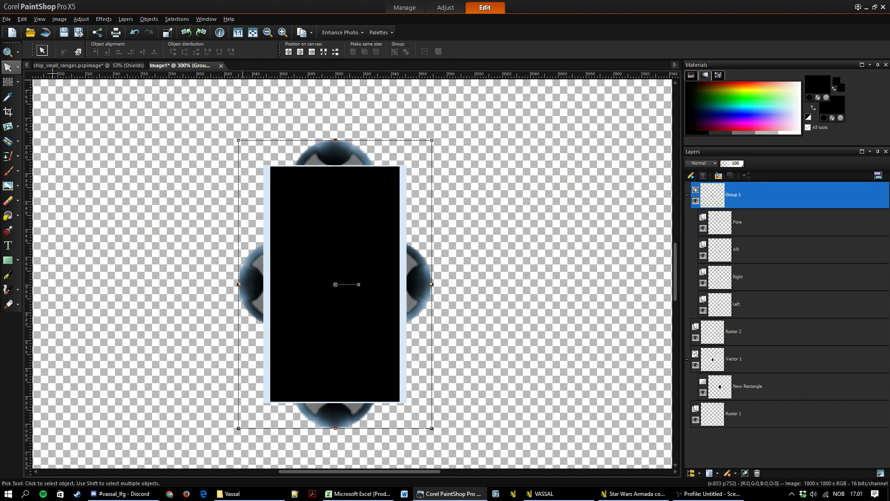
left_click(115, 65)
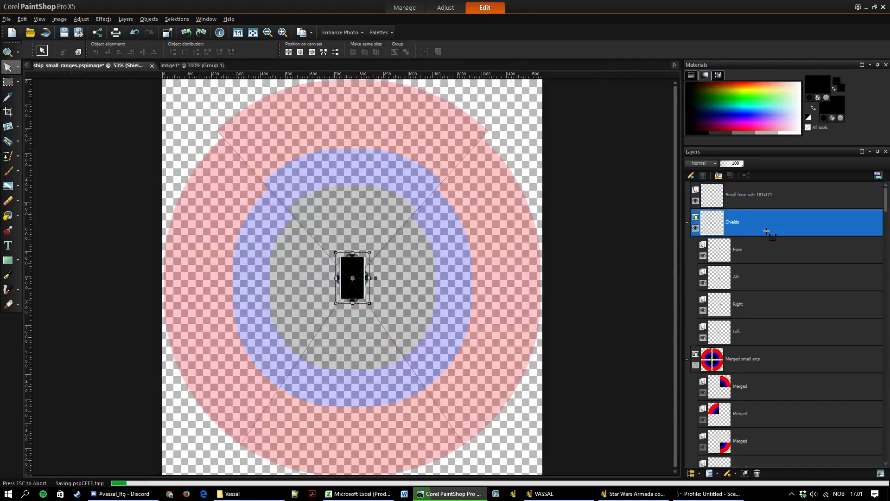
left_click_drag(887, 212, 881, 464)
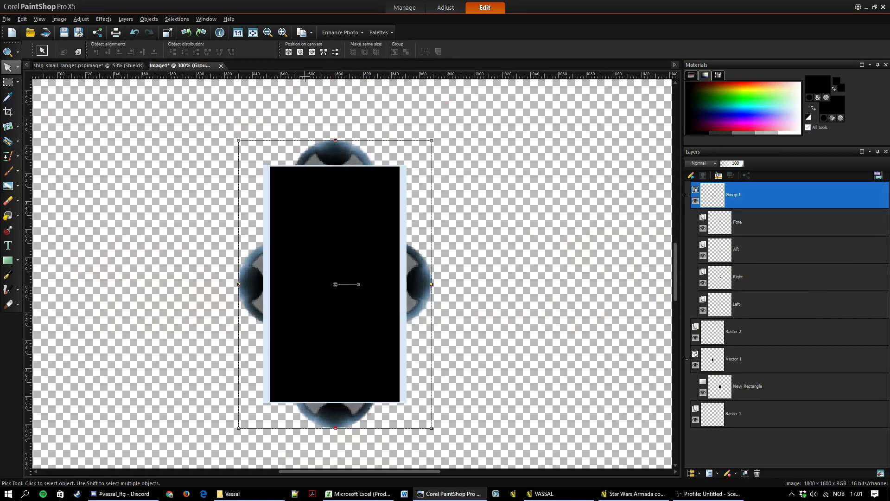
left_click(191, 65)
- Save the new image as Tutorial in PNG format in the Graphics_Scans folder, accepting the merged 8-bit output
left_click(6, 19)
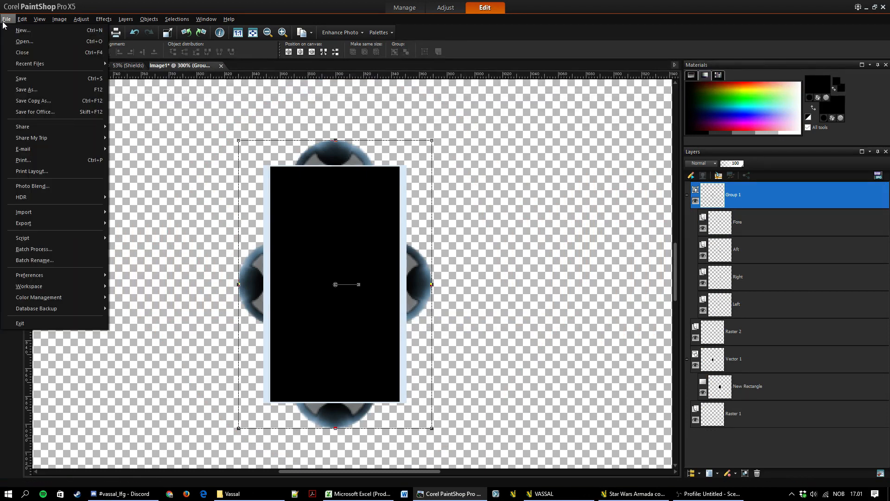
left_click(92, 99)
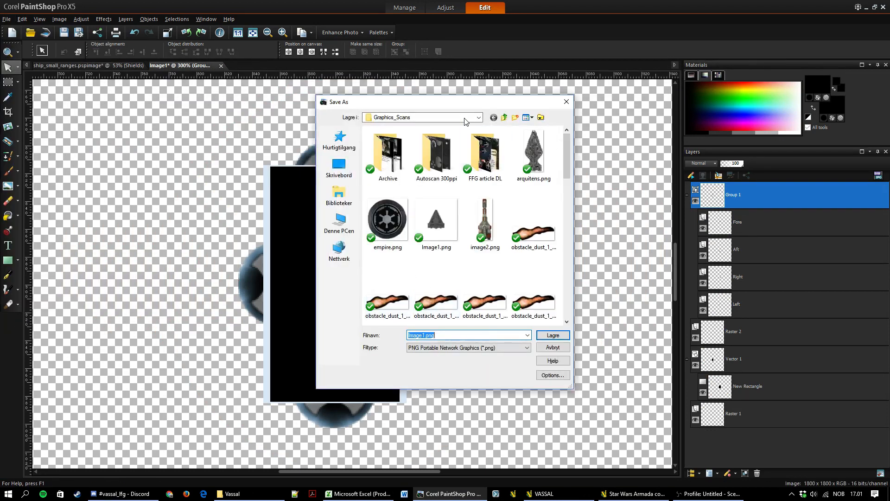
left_click(504, 118)
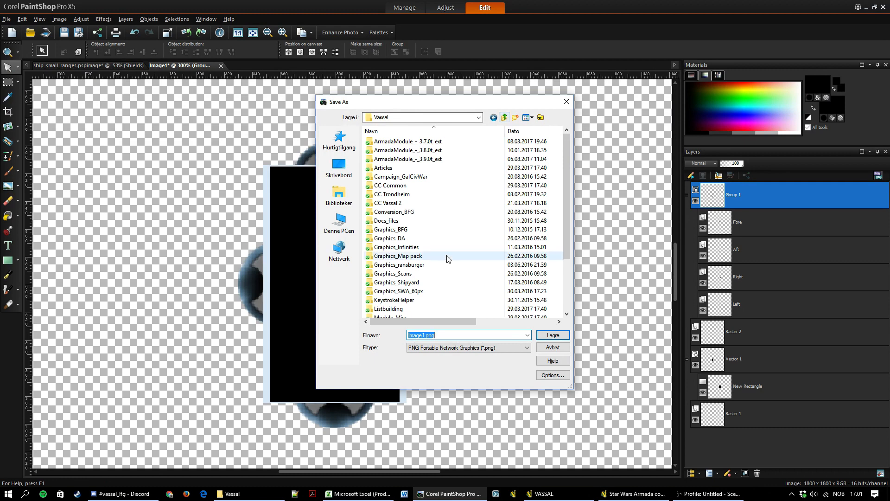
double_click(394, 273)
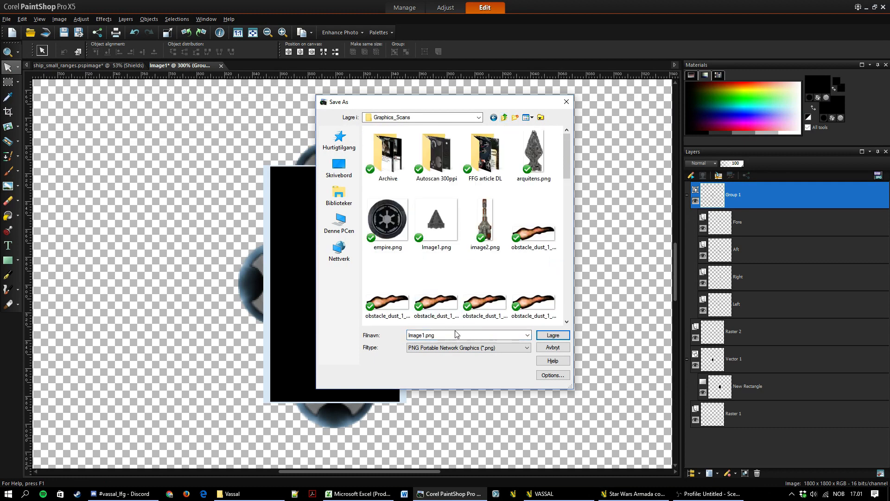
type("Tut")
type("orial")
key("Return")
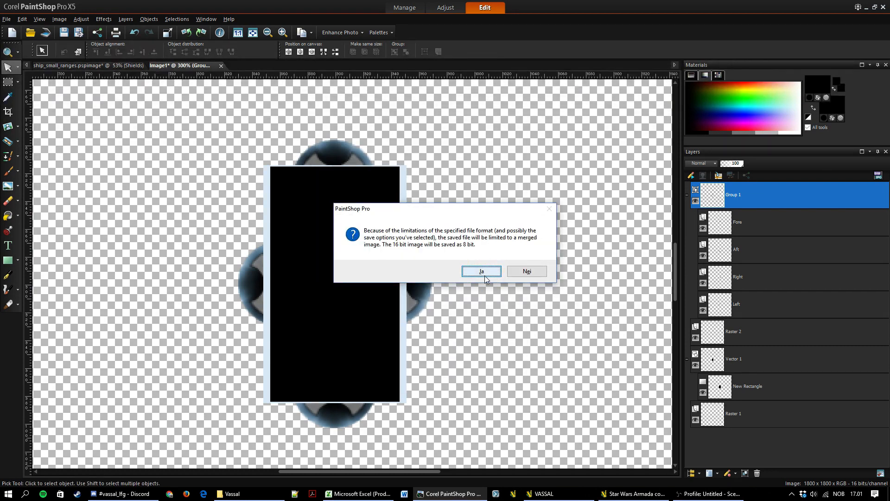
left_click(483, 275)
- Save the layered image again as Tutorial.pspimage in the Graphics_Scans folder
left_click(7, 19)
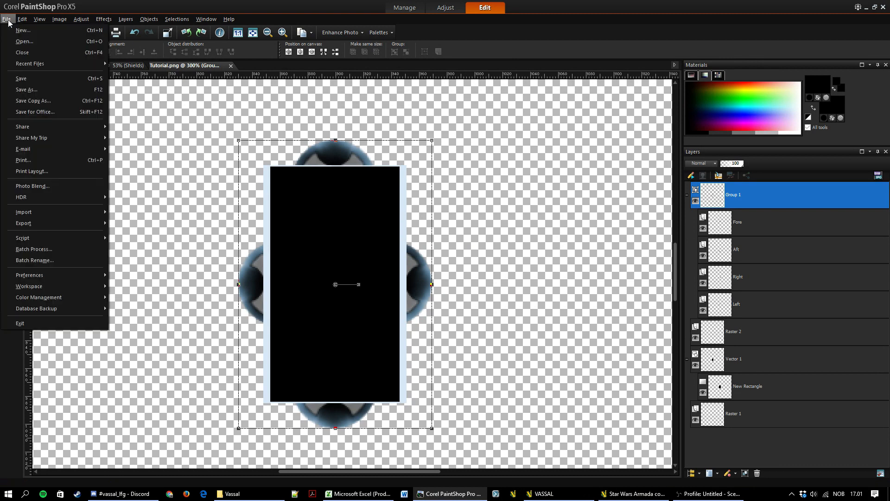
left_click(51, 90)
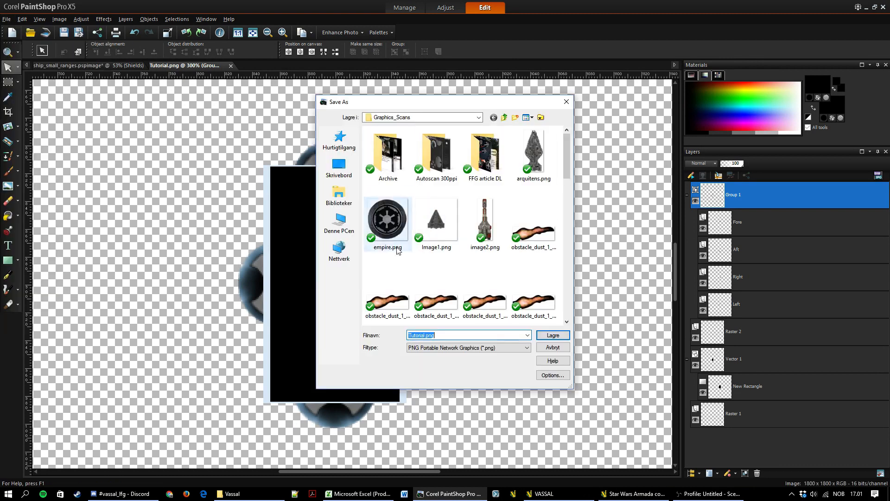
left_click(452, 348)
left_click(457, 339)
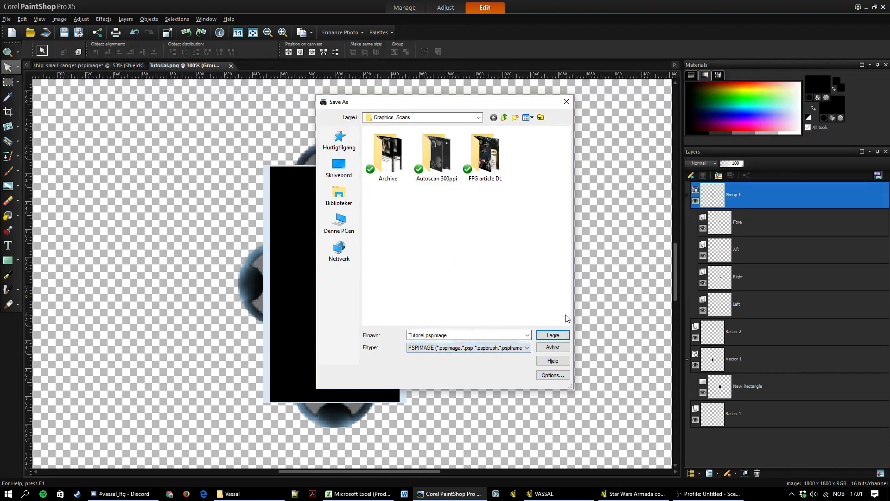
left_click(551, 340)
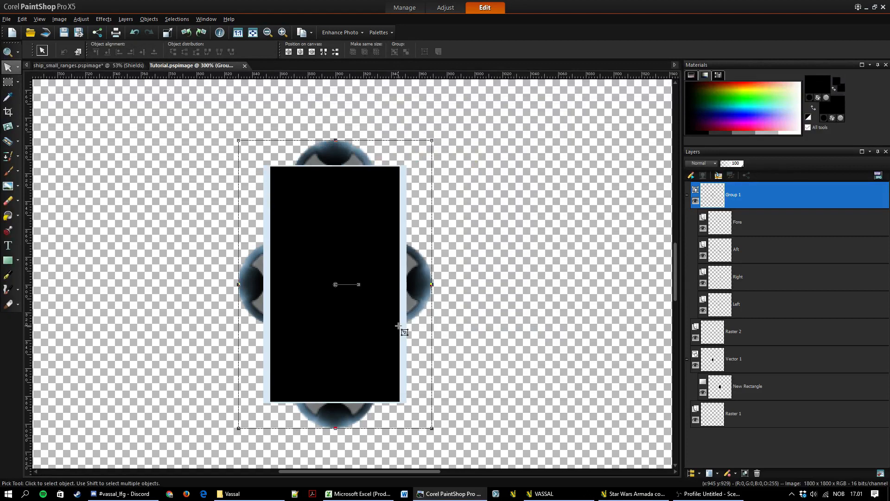
- Move the Raster 2 layer above the shields group and rename it as Rails
scroll(486, 272, "down", 4)
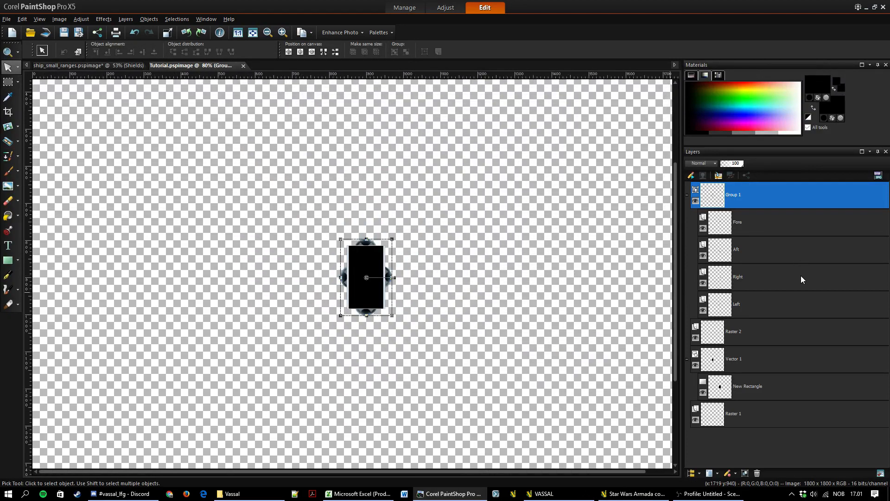
left_click_drag(759, 344, 755, 186)
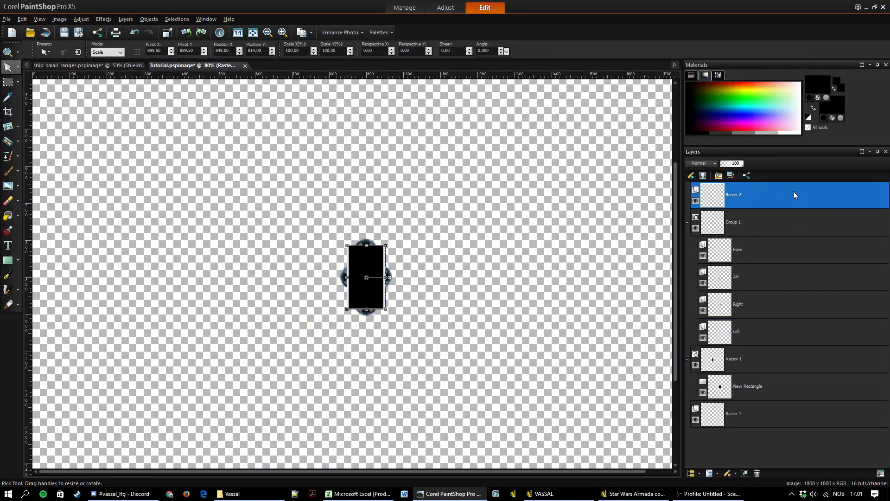
double_click(756, 202)
type("R")
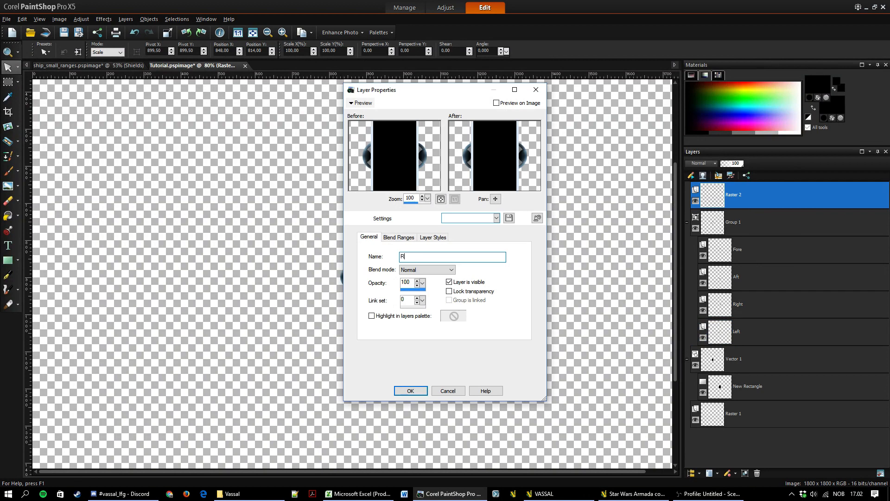
type("ails")
key("Return")
- Rename the shields group, Group 1, as Small shields
left_click(738, 217)
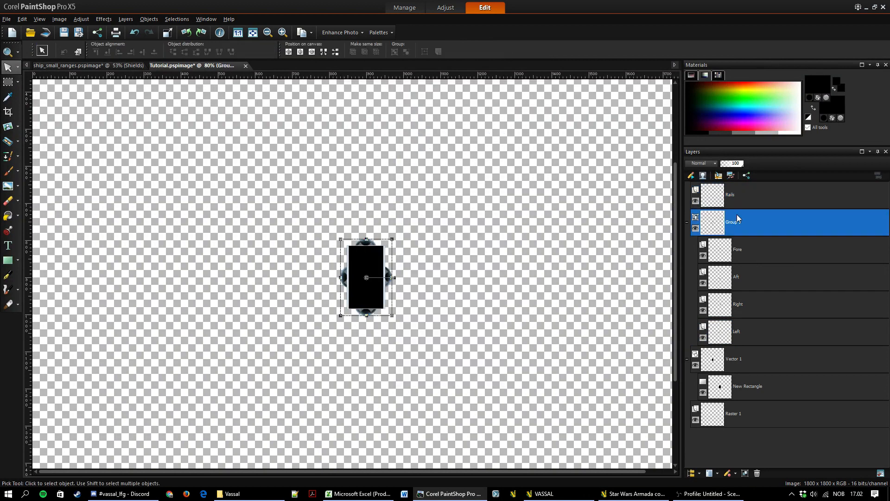
double_click(753, 216)
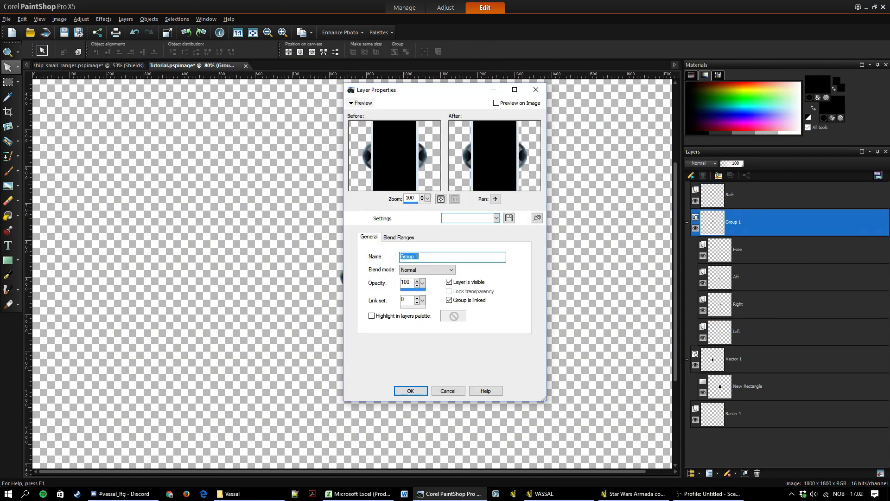
type("Small shields")
key("Return")
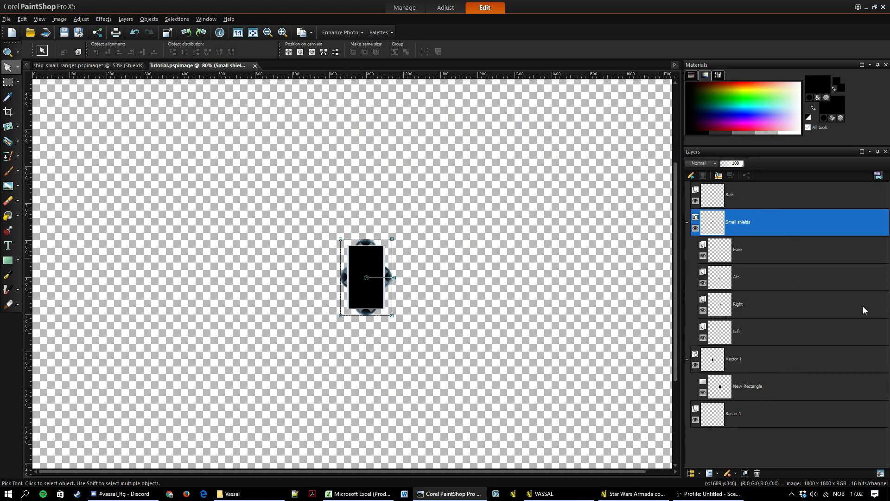
scroll(365, 312, "up", 3)
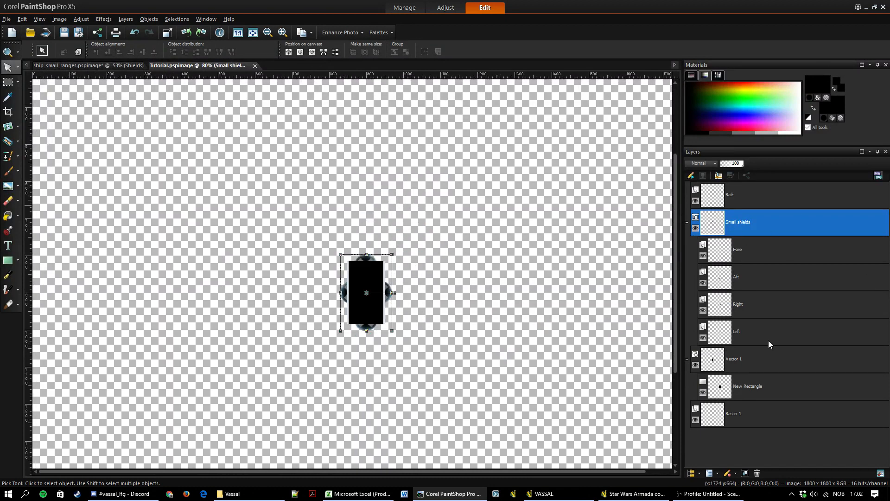
- Copy the Hammerhead layer group from ship_small_ranges.pspimage and paste it into Tutorial.pspimage as new layers
left_click(113, 64)
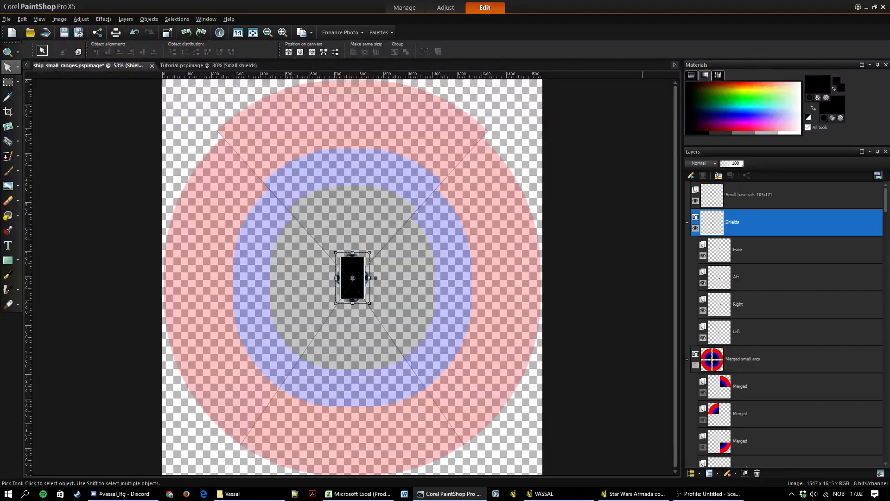
mouse_move(888, 196)
left_mouse_down()
mouse_move(887, 292)
mouse_move(889, 203)
left_mouse_up()
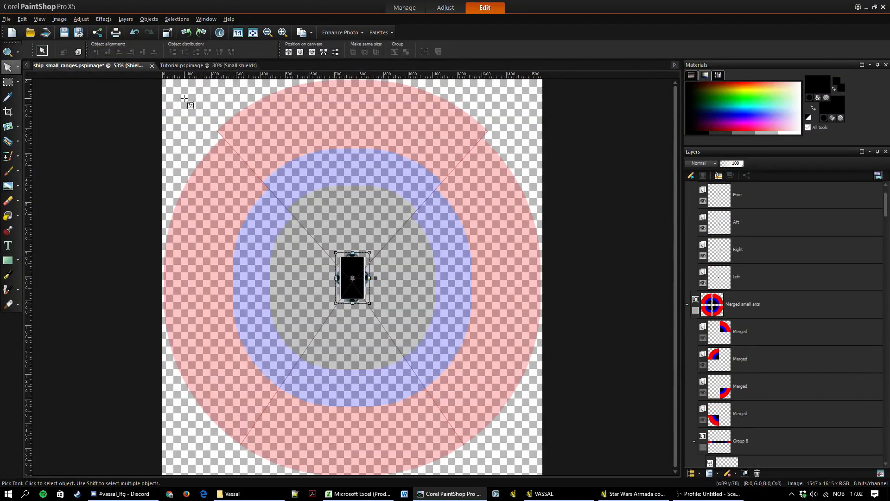
scroll(747, 329, "down", 1)
scroll(746, 325, "down", 20)
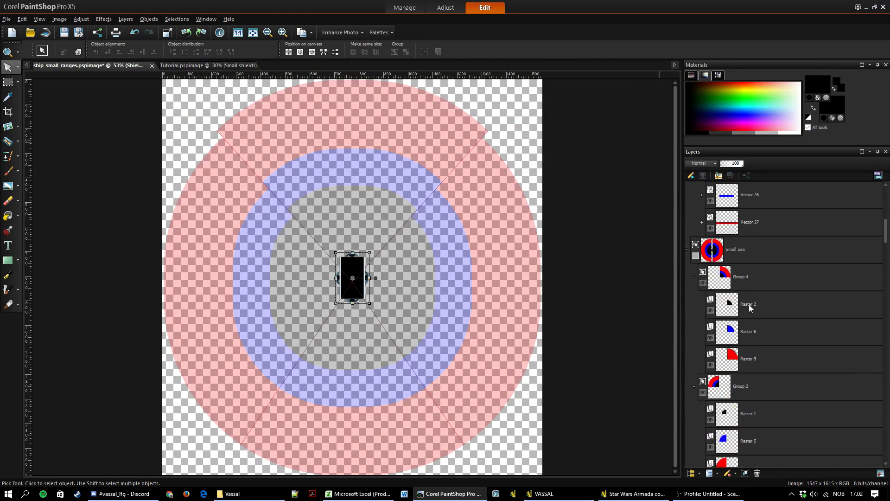
scroll(816, 304, "down", 10)
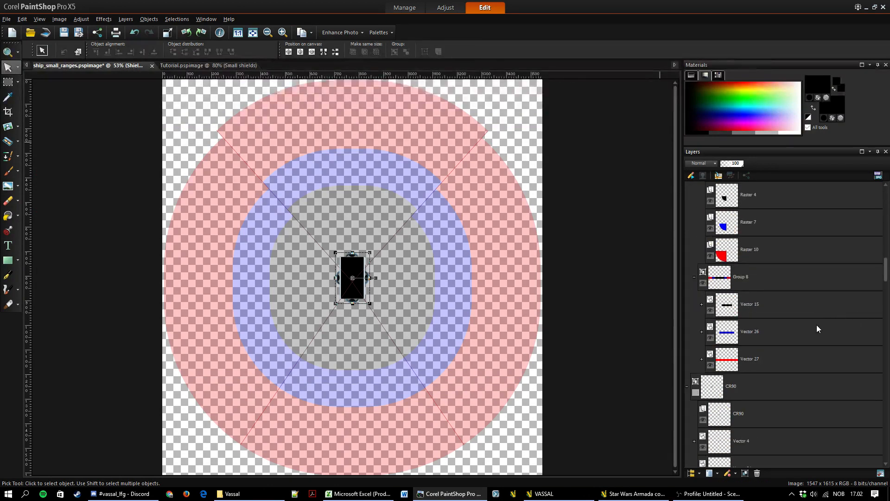
scroll(808, 355, "down", 5)
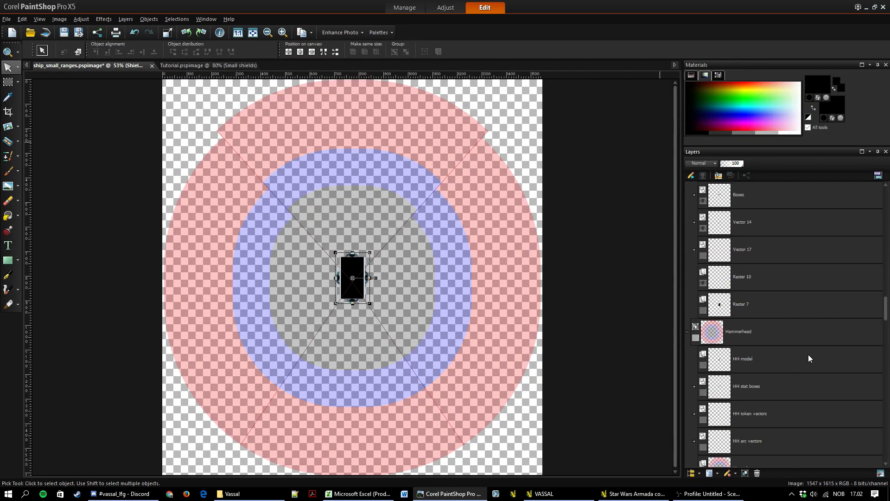
left_click(752, 305)
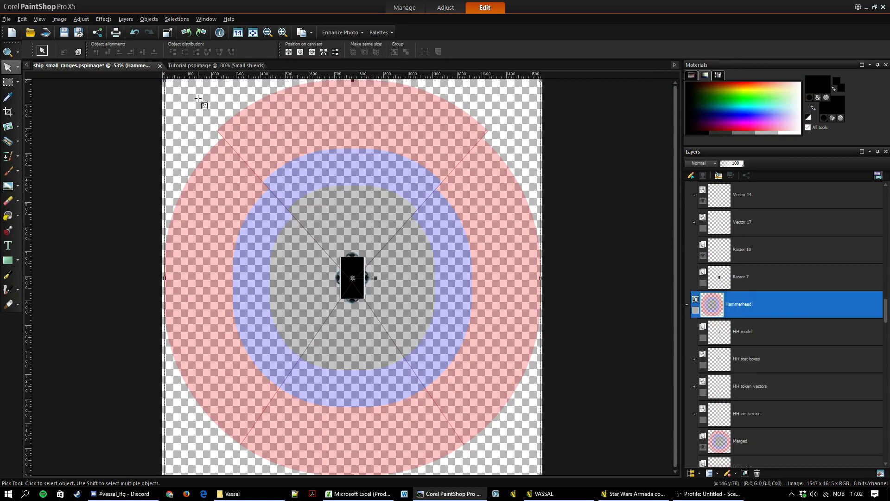
left_click(215, 66)
scroll(814, 251, "down", 1)
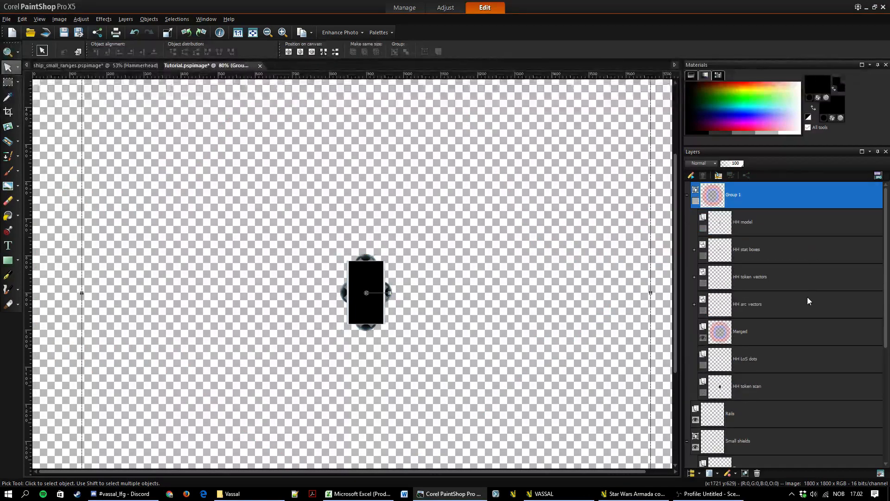
- Move the pasted Hammerhead layer group below the Small shields group in the layer stack
scroll(802, 198, "down", 1)
scroll(787, 196, "up", 1)
scroll(800, 417, "down", 1)
left_click_drag(791, 477, 714, 381)
left_click_drag(885, 365, 886, 243)
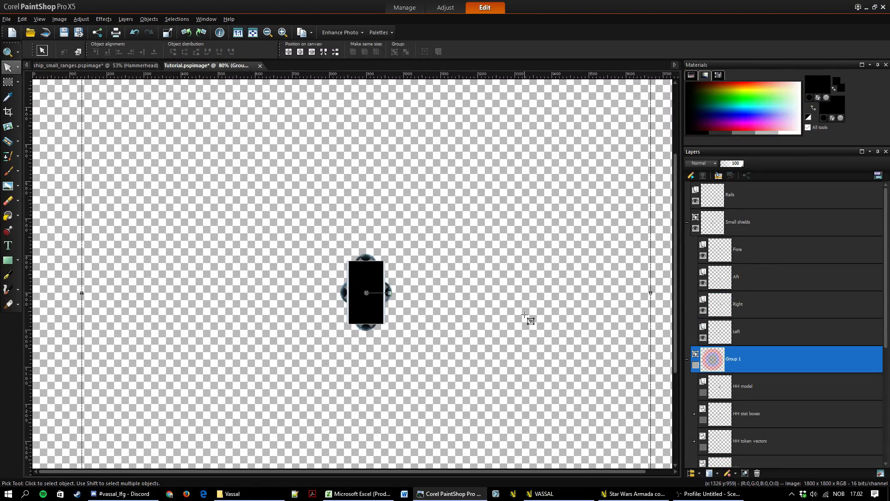
- Turn on the visibility of the pasted ship group and of its HH model layer
scroll(548, 295, "down", 1)
scroll(547, 295, "down", 1)
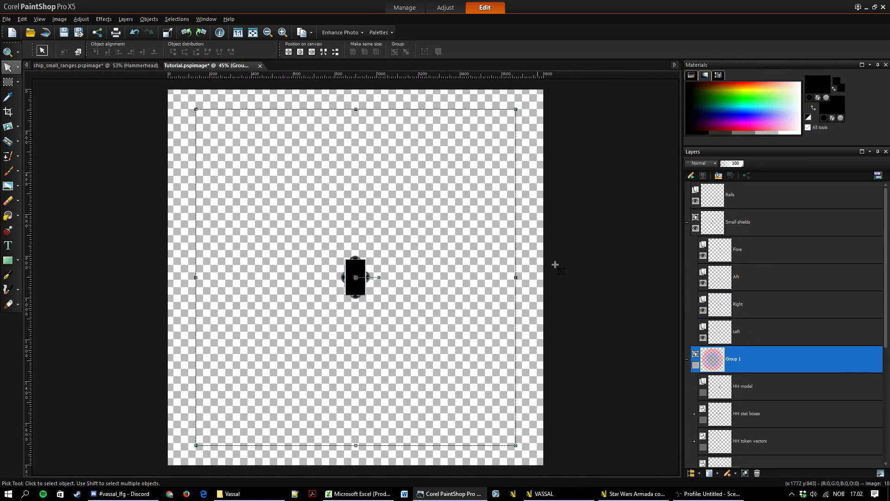
left_click(696, 365)
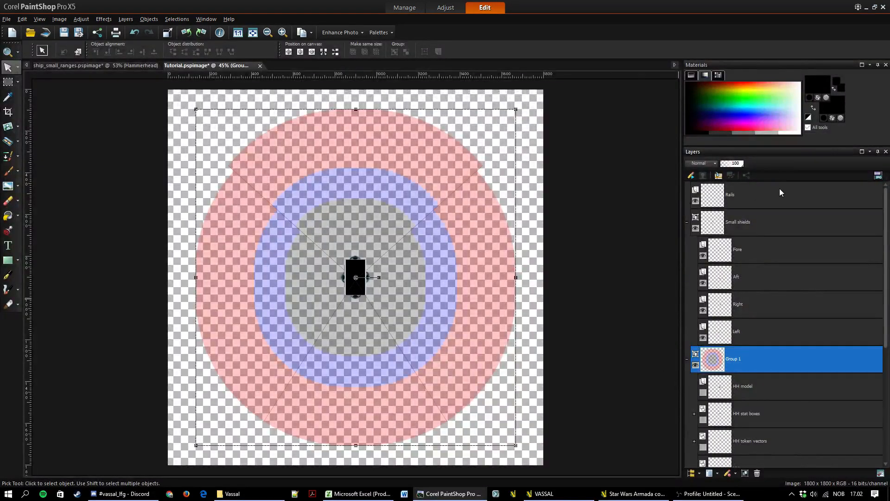
mouse_move(772, 203)
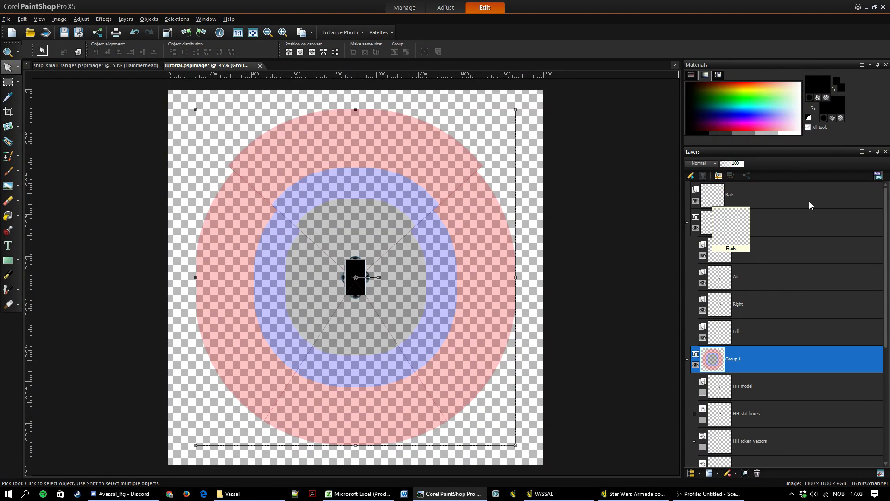
scroll(766, 380, "down", 5)
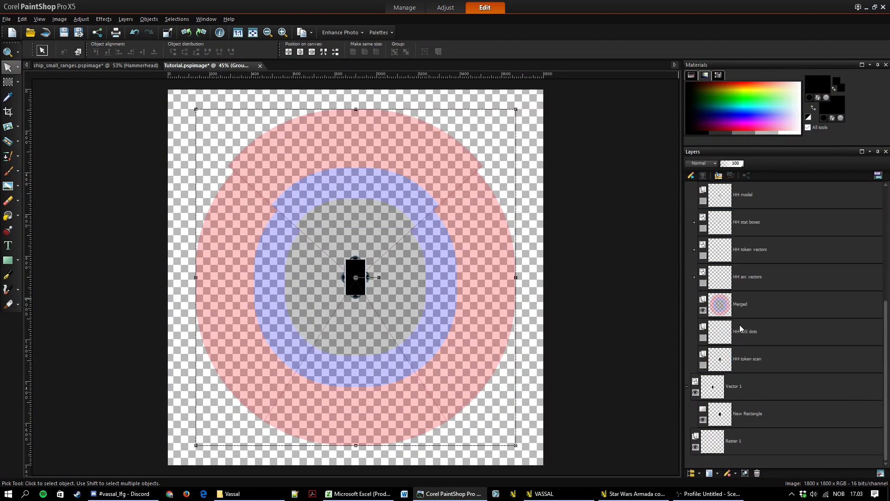
scroll(758, 387, "up", 5)
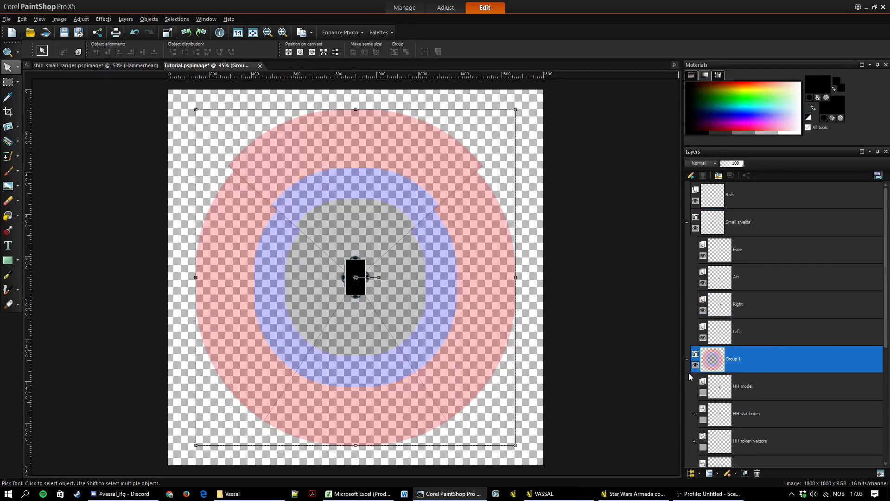
left_click(704, 392)
scroll(341, 298, "up", 1)
scroll(341, 299, "up", 3)
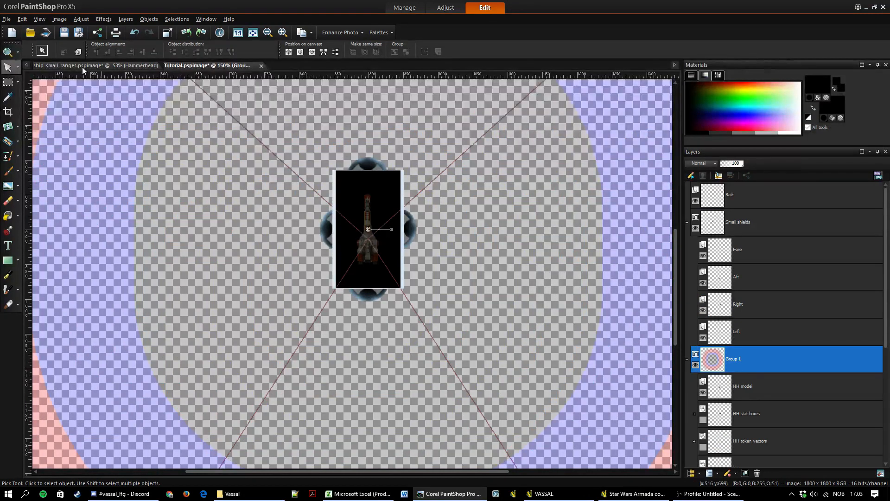
- Try to enlarge the HH model layer to about 225% and recentre it on the black token rectangle
left_click(776, 388)
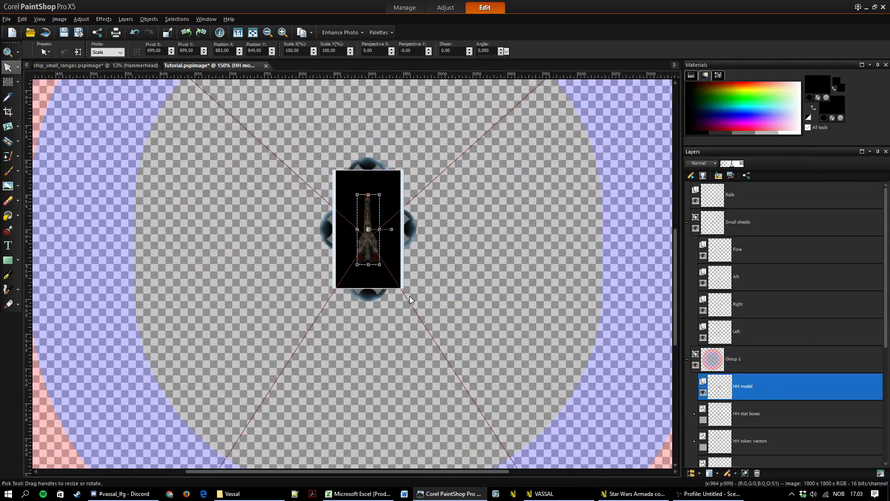
left_click_drag(379, 264, 452, 338)
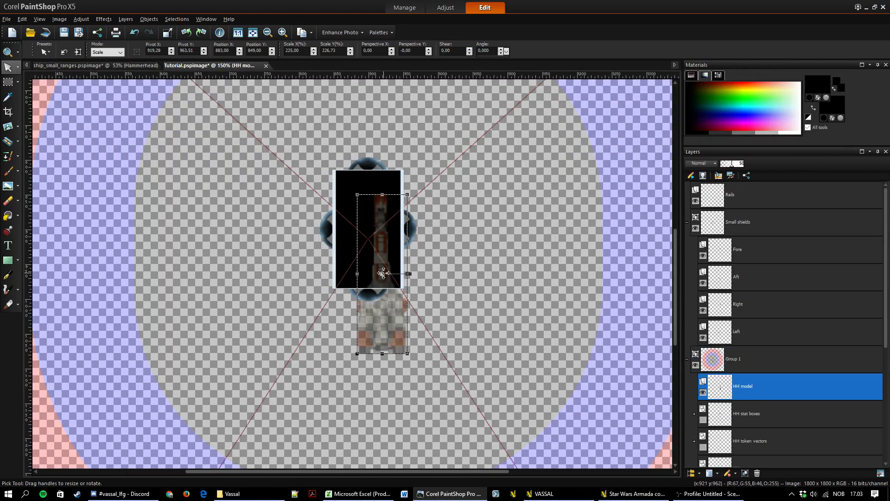
left_click_drag(382, 273, 367, 231)
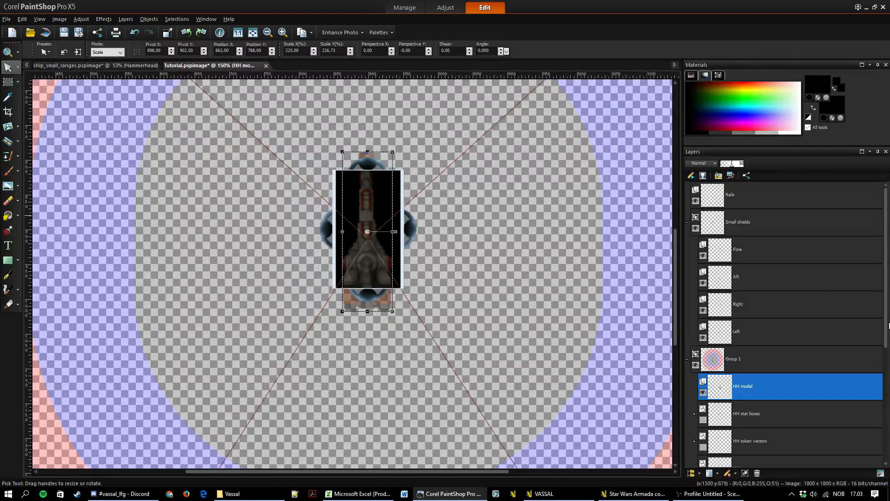
- Set the opacity of the enlarged HH model layer to 100
double_click(755, 387)
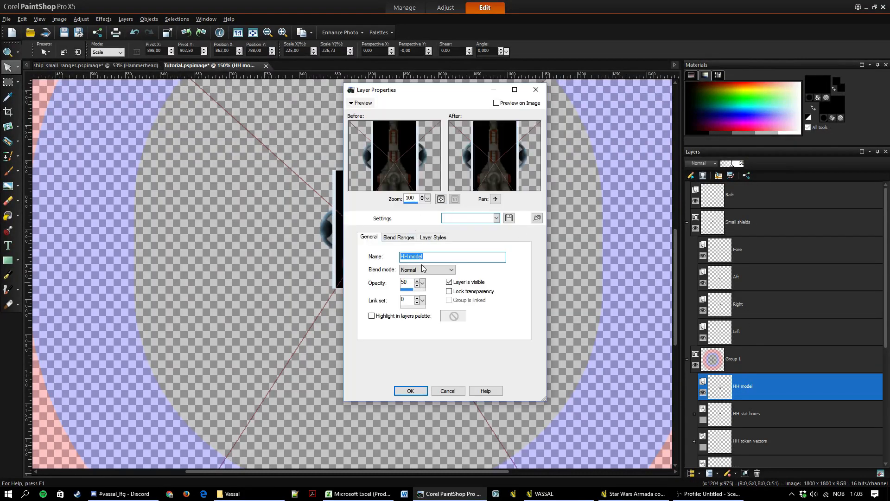
left_click_drag(411, 282, 371, 234)
type("100")
key("Return")
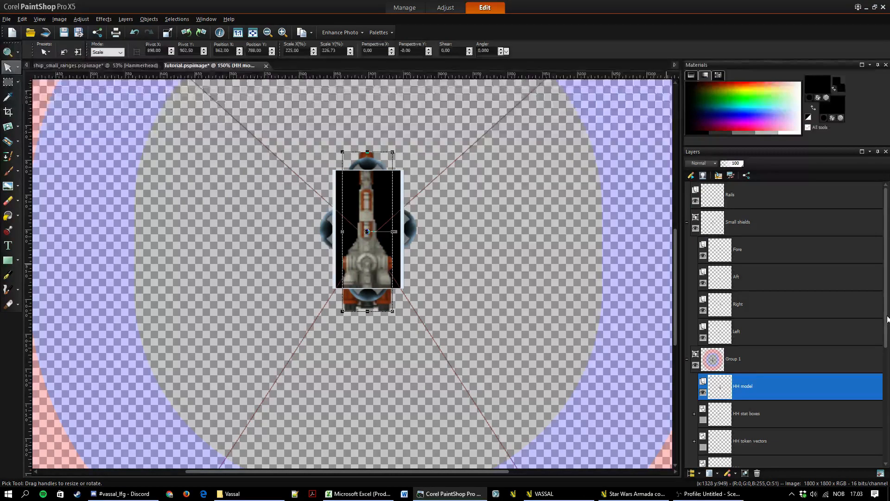
- Undo the opacity, position and scale changes made to the HH model layer
key("ctrl+z")
key("ctrl+z")
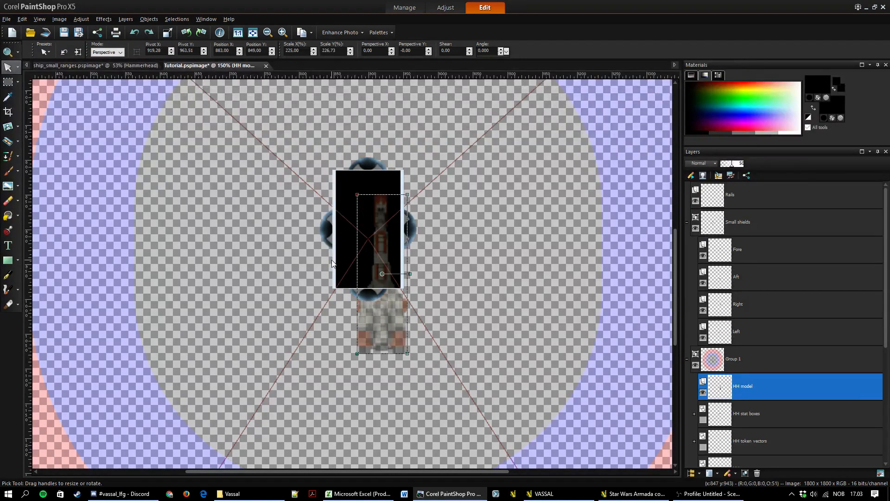
key("ctrl+z")
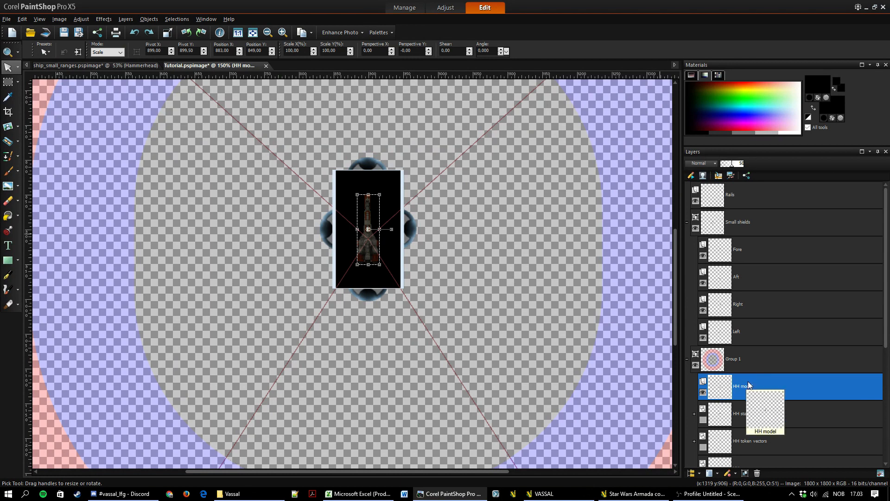
- Set the HH model layer's opacity to 100 at its original size
double_click(750, 385)
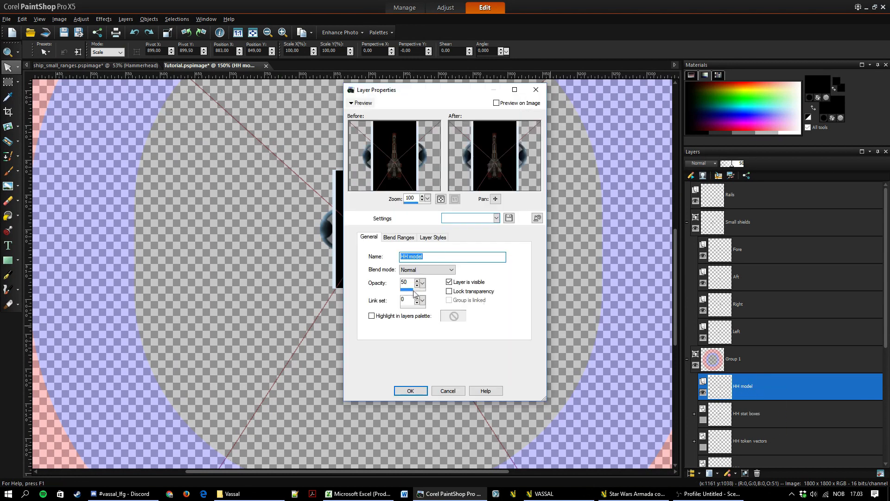
double_click(410, 285)
type("100")
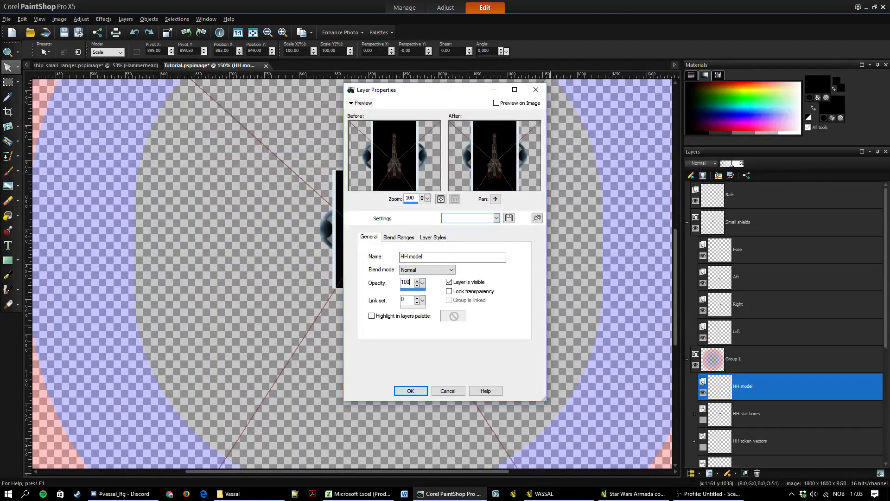
key("Return")
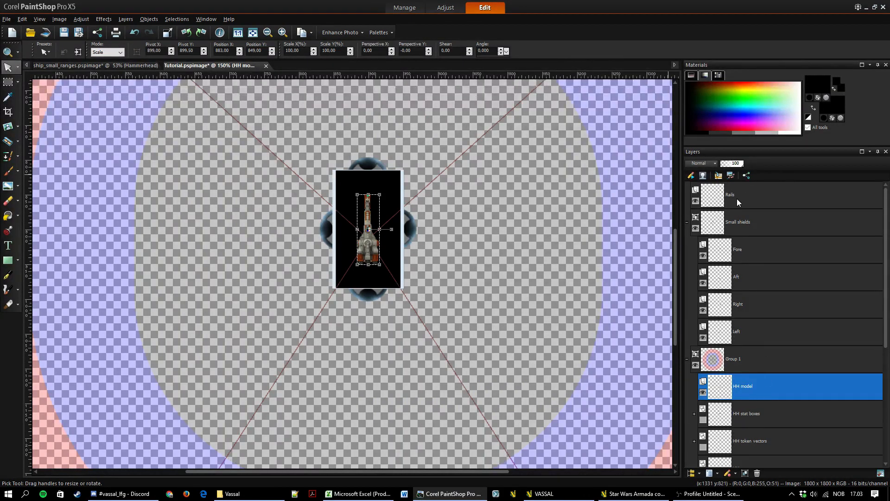
- Rename the pasted ship group, Group 1, as Hammerhead and save the Tutorial file
mouse_move(736, 199)
left_mouse_down()
mouse_move(765, 397)
mouse_move(738, 181)
left_mouse_up()
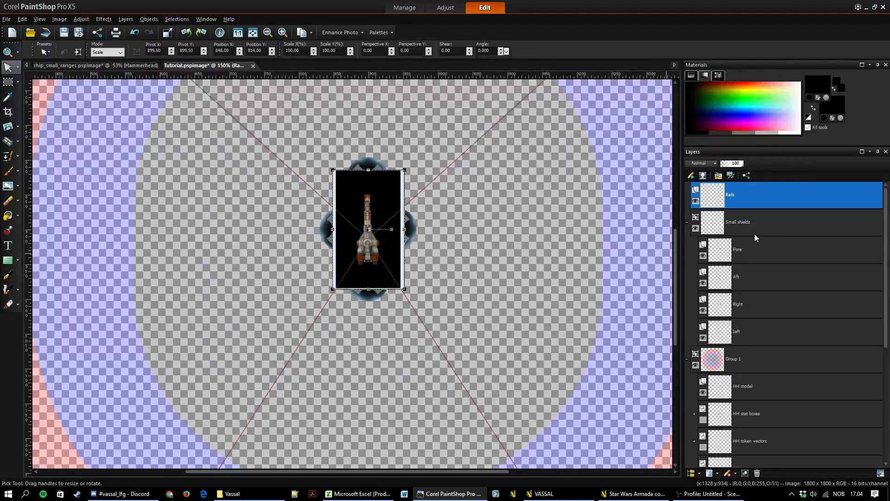
mouse_move(755, 234)
left_click(755, 362)
double_click(755, 360)
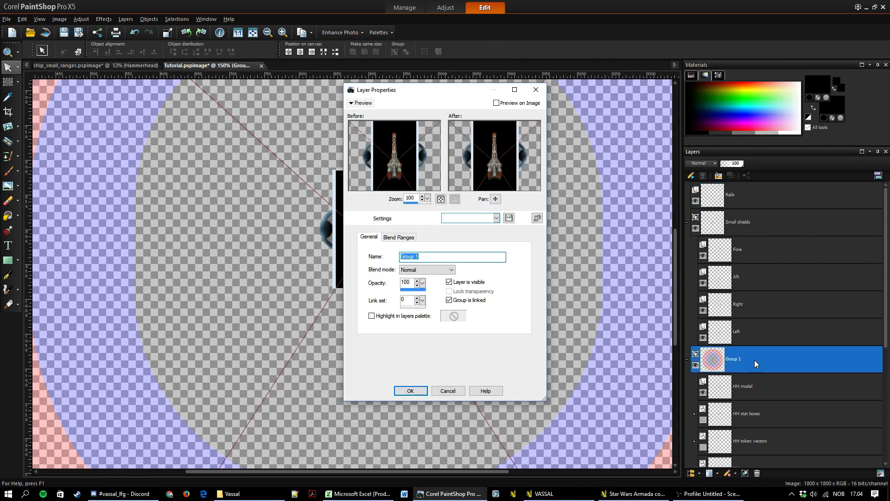
type("Hammerhead")
key("Return")
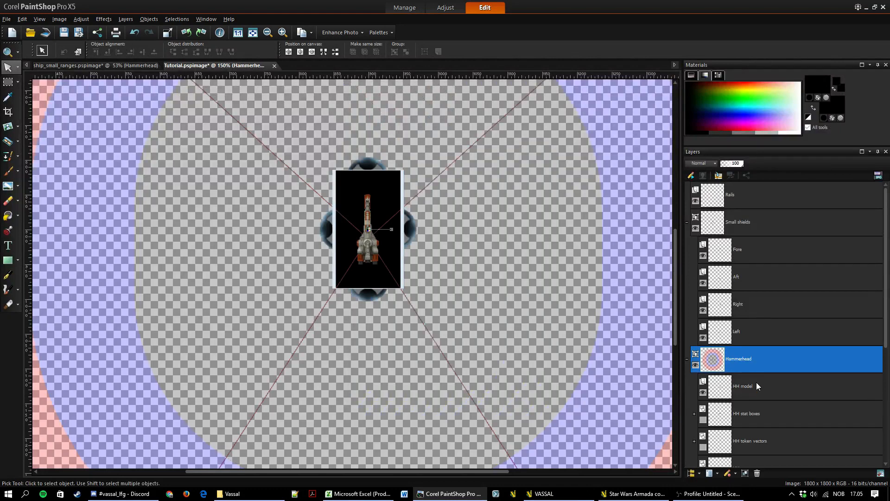
key("ctrl+s")
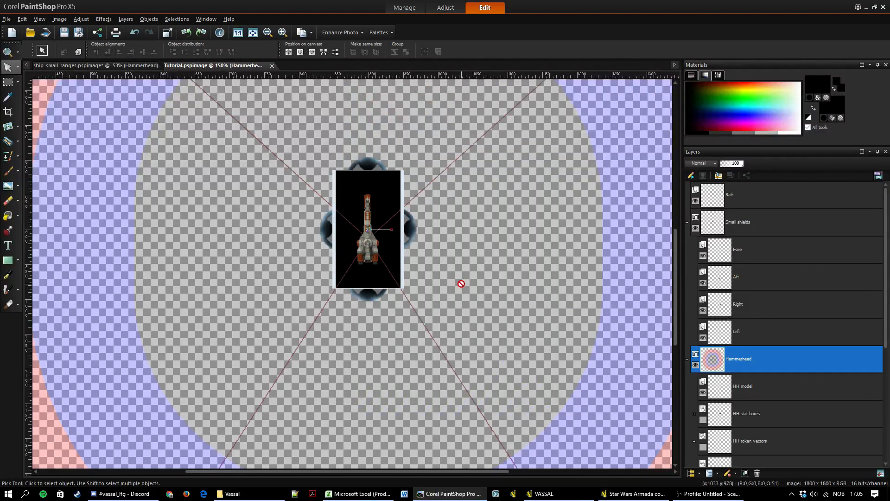
- Hide and reshow the HH model layer to examine the ship picture on the Hammerhead base
scroll(461, 282, "down", 1)
left_click_drag(886, 320, 884, 383)
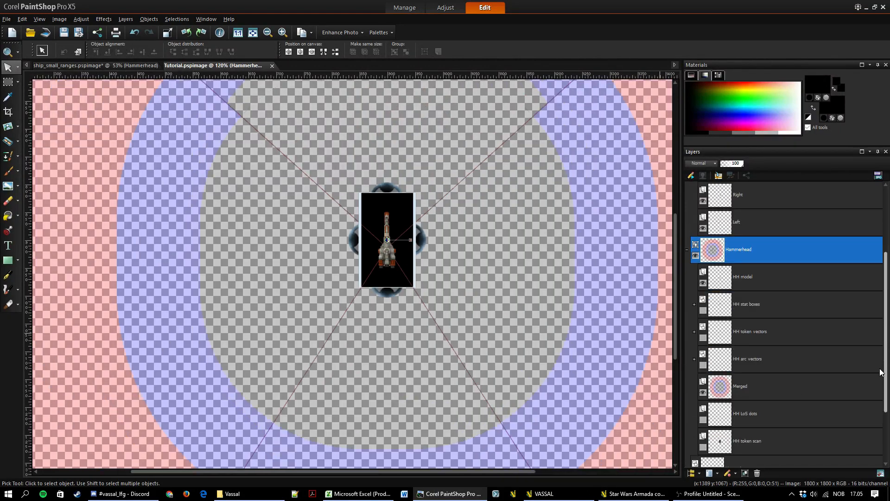
left_click(703, 284)
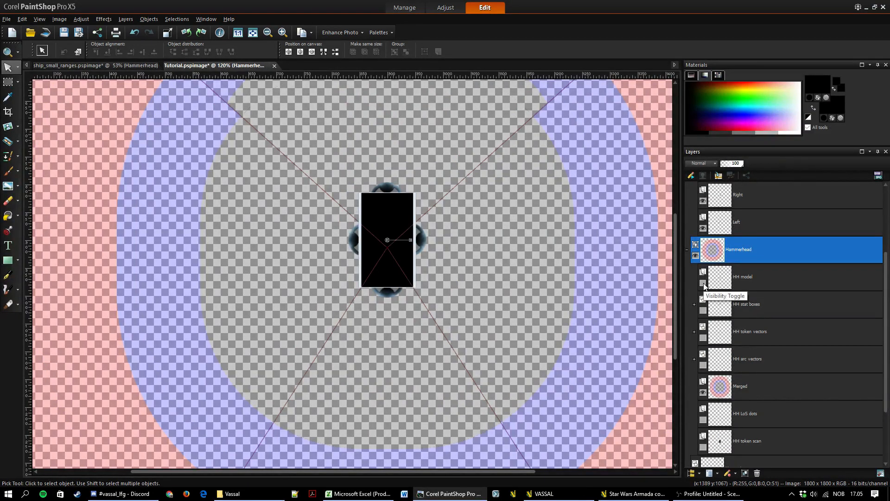
left_click(704, 283)
scroll(390, 262, "up", 4)
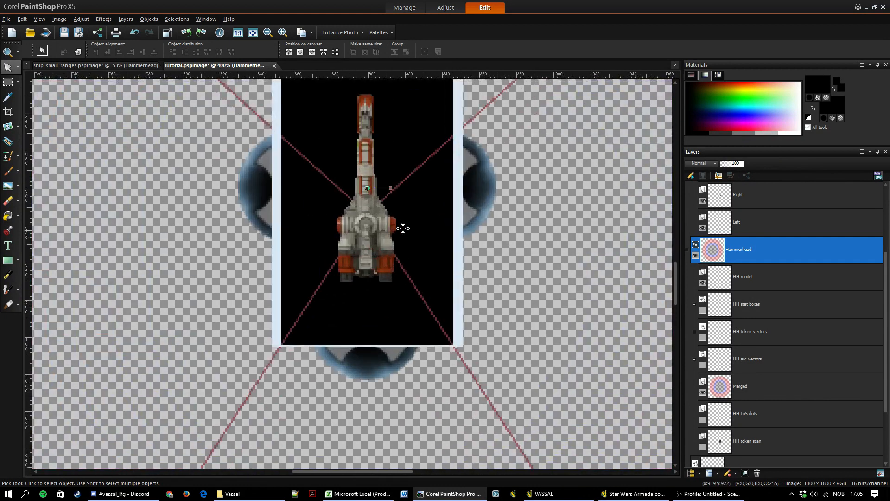
scroll(404, 228, "down", 1)
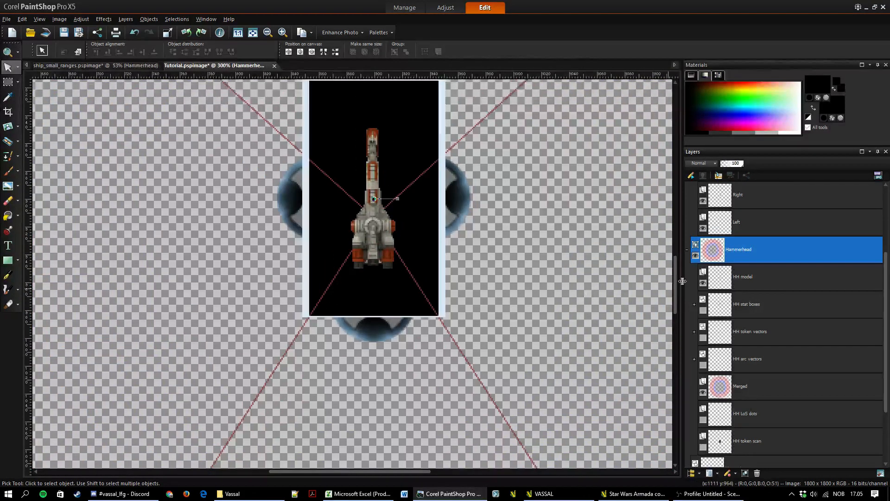
- Show the HH stat boxes layer and go through the HH model, HH token vectors and HH LoS dots layers
mouse_move(779, 277)
mouse_move(734, 310)
left_click(786, 276)
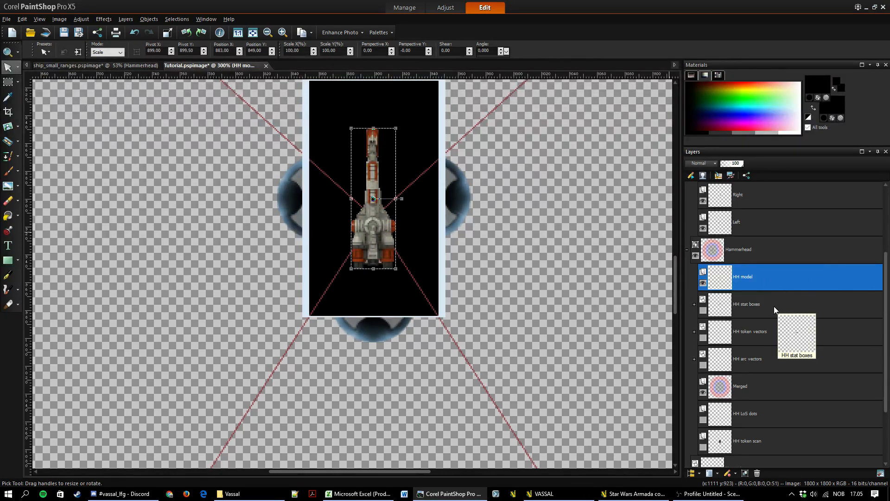
left_click(703, 310)
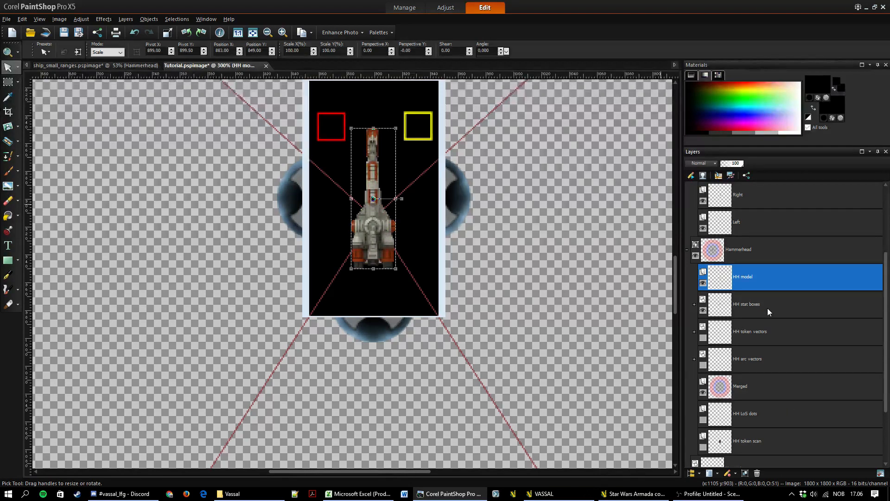
left_click(766, 333)
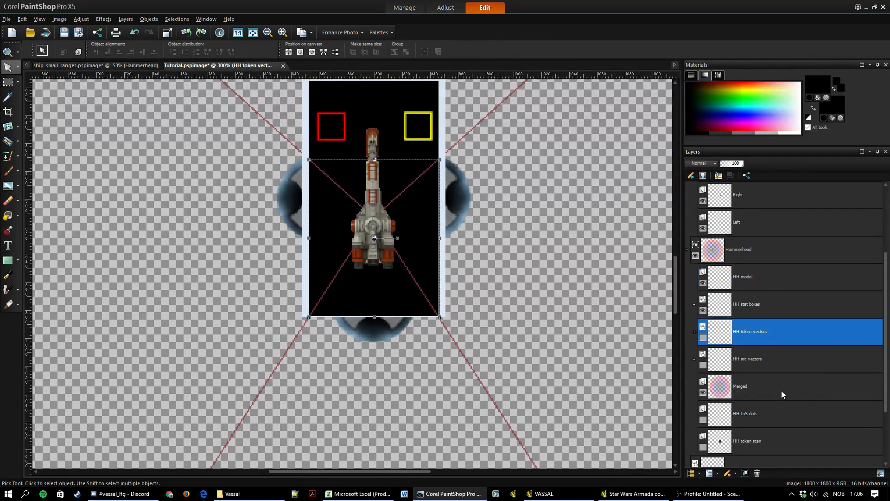
left_click(764, 418)
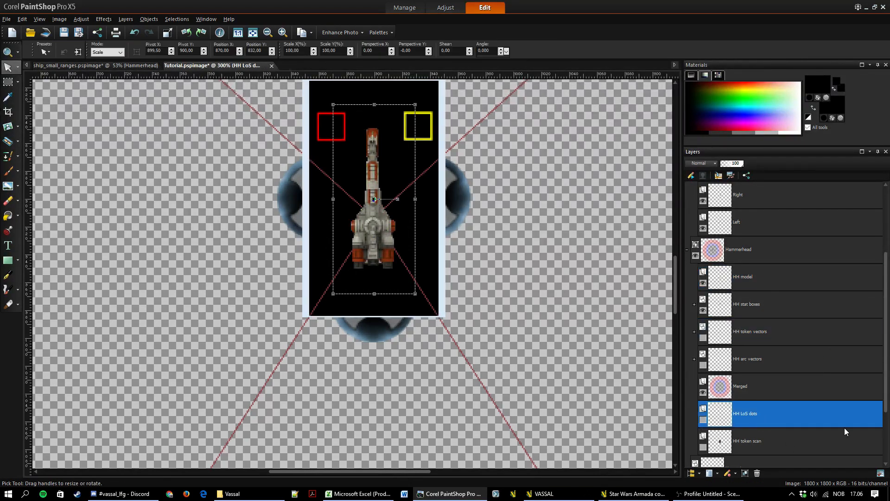
scroll(887, 384, "down", 1)
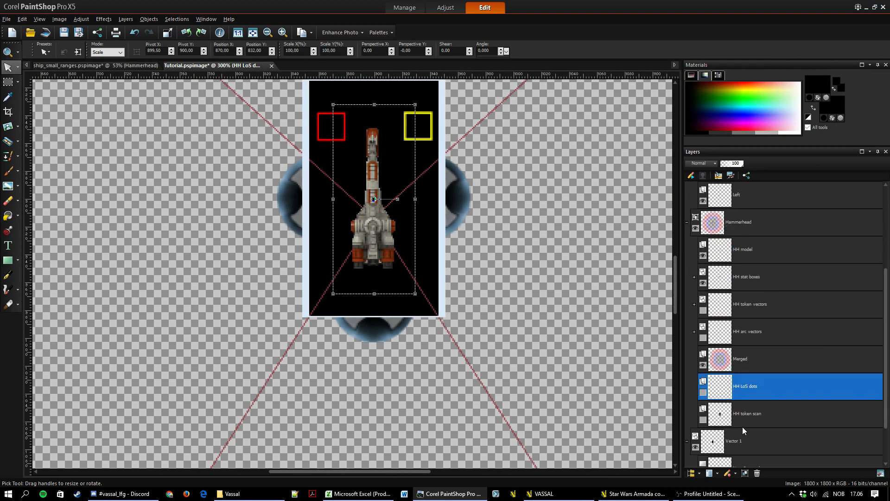
- Show the HH token scan layer and hide the HH model, HH stat boxes and Merged range layers
left_click(704, 422)
left_click(704, 420)
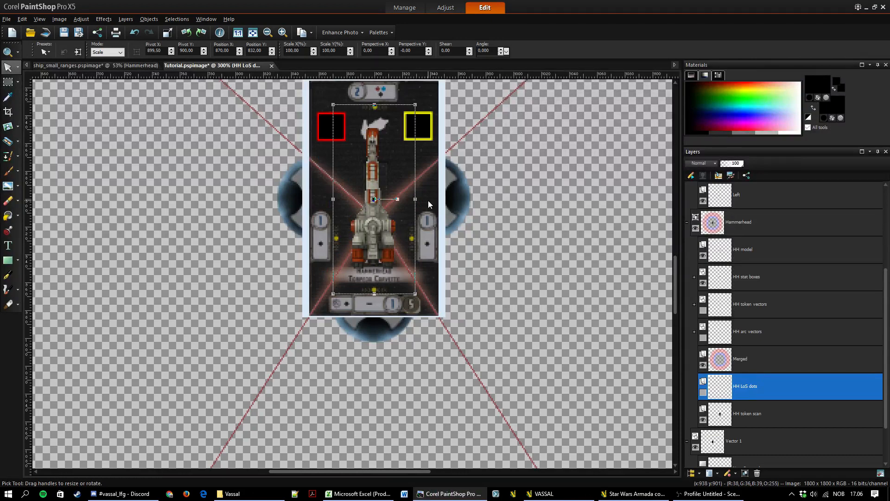
left_click(703, 255)
left_click(704, 282)
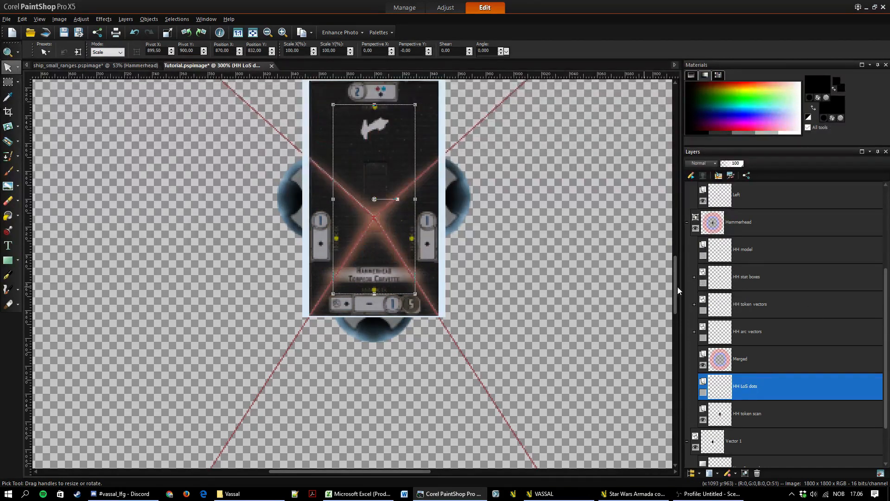
left_click(703, 365)
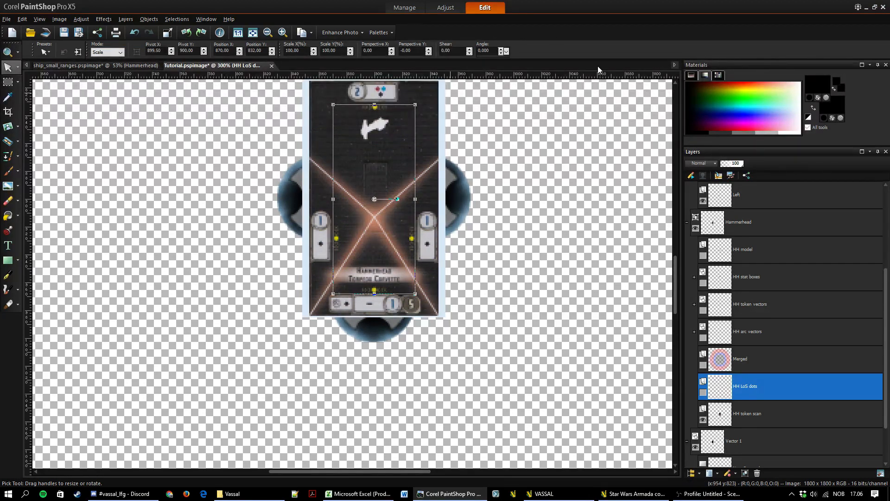
- Show the HH LoS dots layer and set the Paint Brush to yellow, size 3, hardness 40, over the token's targeting dots
left_click(703, 393)
left_click(10, 172)
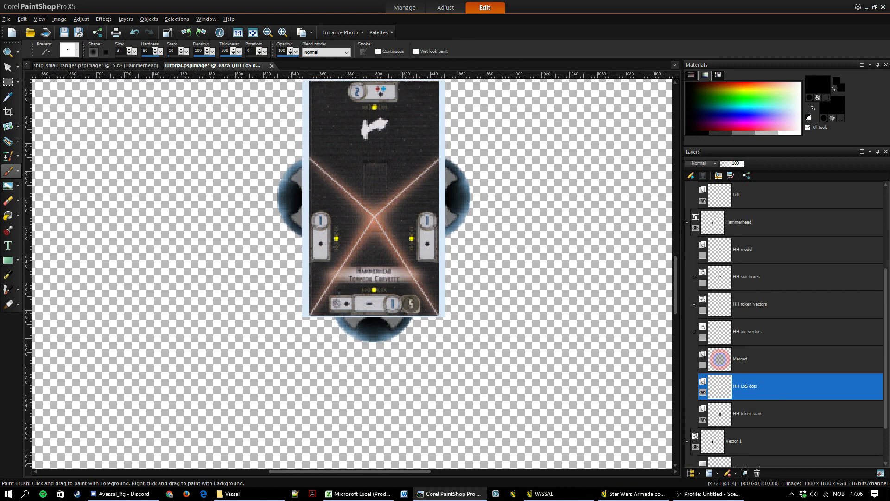
key("Tab")
right_click(818, 84)
left_click(445, 257)
scroll(378, 180, "up", 6)
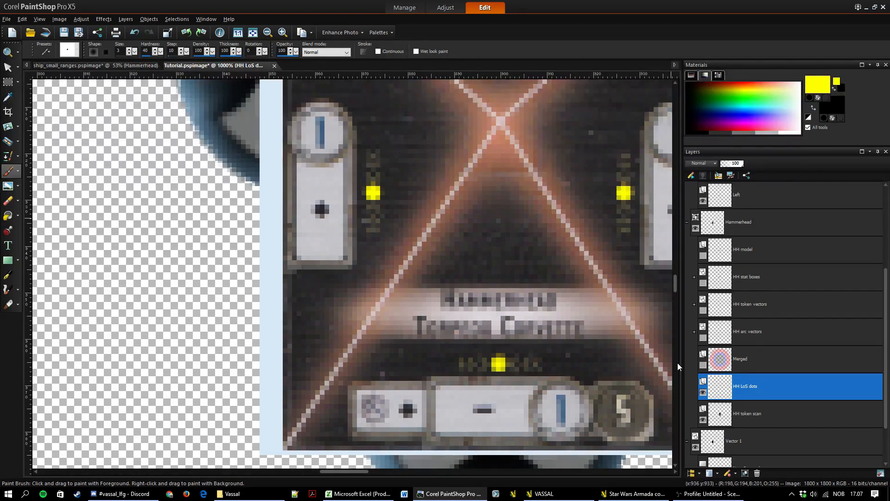
key("ctrl+z")
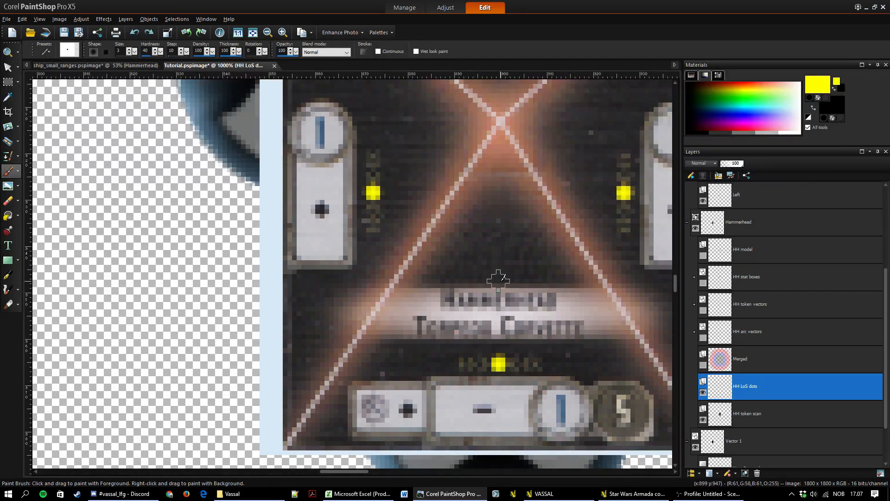
scroll(501, 280, "down", 5)
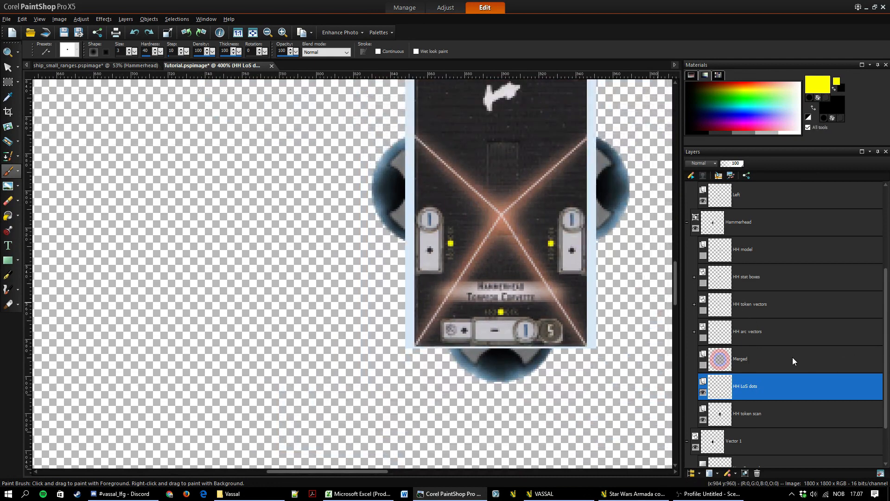
- Expand the HH token vectors layer and ready the Pen tool with a red foreground colour
left_click(791, 313)
left_click(694, 304)
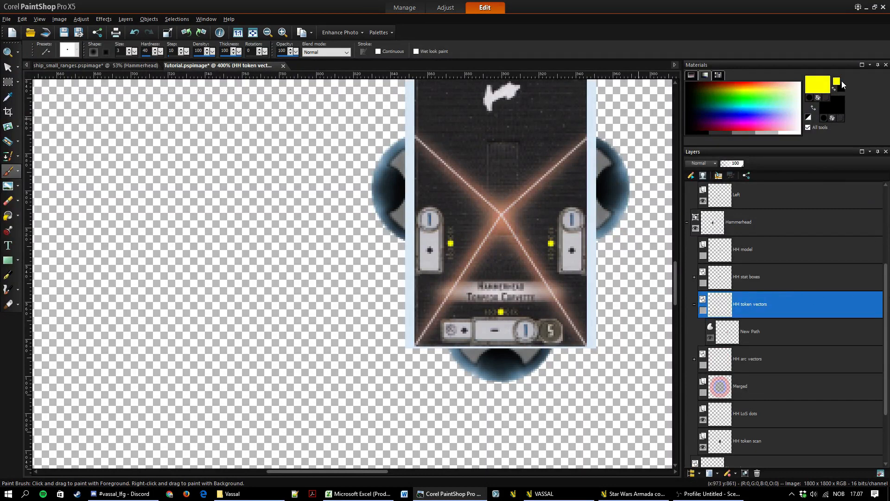
right_click(823, 84)
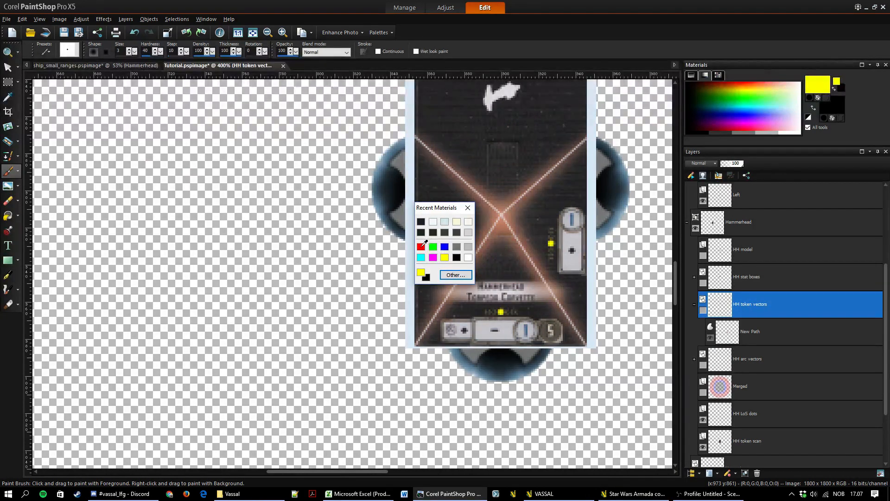
left_click(421, 247)
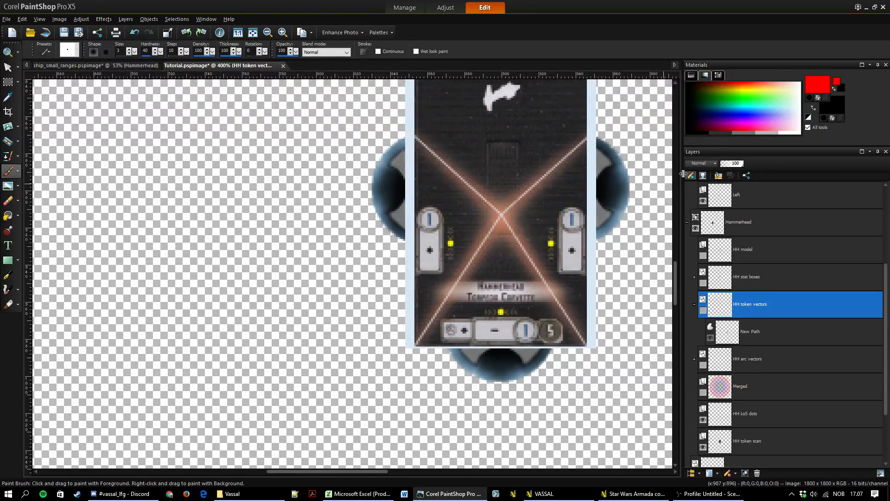
left_click(8, 275)
scroll(552, 218, "up", 2)
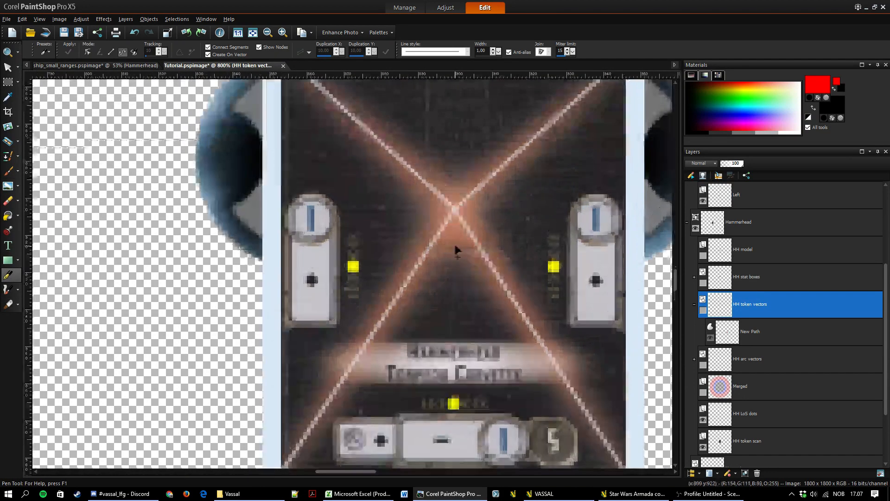
left_click(455, 208)
scroll(456, 208, "up", 3)
left_click_drag(645, 45, 631, 237)
key("ctrl+z")
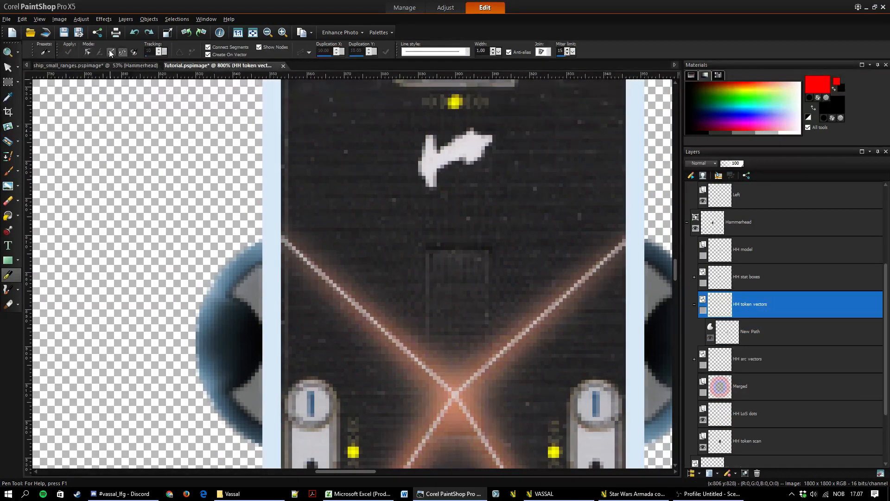
- Turn off Connect Segments and trace four red lines from the arc crossing to the token's side edges and lower corners
left_click(230, 47)
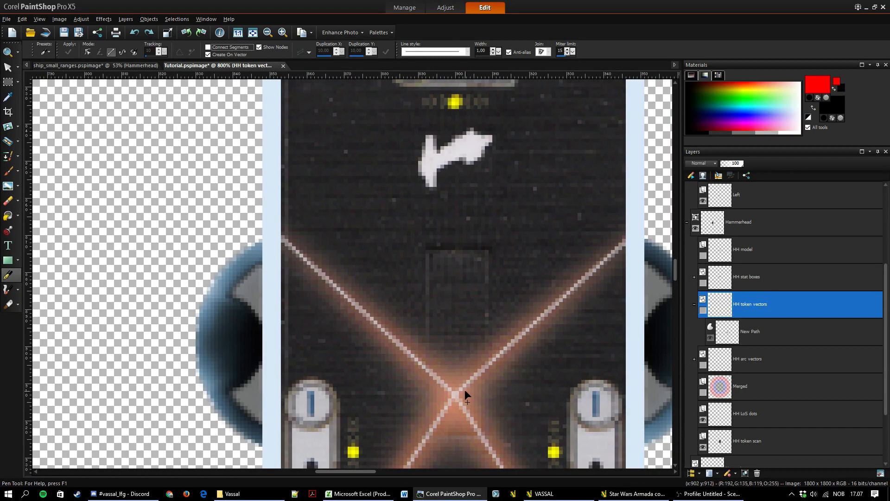
left_click_drag(456, 393, 628, 236)
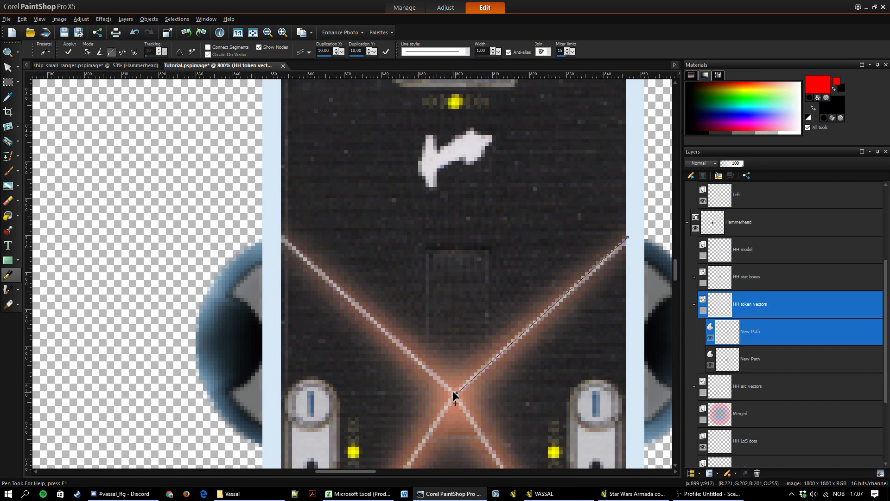
left_click_drag(452, 391, 280, 234)
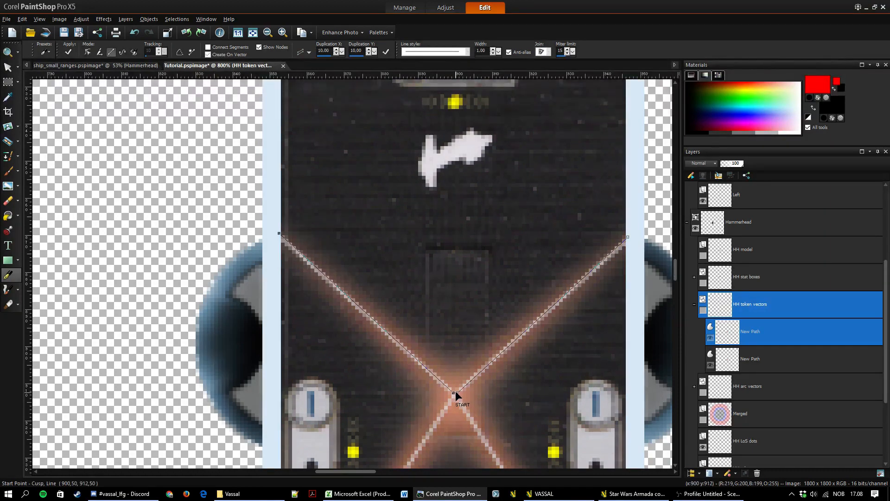
mouse_move(676, 271)
left_mouse_down()
mouse_move(668, 302)
mouse_move(664, 284)
left_mouse_up()
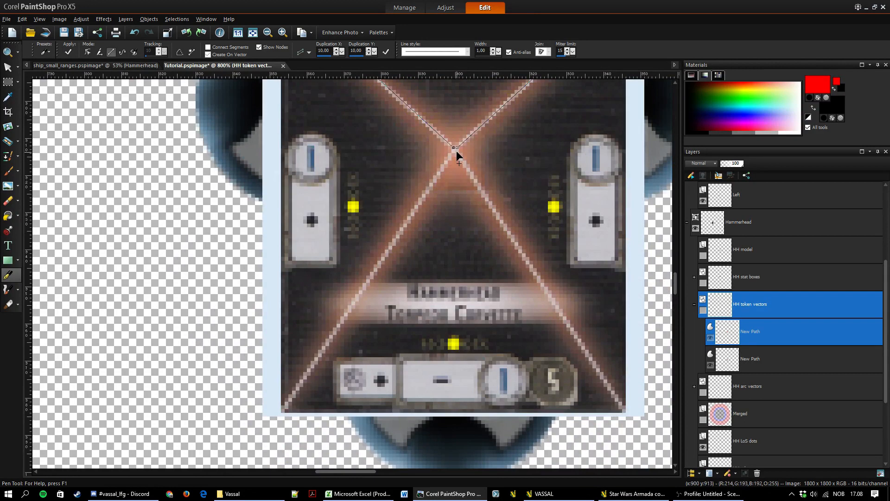
left_click_drag(456, 151, 628, 418)
left_click_drag(456, 150, 279, 414)
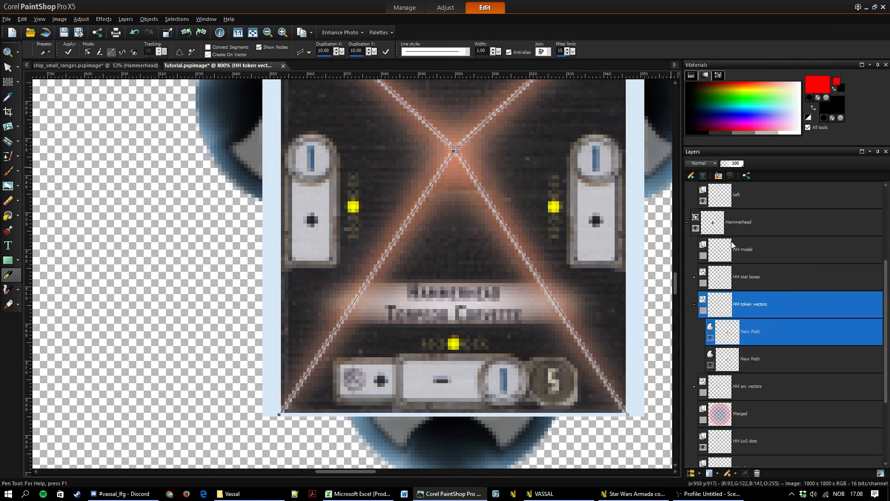
- Show the HH token vectors layer and hide its older path, keeping the newly drawn red path selected
left_click(760, 359)
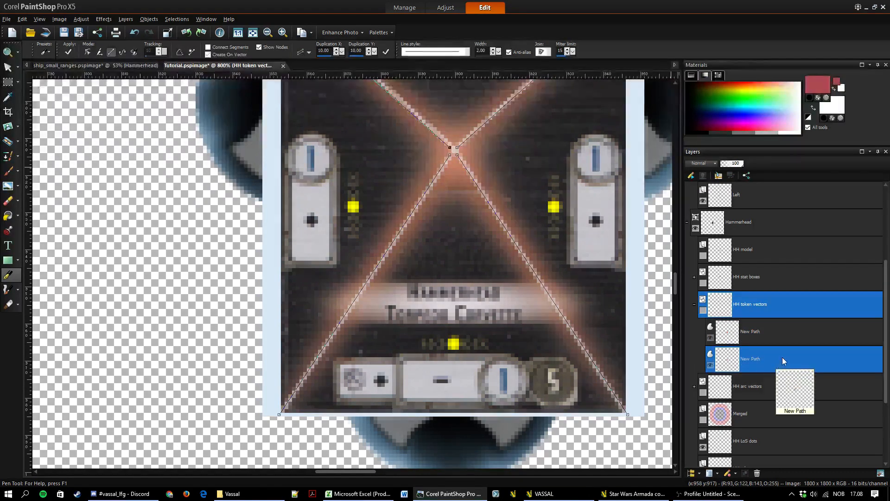
left_click(785, 327)
left_click(778, 309)
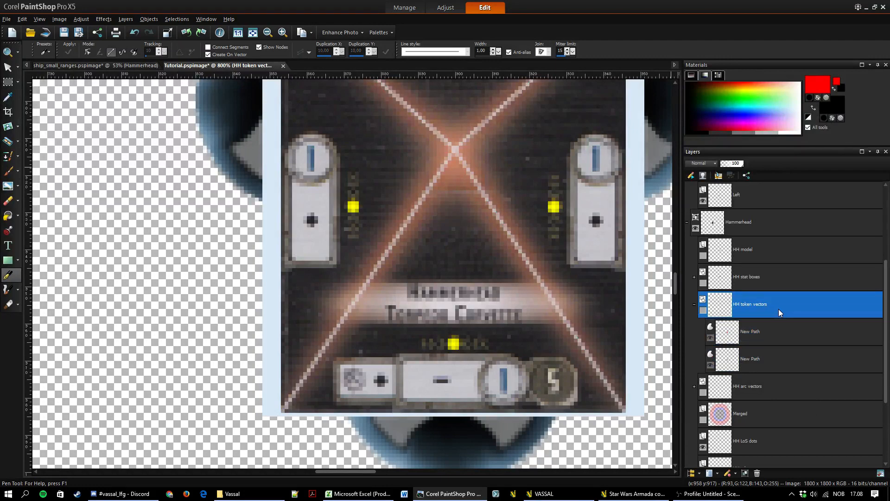
left_click(781, 327)
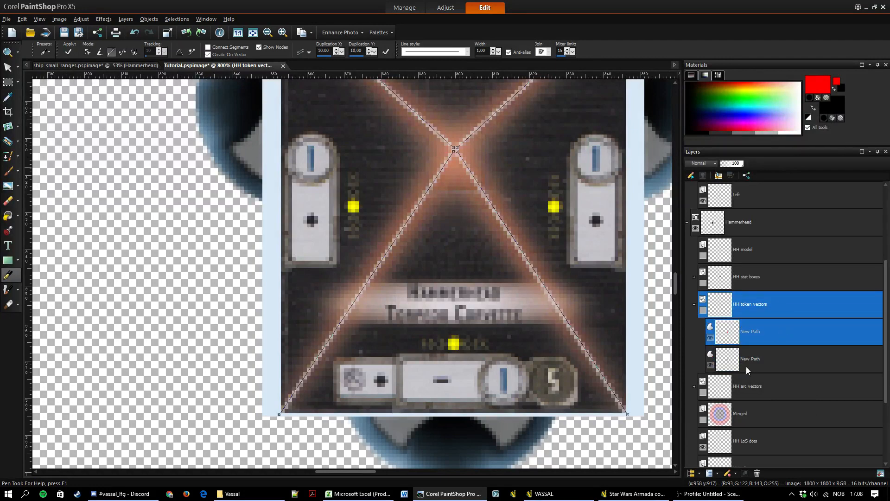
left_click(703, 311)
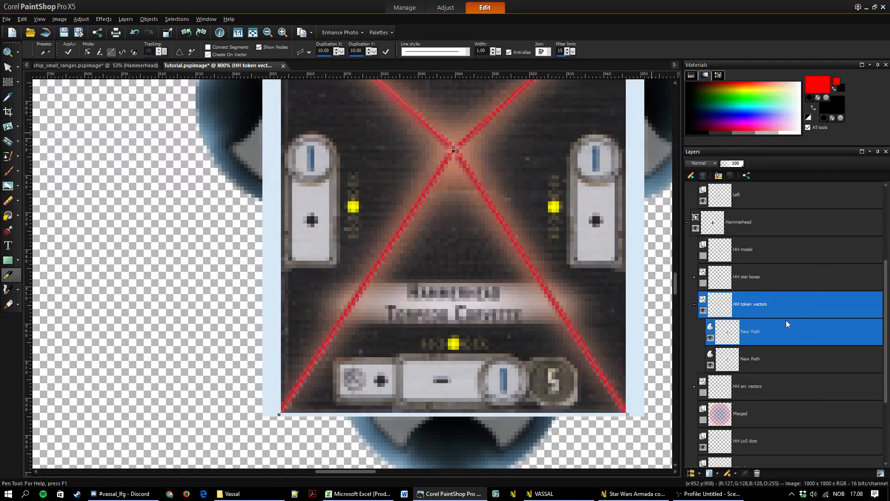
left_click(710, 365)
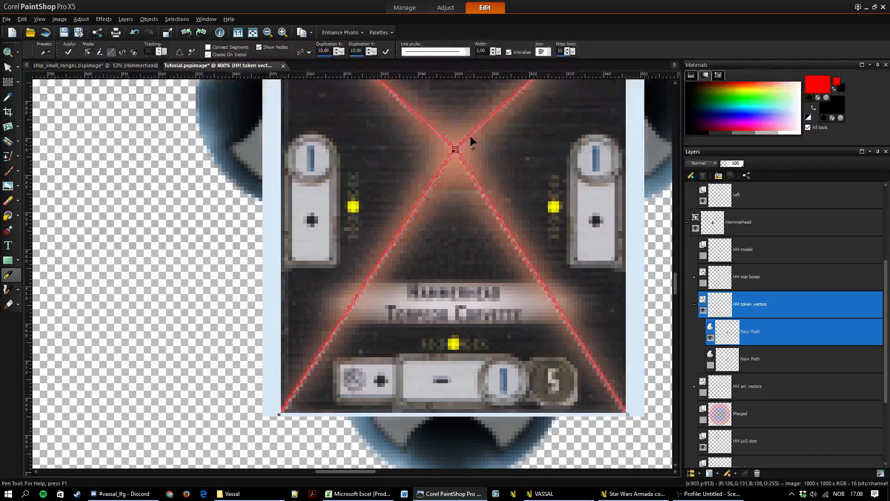
- Set the line width of the new red arc path to 2.00 and check it against the whole base
left_click(493, 50)
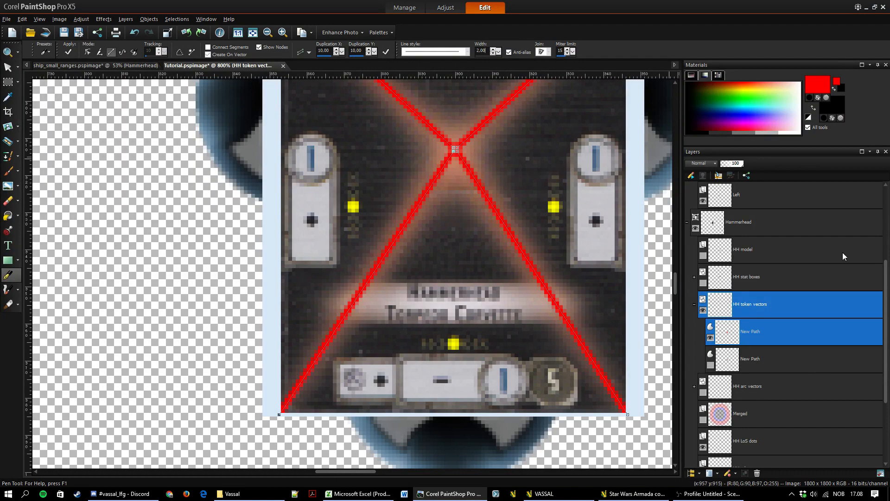
scroll(630, 278, "down", 2)
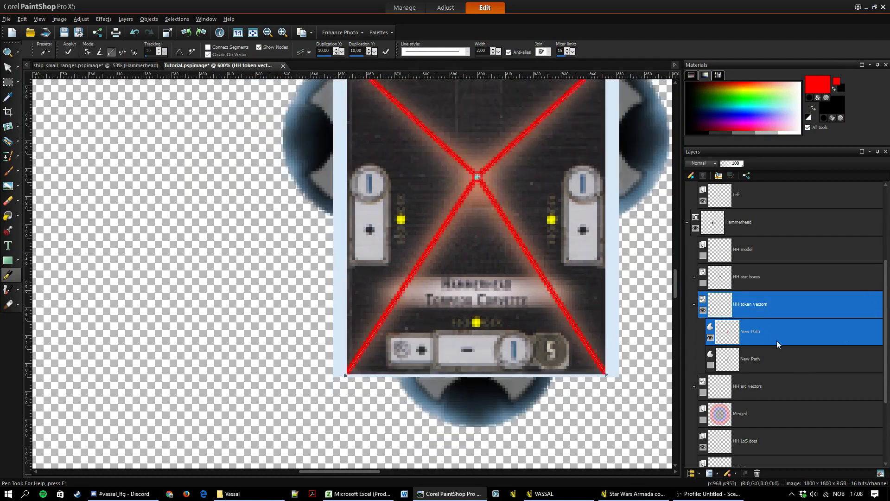
scroll(592, 175, "down", 7)
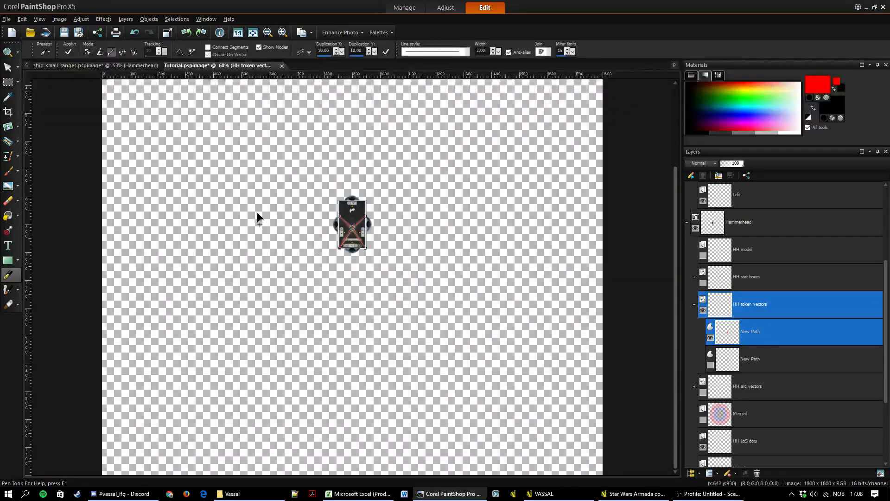
- Select the Small ranges (ideal) layer in ship_small_ranges and look through the Tutorial file's layer stack down to Vector 1
left_click(119, 66)
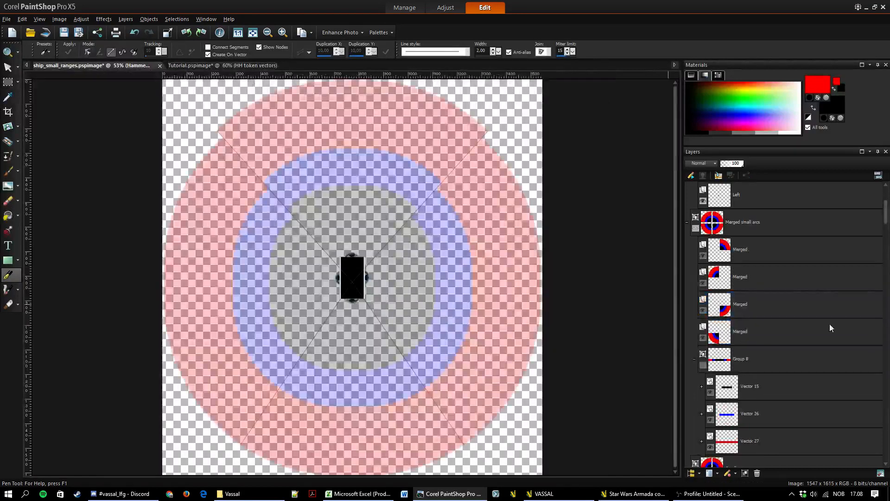
left_click_drag(887, 217, 887, 453)
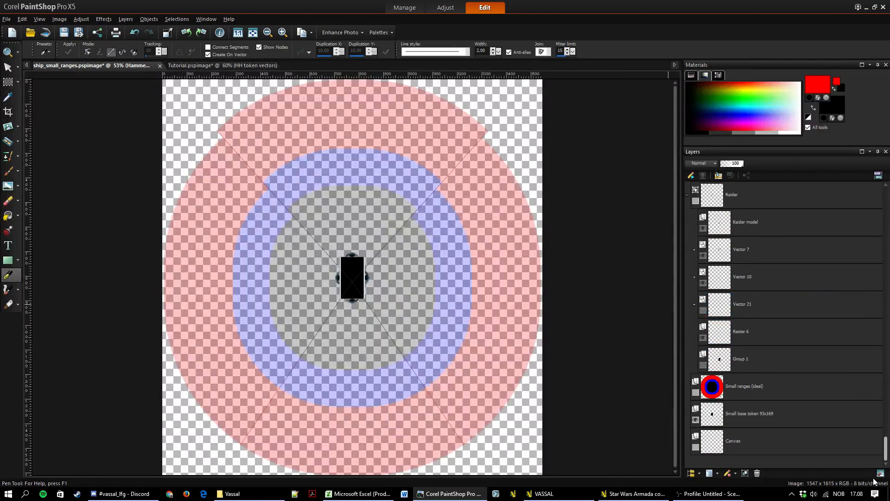
left_click(744, 391)
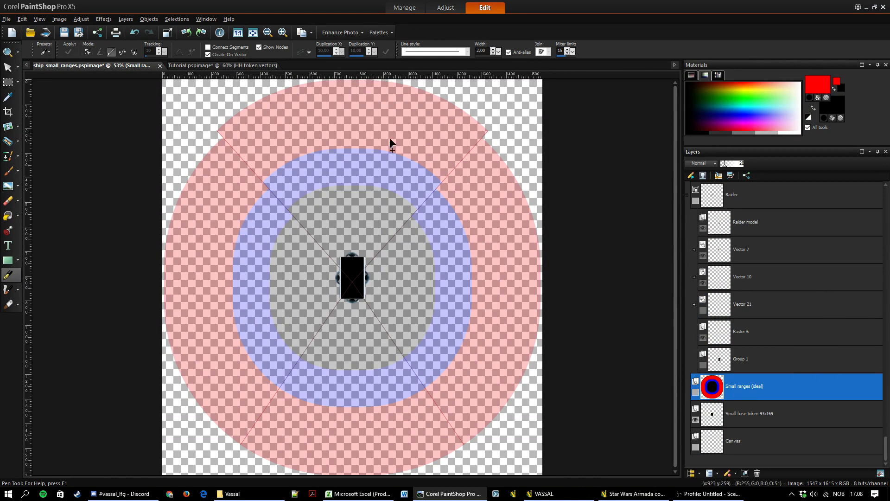
left_click(208, 66)
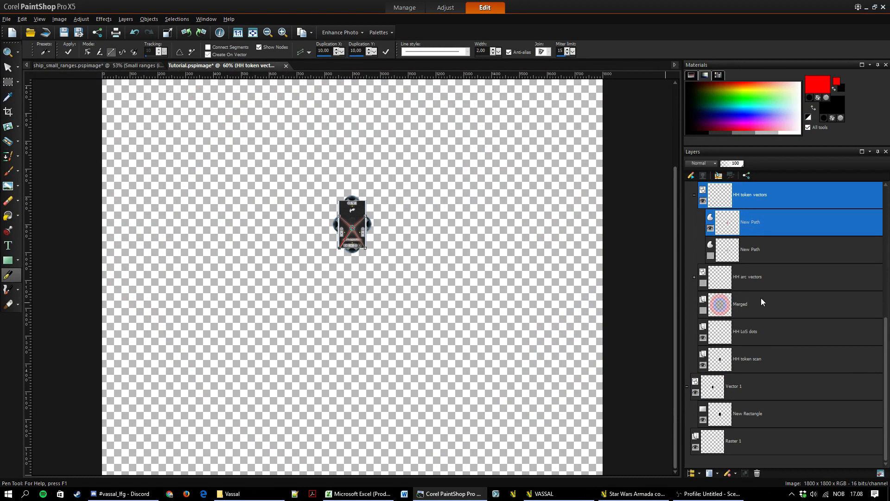
scroll(813, 261, "up", 5)
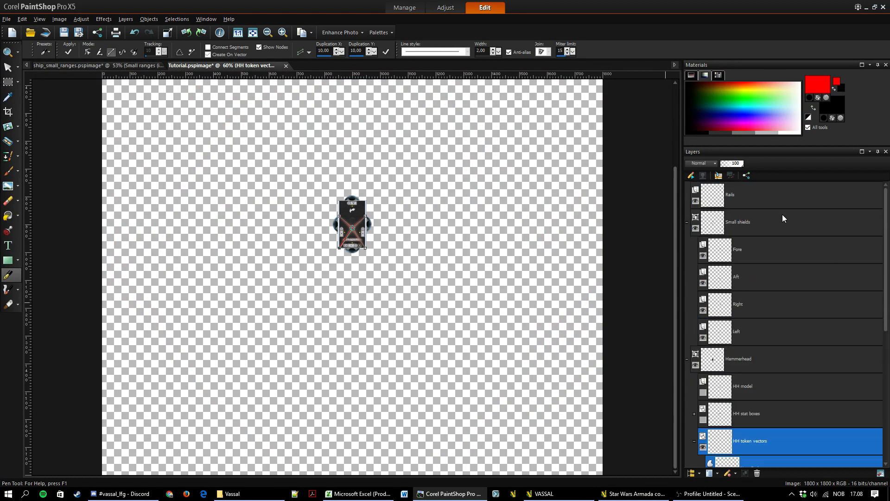
left_click(780, 194)
left_click_drag(780, 194, 794, 400)
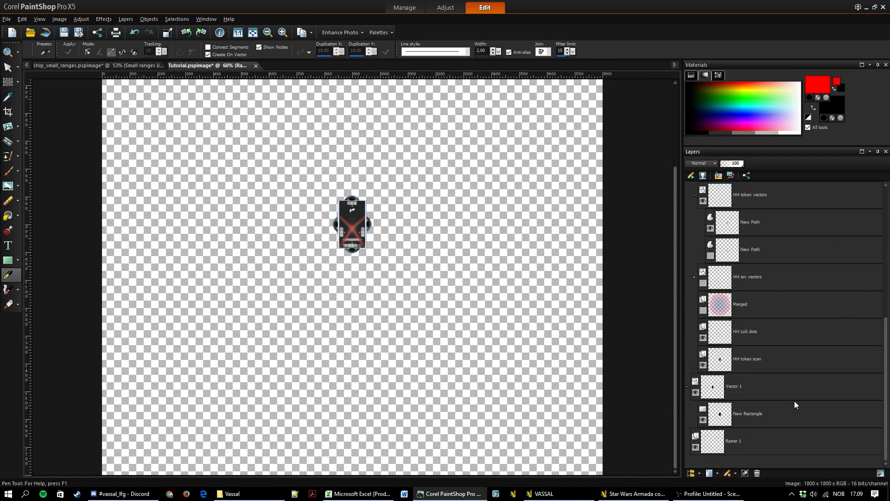
- Copy the Small ranges (ideal) layer from ship_small_ranges into the Tutorial file, directly above the Vector 1 layer
left_click(112, 65)
left_click_drag(887, 202, 885, 468)
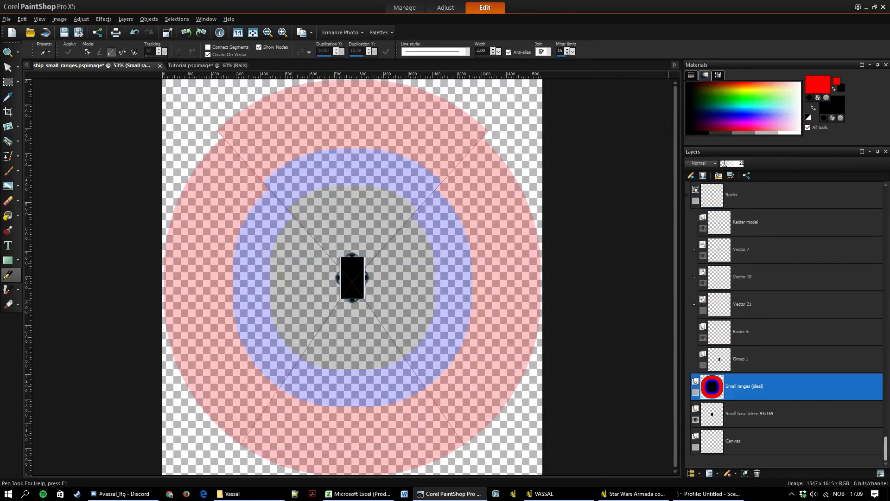
right_click(751, 381)
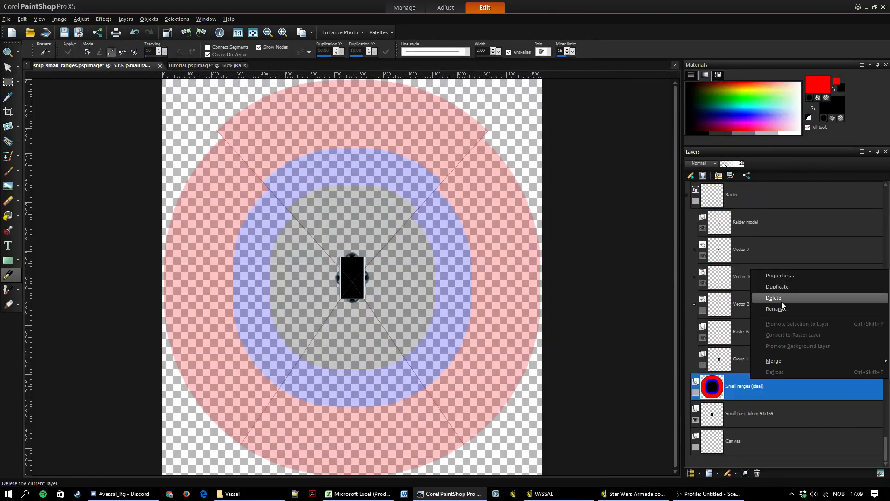
left_click(759, 417)
left_click(751, 393)
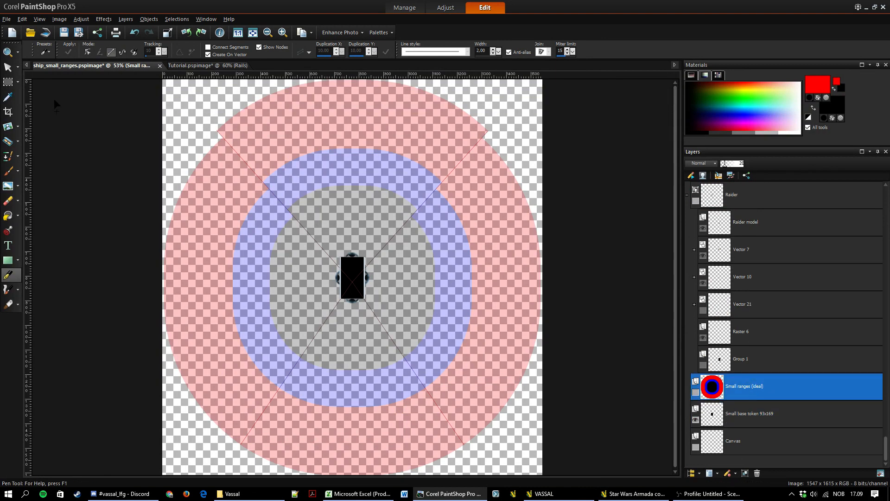
left_click(8, 66)
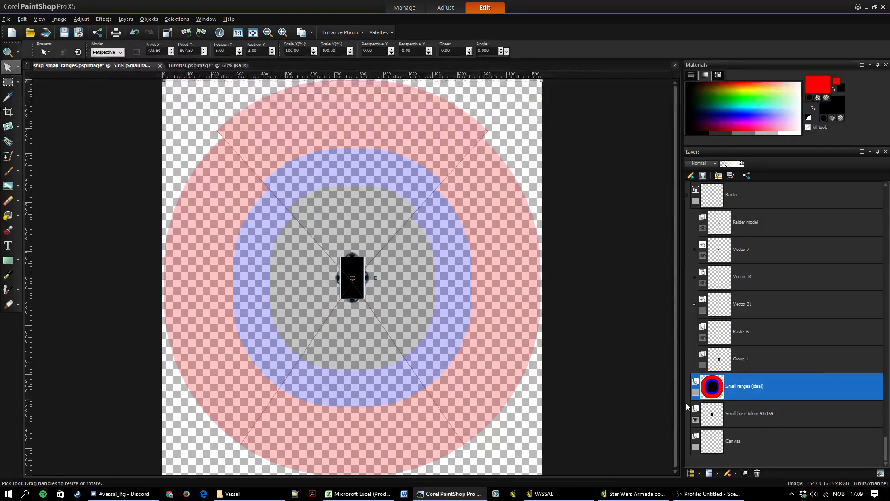
left_click(197, 65)
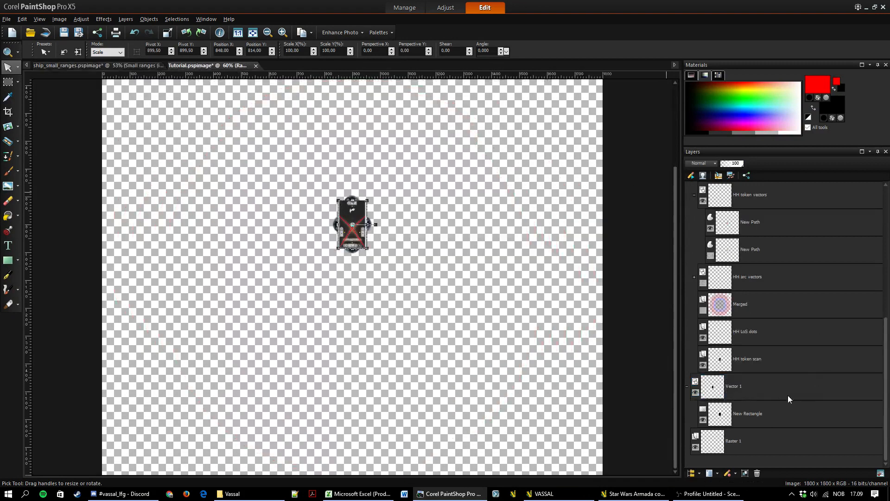
left_click(765, 387)
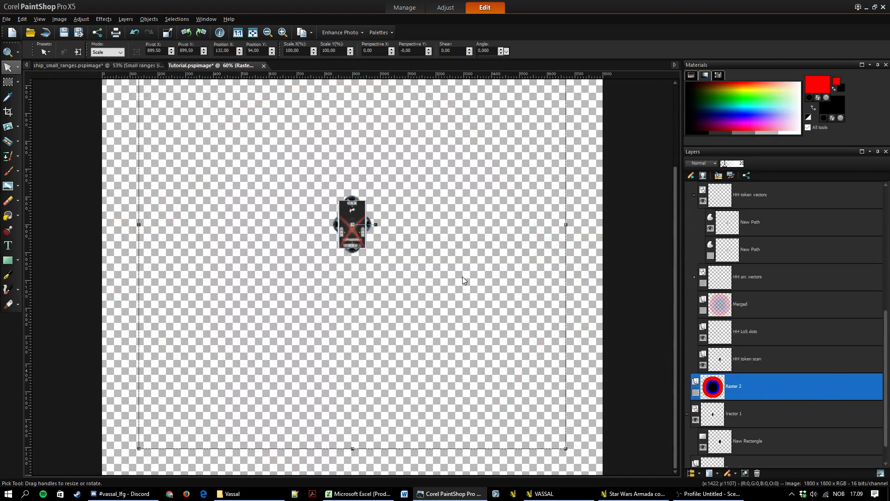
- Show the pasted small range rings layer and check its alignment around the Hammerhead base
left_click(695, 392)
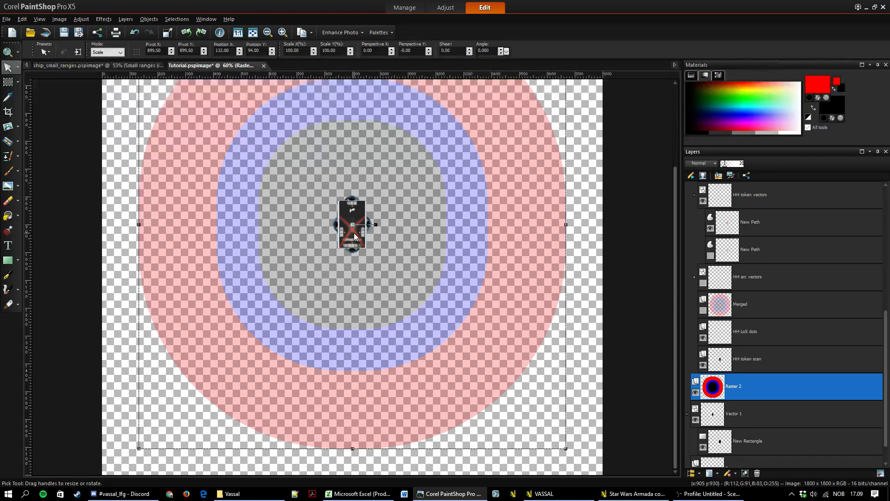
scroll(354, 232, "up", 5)
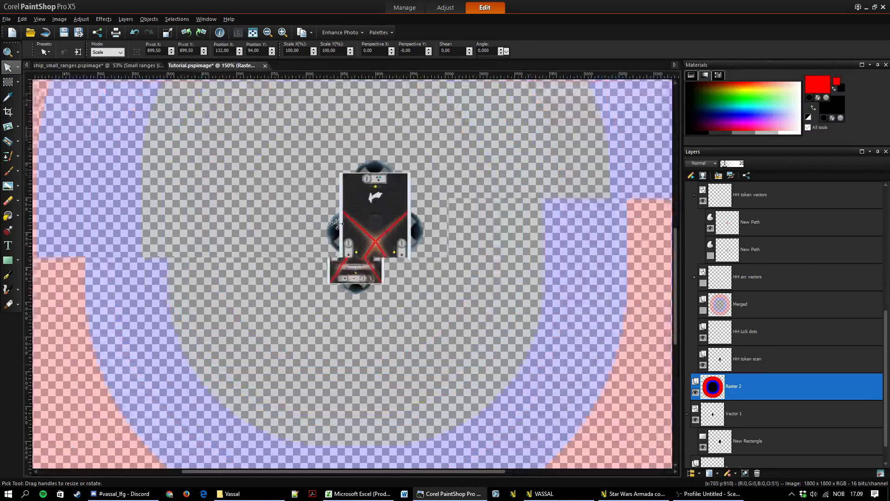
scroll(384, 153, "down", 5)
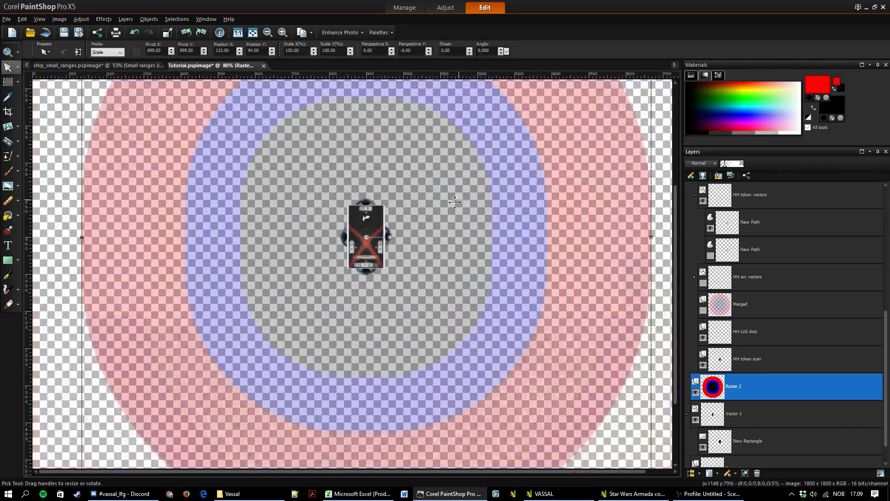
scroll(433, 232, "down", 1)
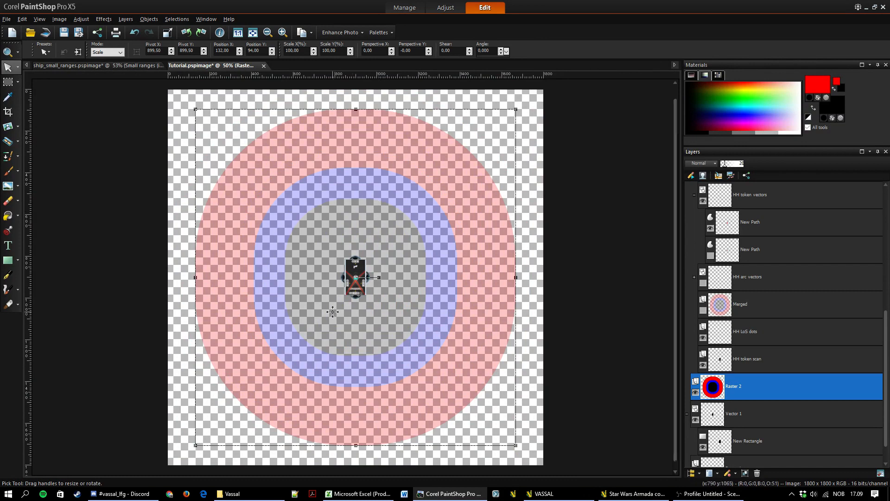
scroll(460, 171, "up", 1)
scroll(457, 188, "down", 1)
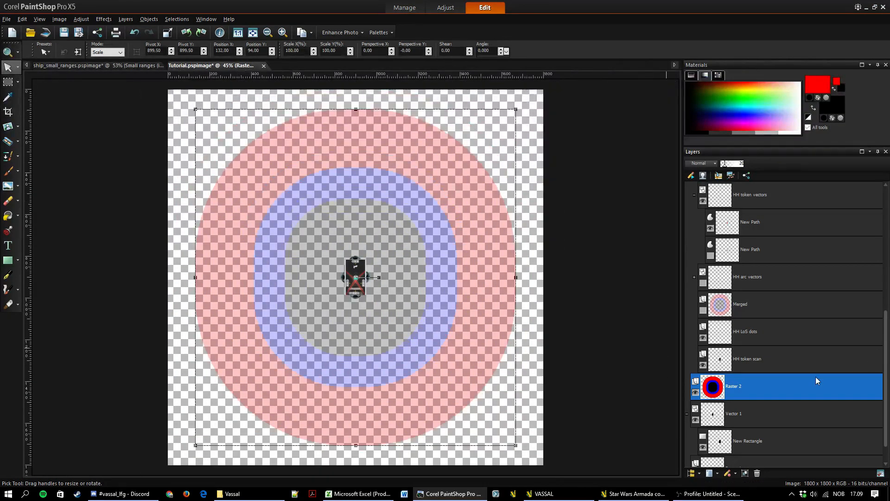
- Expand the HH arc vectors layer in the Hammerhead group and make its arc lines visible
scroll(786, 325, "up", 5)
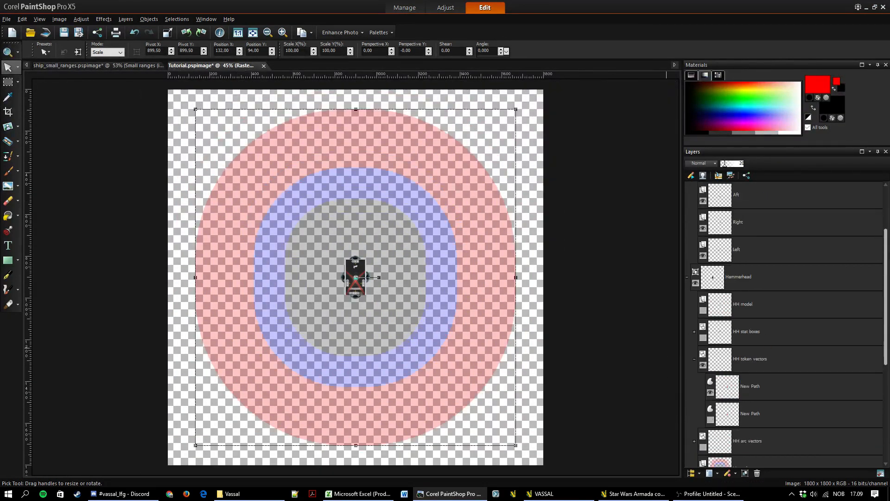
scroll(750, 367, "down", 2)
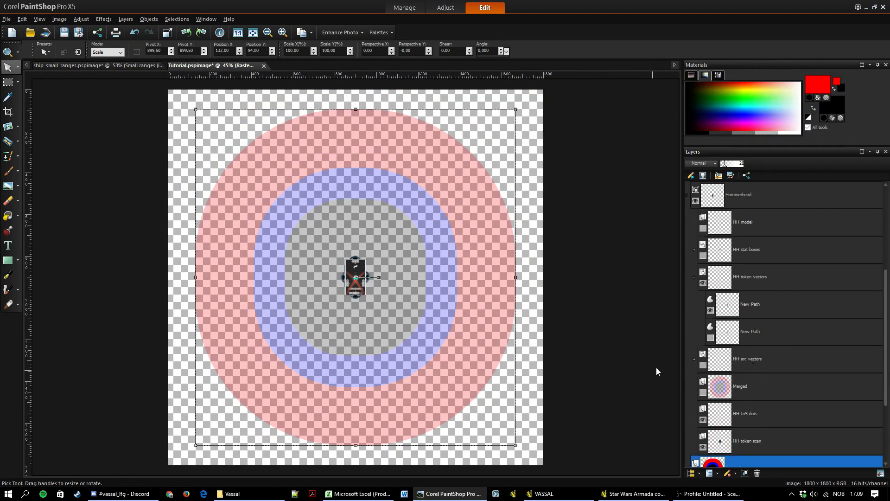
left_click(694, 359)
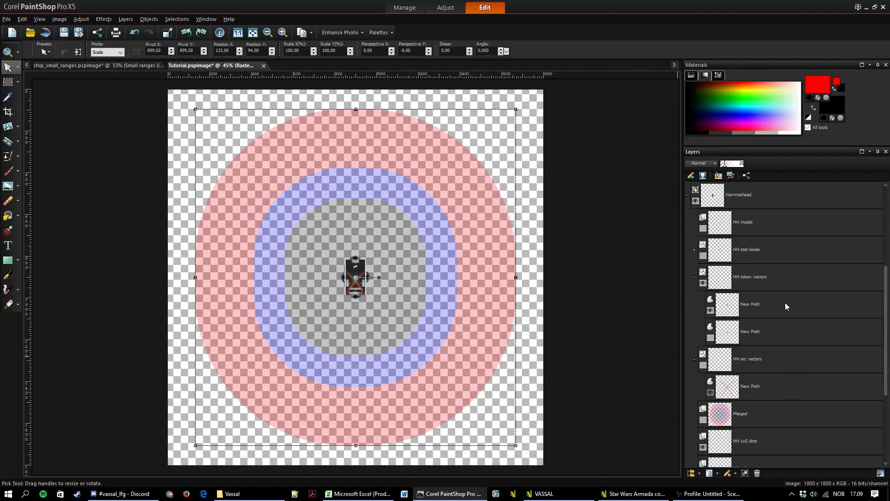
left_click(703, 365)
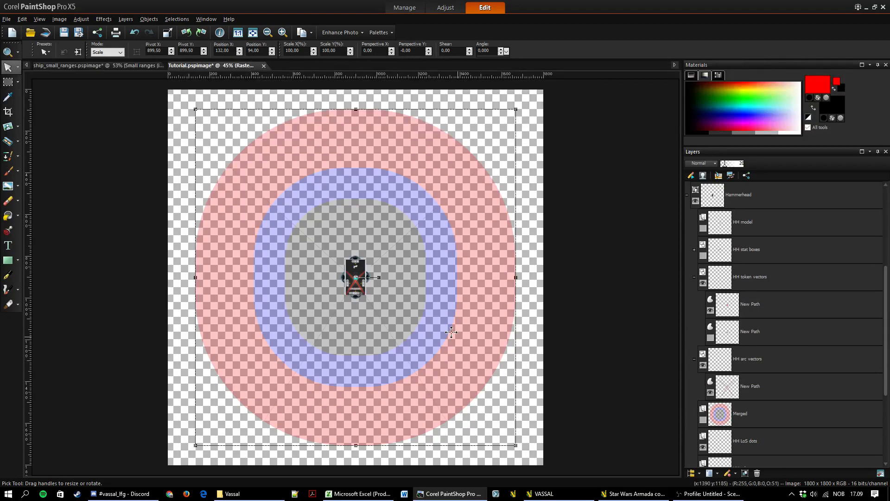
scroll(459, 274, "up", 2)
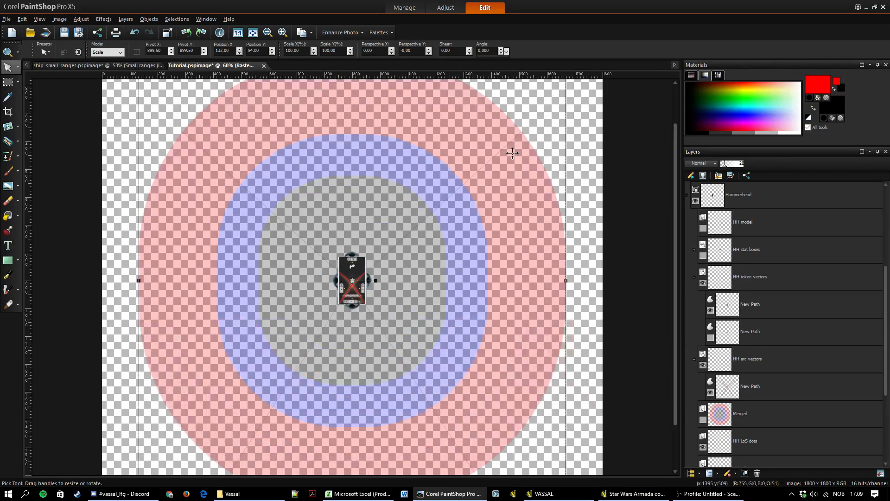
- Compare the HH token vectors paths with the arc lines, and select the HH arc vectors path with the Pen tool
left_click(8, 260)
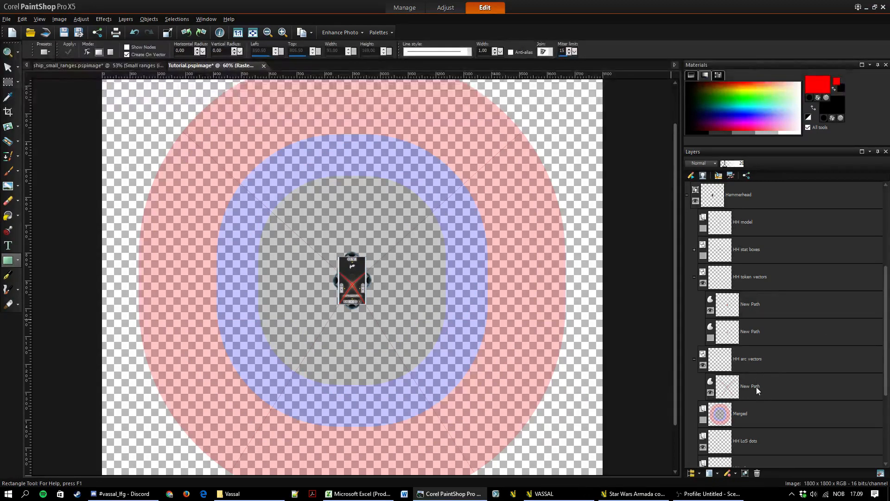
left_click(760, 362)
left_click(781, 388)
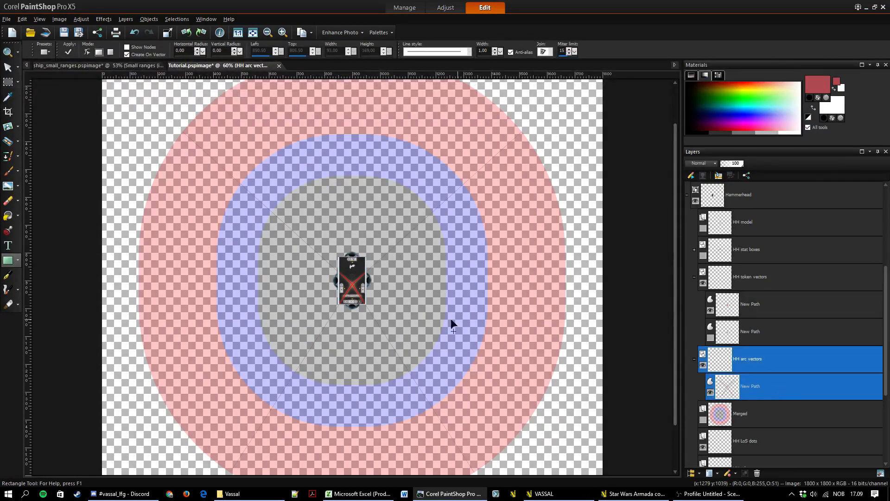
scroll(351, 305, "up", 5)
left_click(767, 299)
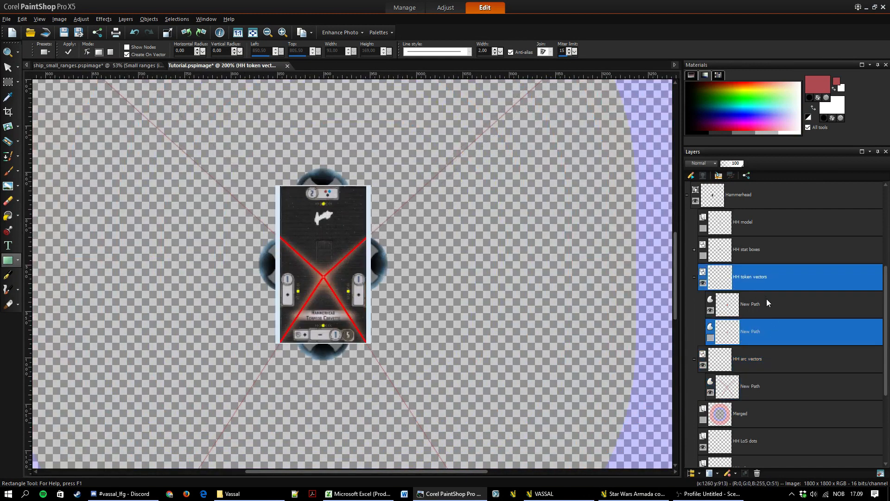
left_click(758, 331)
left_click(759, 387)
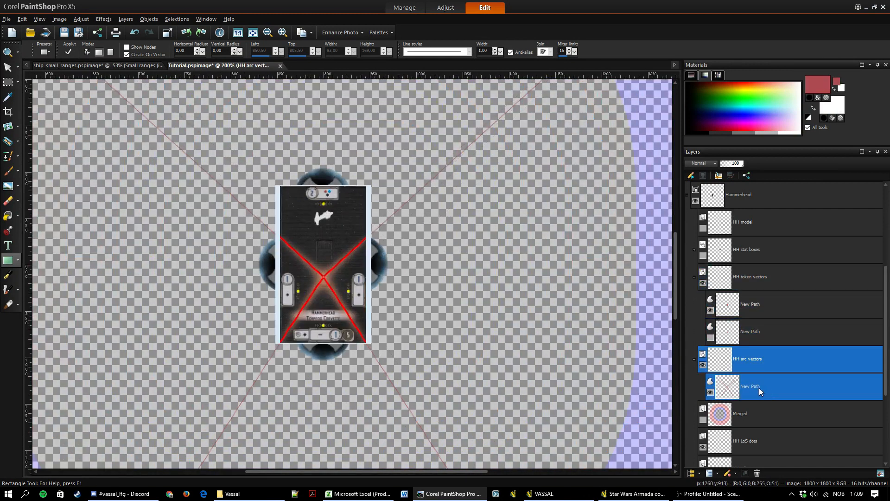
left_click(6, 277)
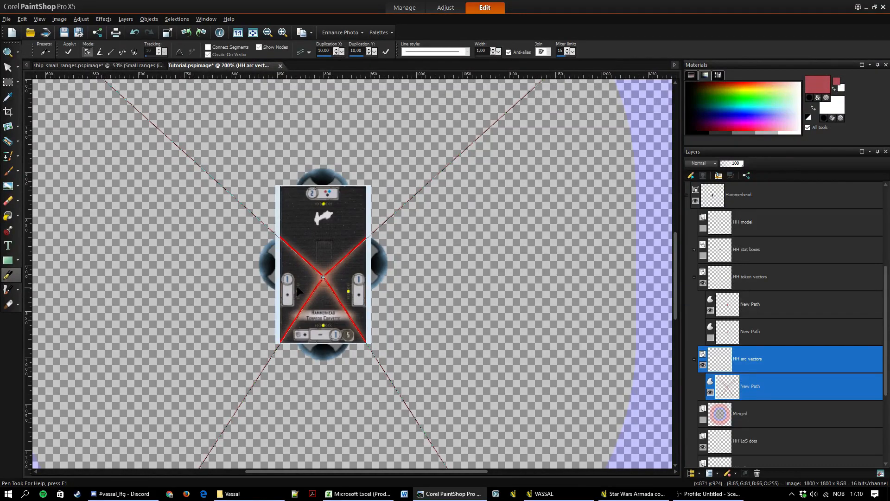
- Examine how the arc lines run from the token through the range bands to their outer ends, and view the whole image
scroll(301, 287, "up", 3)
scroll(351, 267, "down", 6)
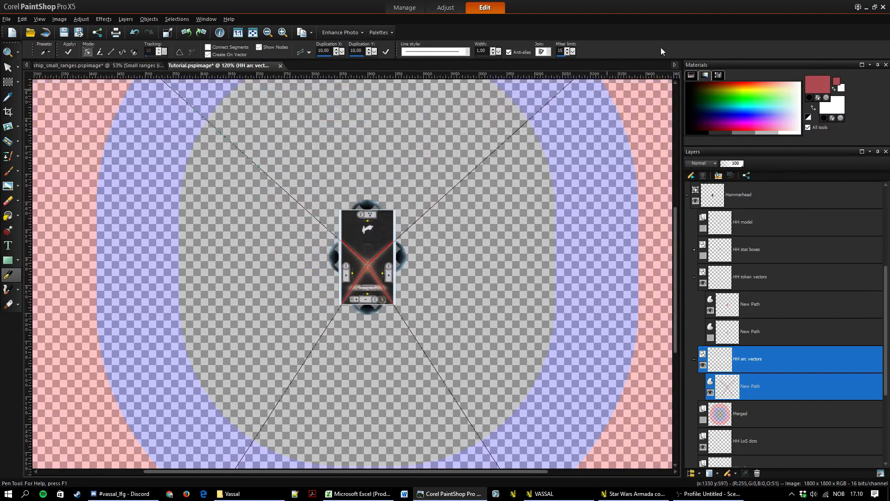
left_click_drag(675, 223, 677, 156)
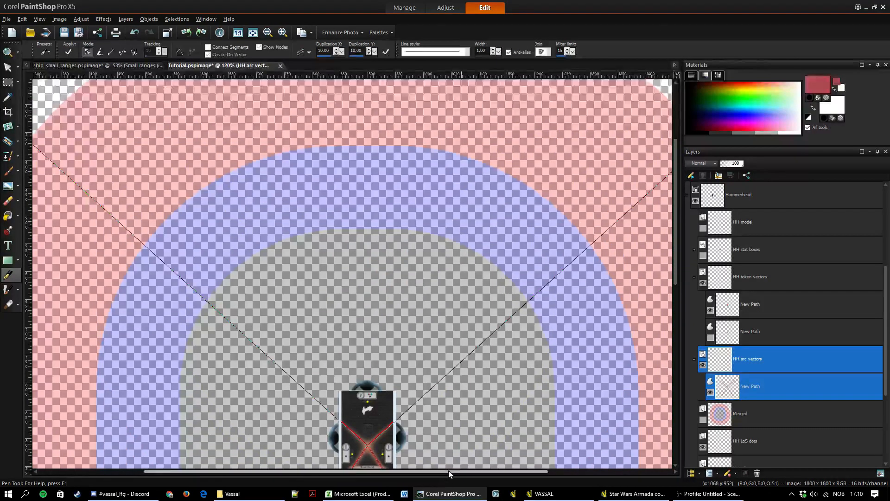
left_click_drag(449, 470, 512, 427)
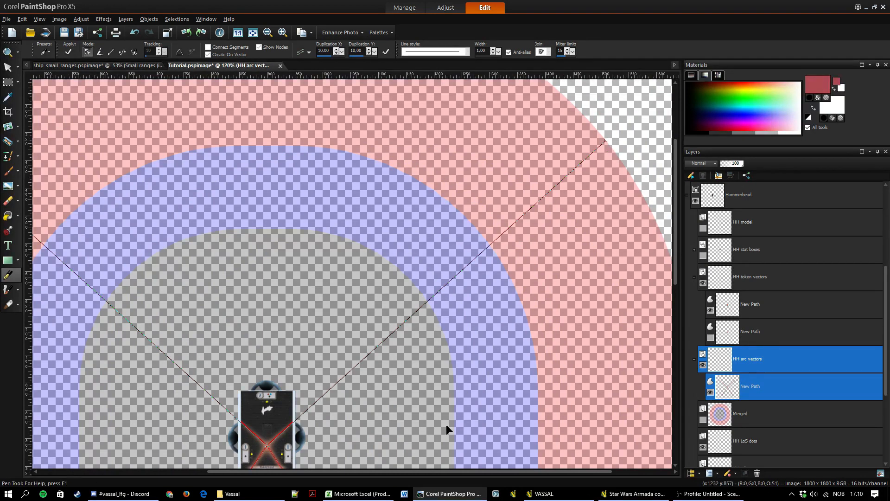
left_click_drag(396, 471, 224, 472)
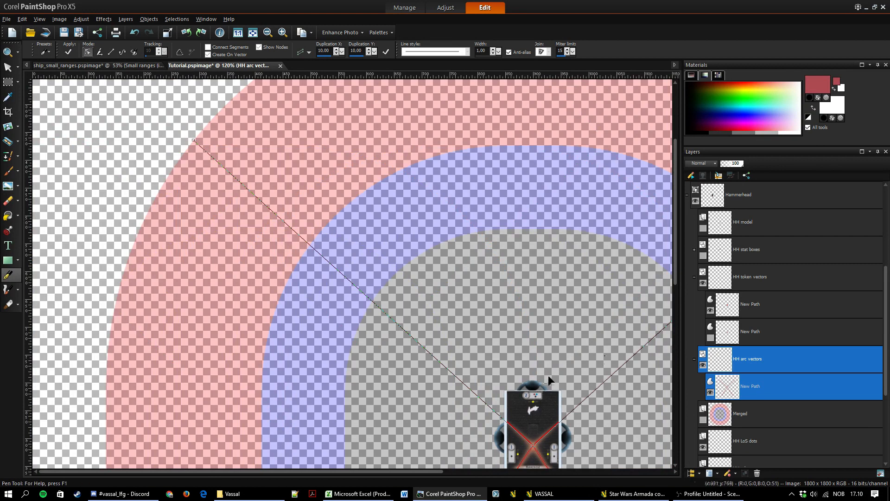
key("ctrl+w")
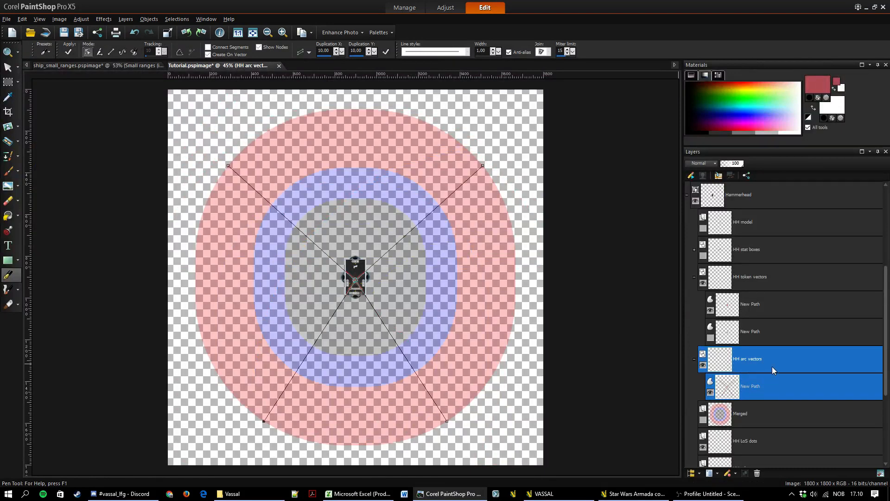
- Delete the visible red path from the HH token vectors layer, keeping the hidden path below it
left_click(747, 319)
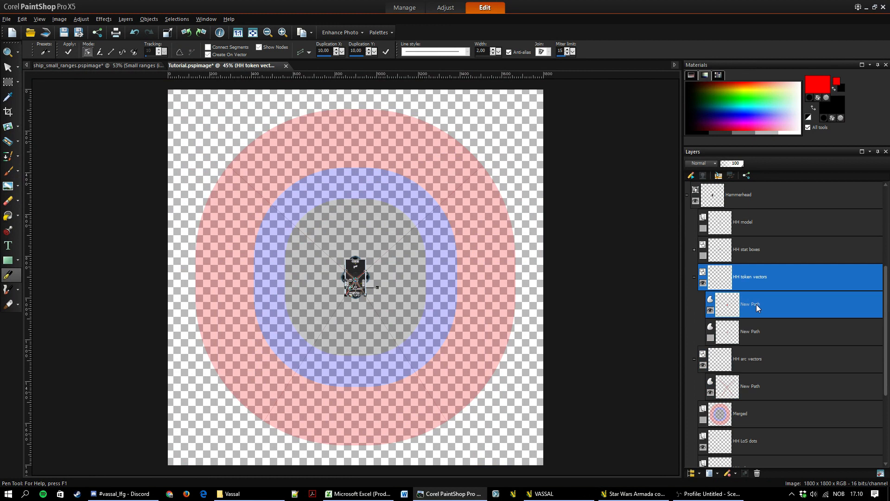
right_click(756, 304)
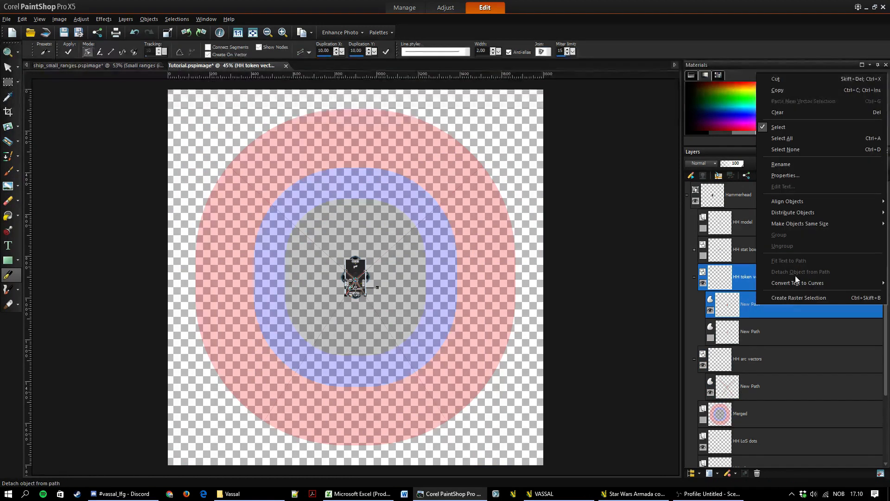
left_click(761, 379)
left_click(765, 304)
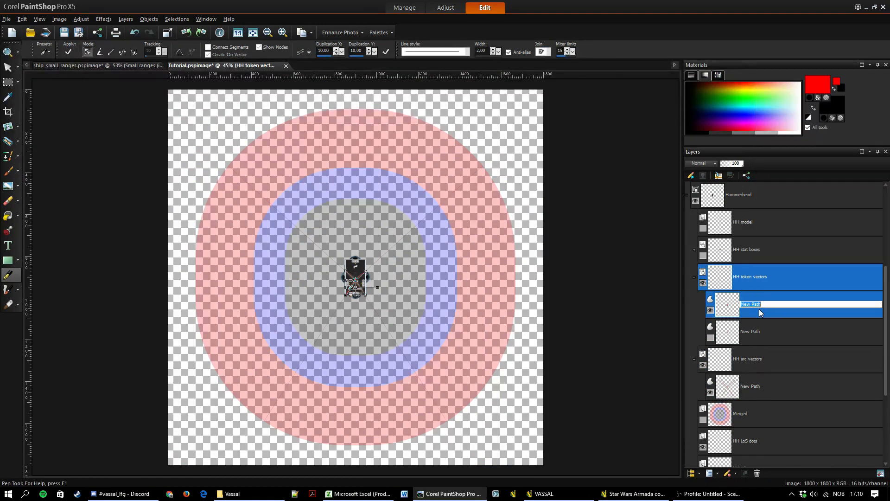
left_click(764, 335)
left_click(767, 302)
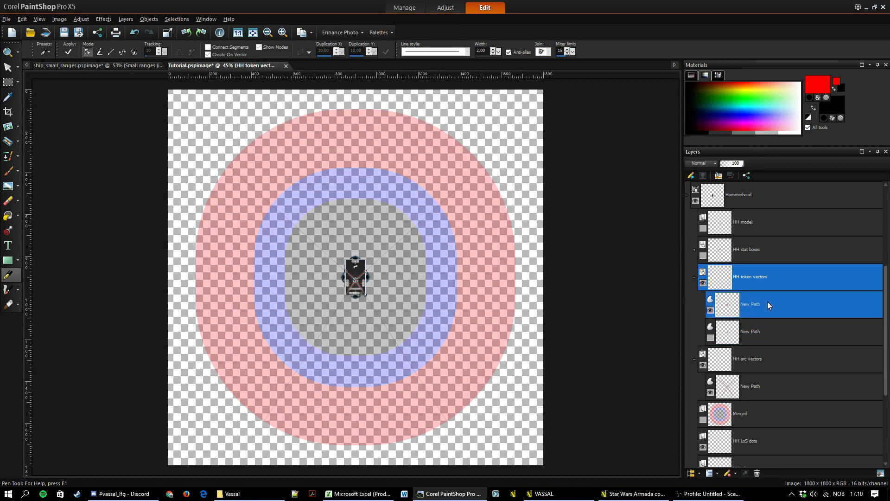
right_click(763, 298)
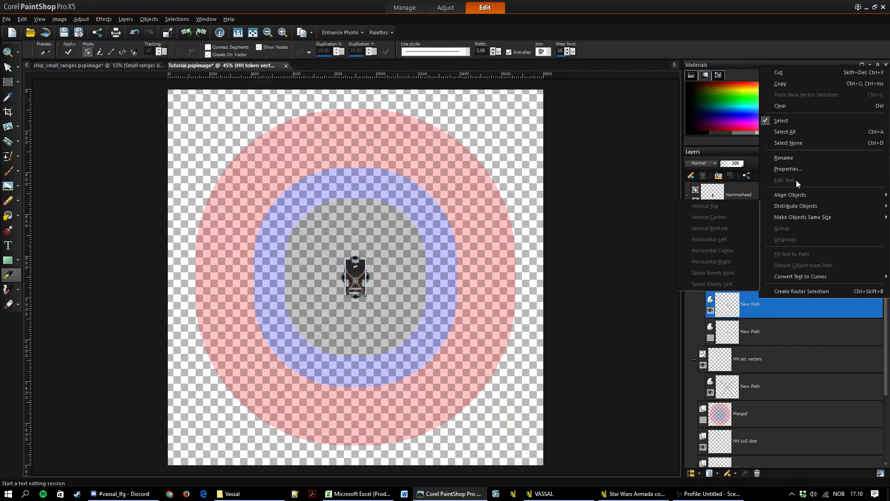
left_click(791, 340)
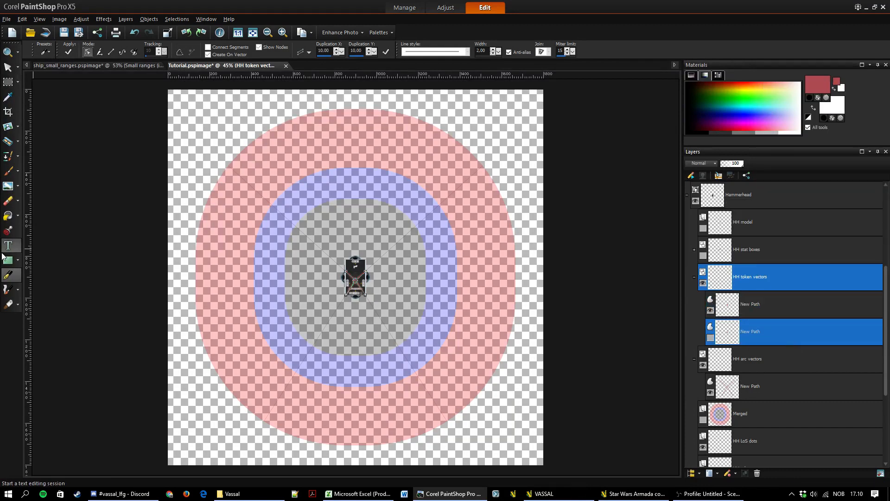
left_click(758, 313)
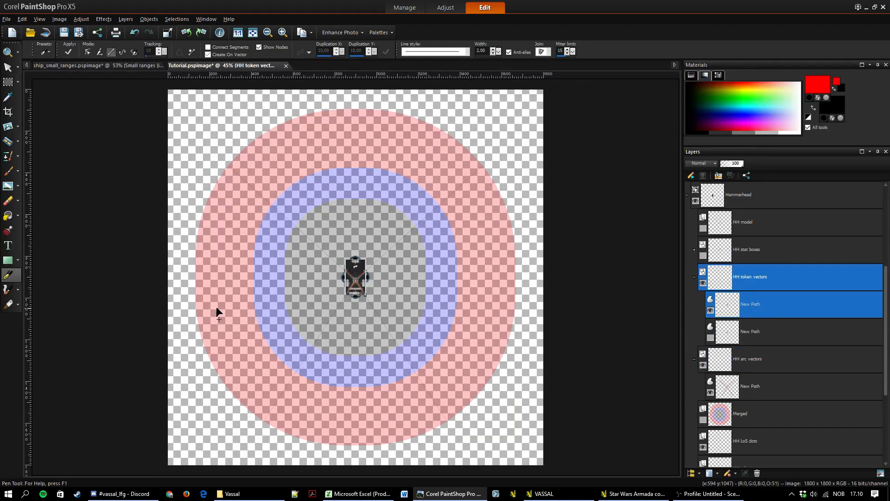
left_click(8, 67)
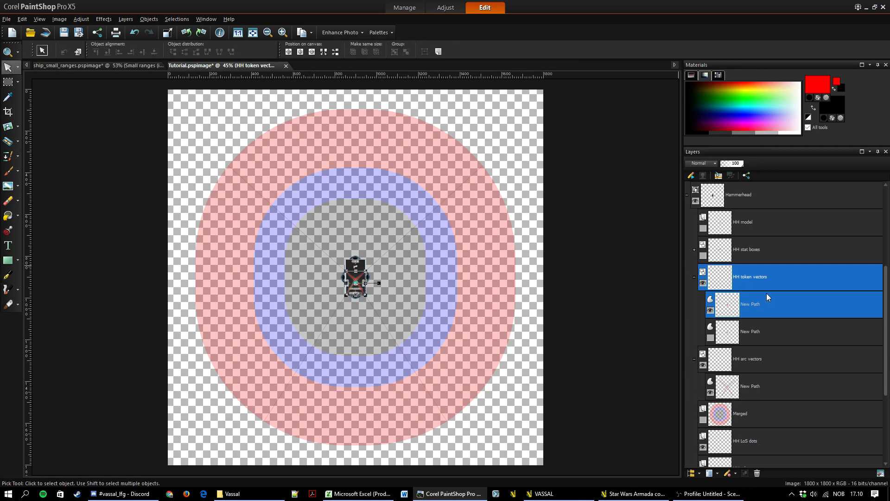
key("Delete")
left_click(761, 307)
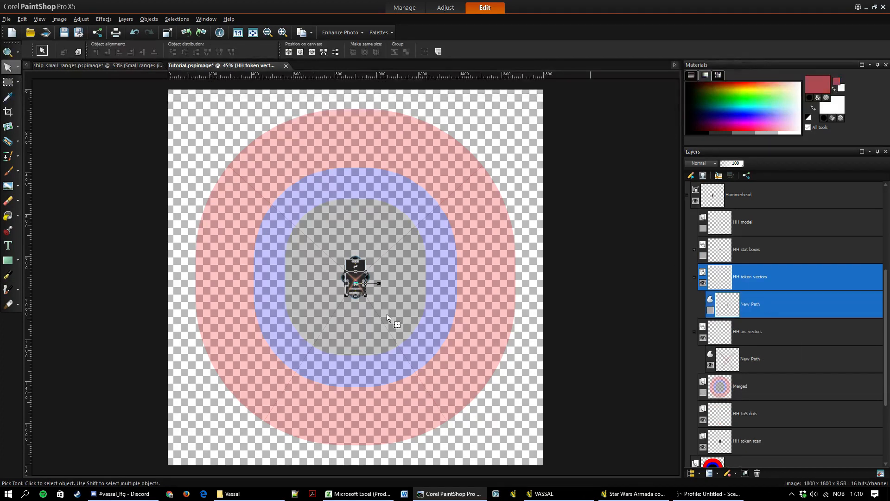
- Collapse the HH token vectors and HH arc vectors layers and show the HH stat boxes layer
scroll(350, 310, "up", 2)
scroll(349, 310, "up", 2)
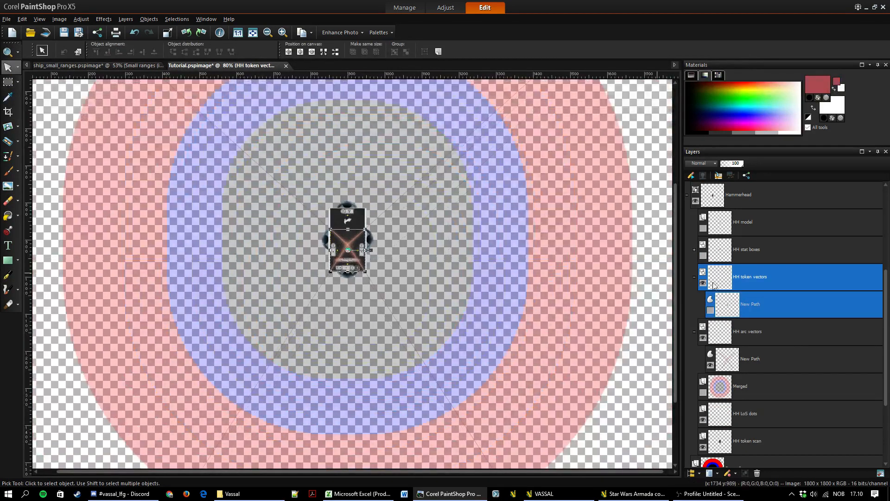
left_click(694, 276)
left_click(694, 304)
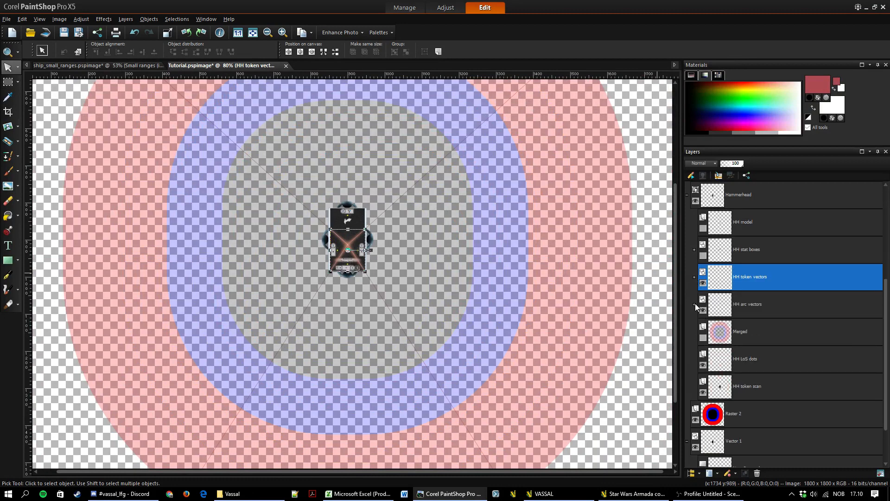
left_click(703, 255)
- Hide the HH token scan layer and show the HH model layer on the Hammerhead base
left_click(761, 222)
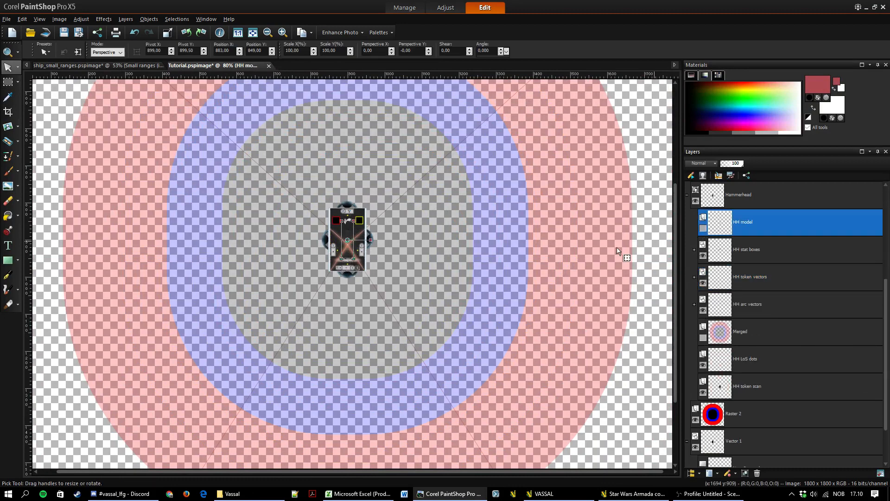
left_click(703, 393)
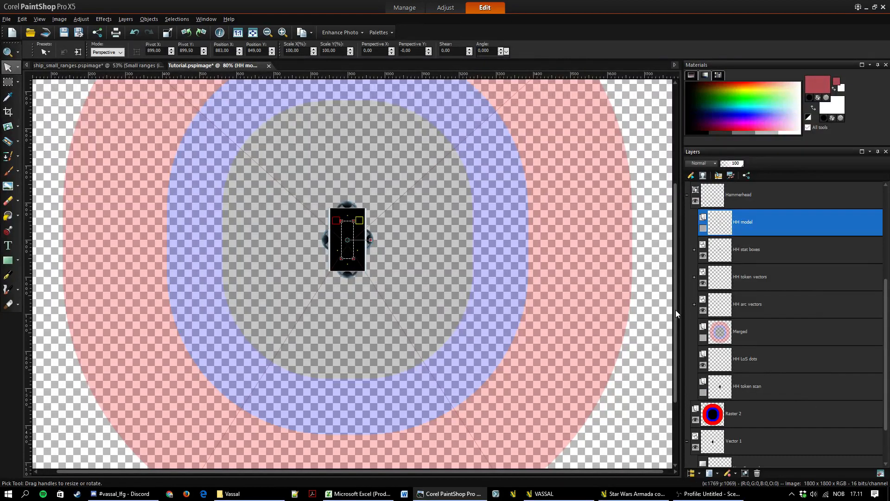
left_click(705, 228)
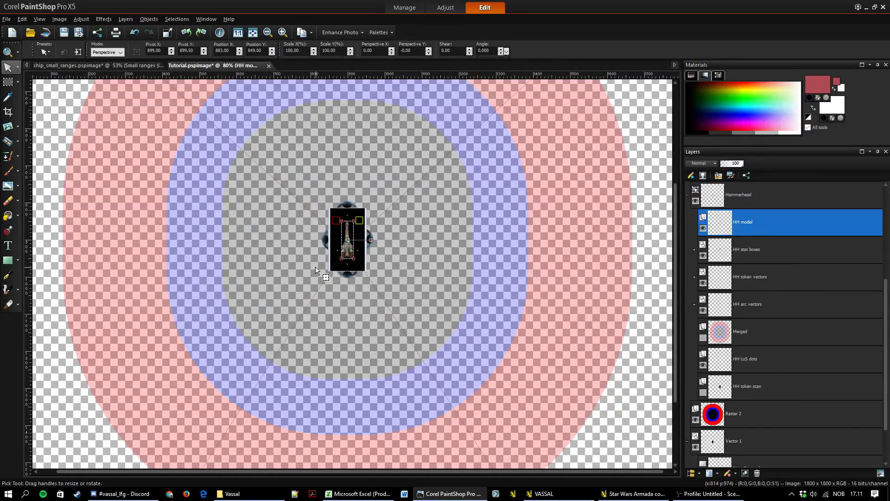
scroll(358, 247, "up", 3)
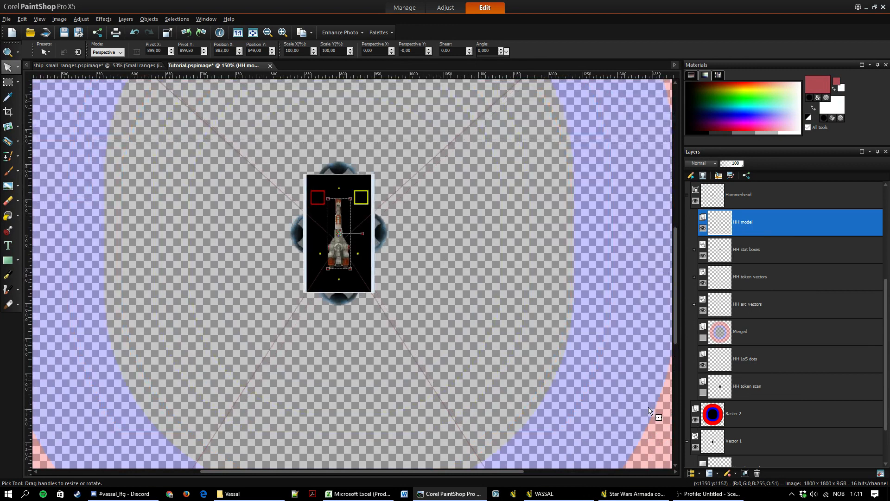
- Hide the Raster 2 range rings and the HH arc vectors layer so only the ship base remains visible
left_click(695, 420)
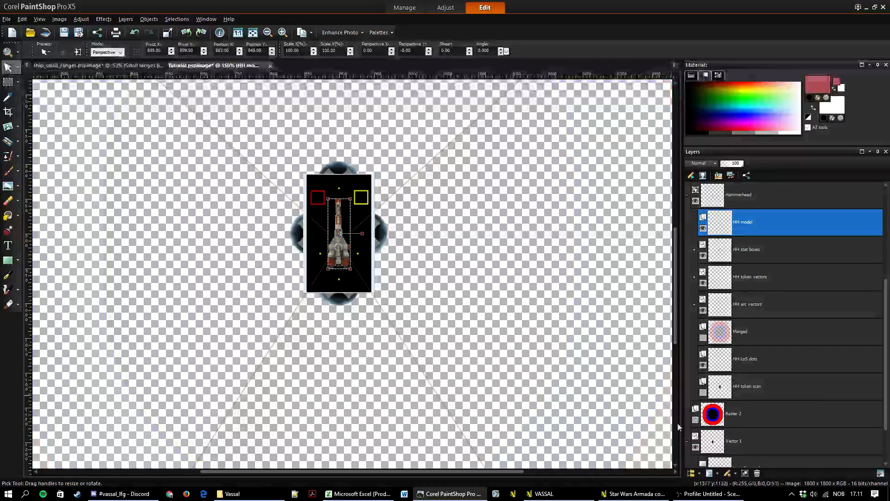
left_click(701, 309)
scroll(374, 278, "down", 4)
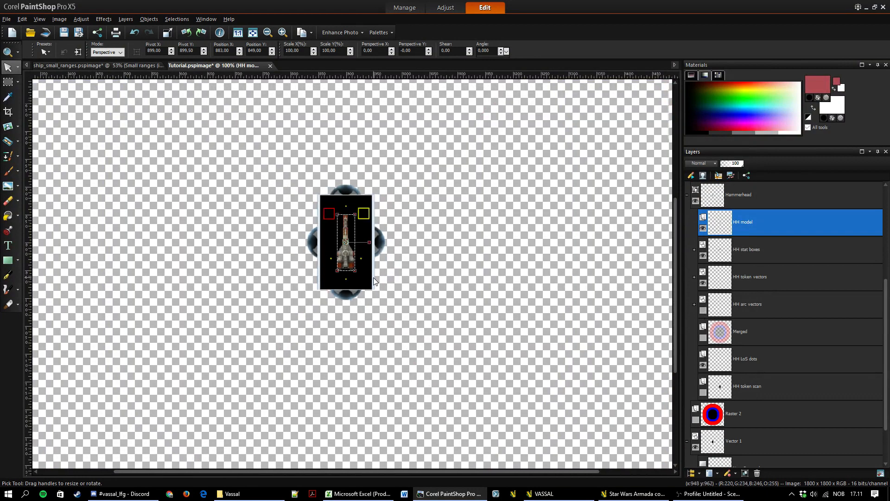
scroll(368, 274, "up", 3)
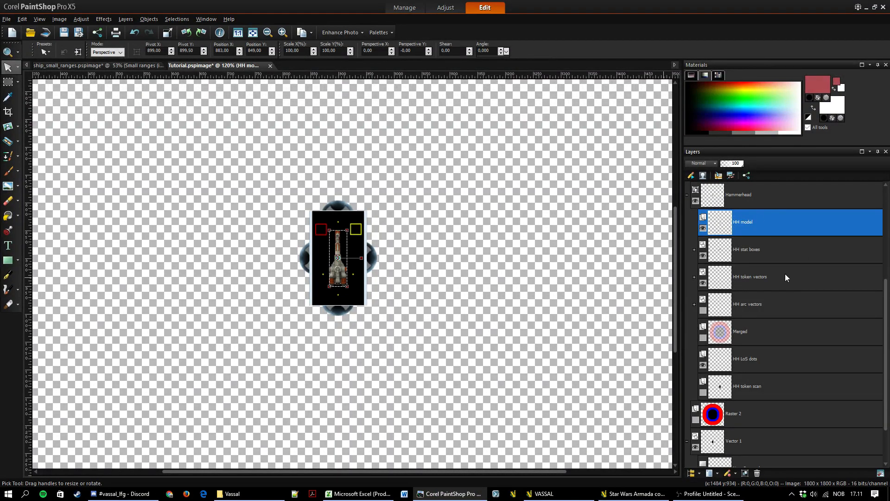
- Set the HH model layer's opacity to 50
double_click(775, 228)
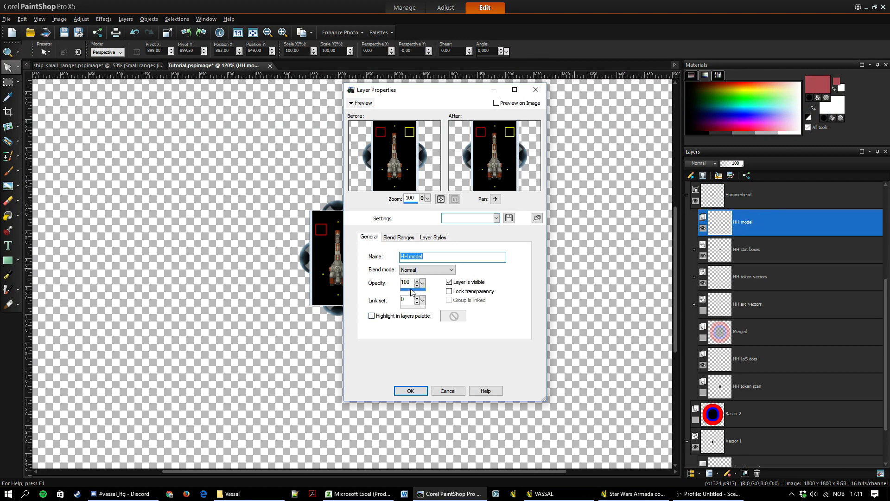
left_click_drag(412, 283, 401, 283)
type("50")
key("Return")
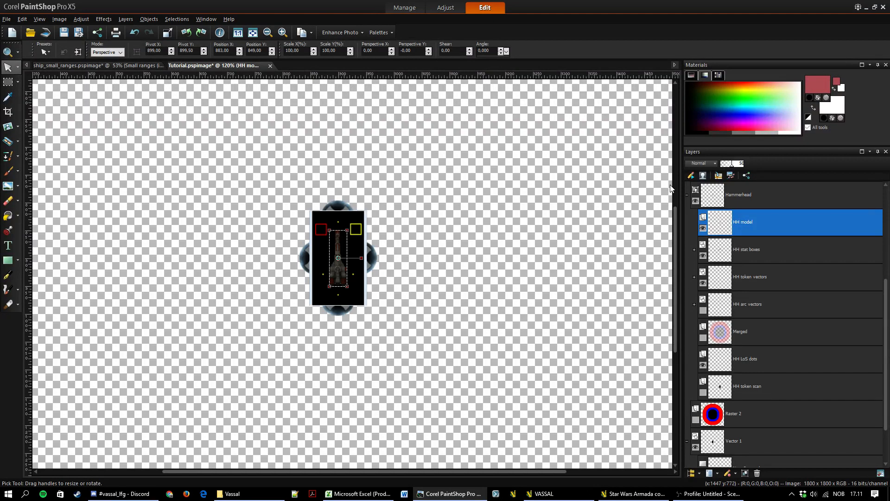
scroll(342, 256, "down", 3)
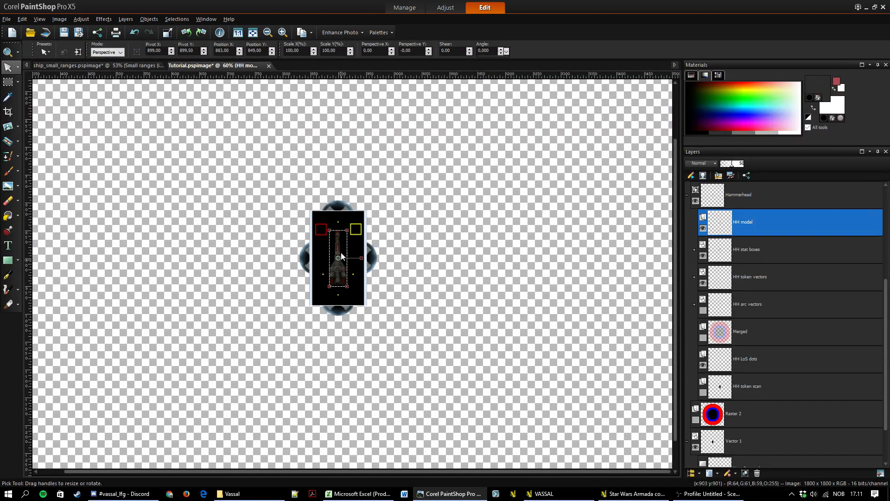
scroll(390, 279, "down", 3)
scroll(369, 308, "up", 1)
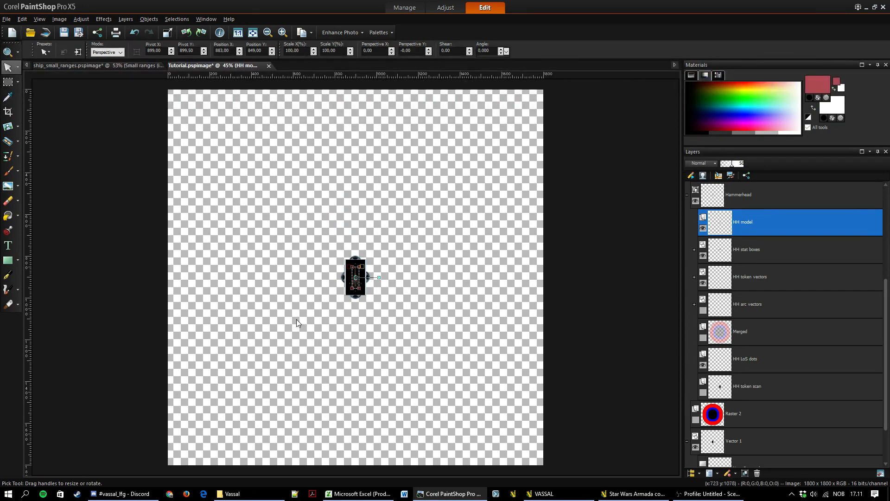
left_click(81, 19)
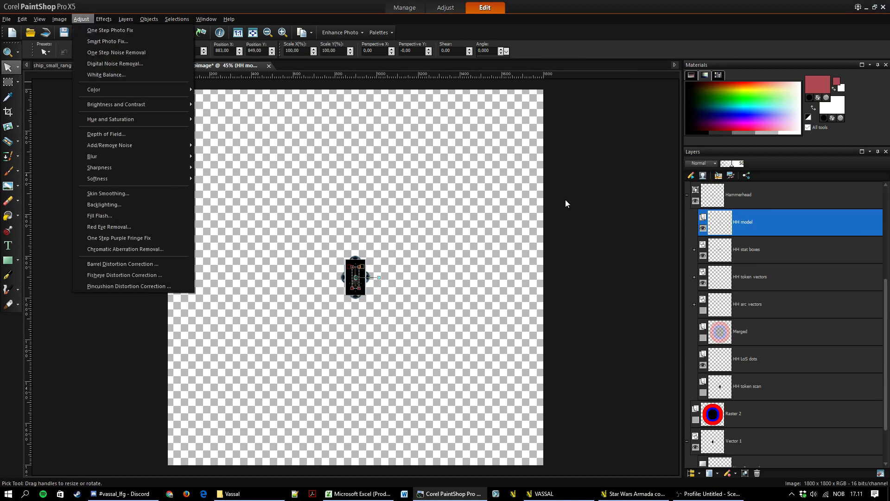
left_click(774, 282)
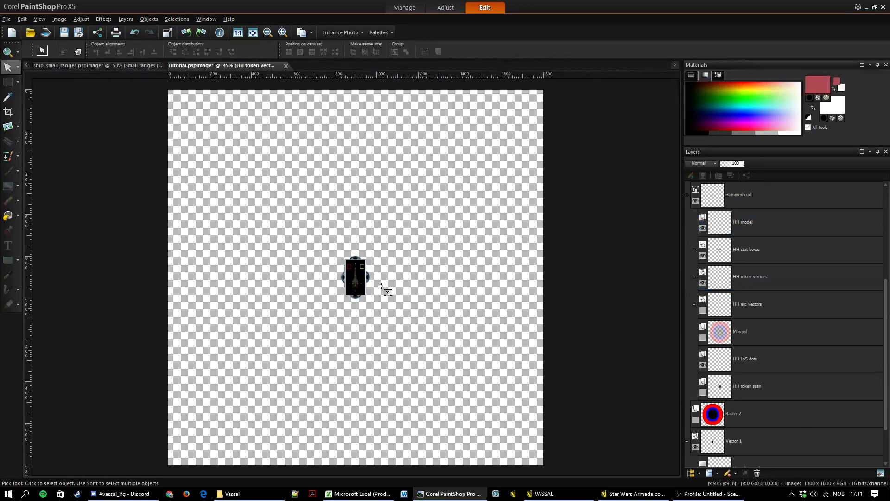
scroll(384, 291, "up", 3)
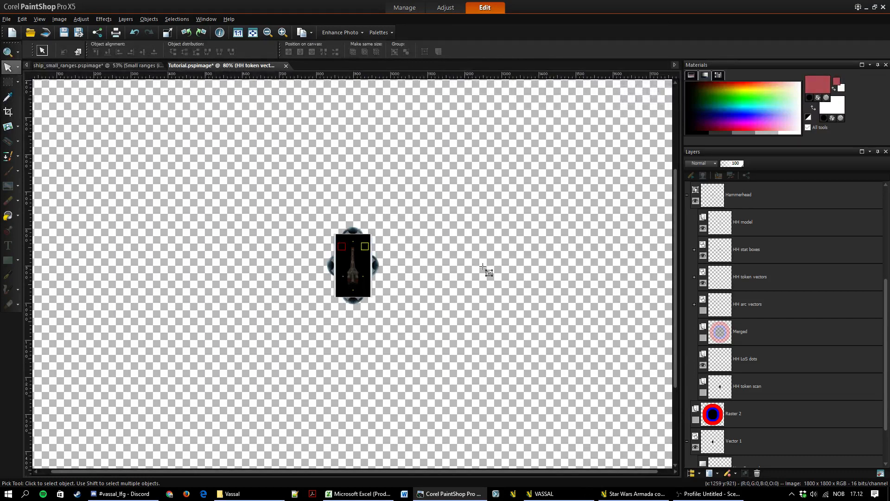
mouse_move(675, 368)
left_mouse_down()
mouse_move(680, 357)
mouse_move(678, 366)
left_mouse_up()
scroll(458, 264, "down", 3)
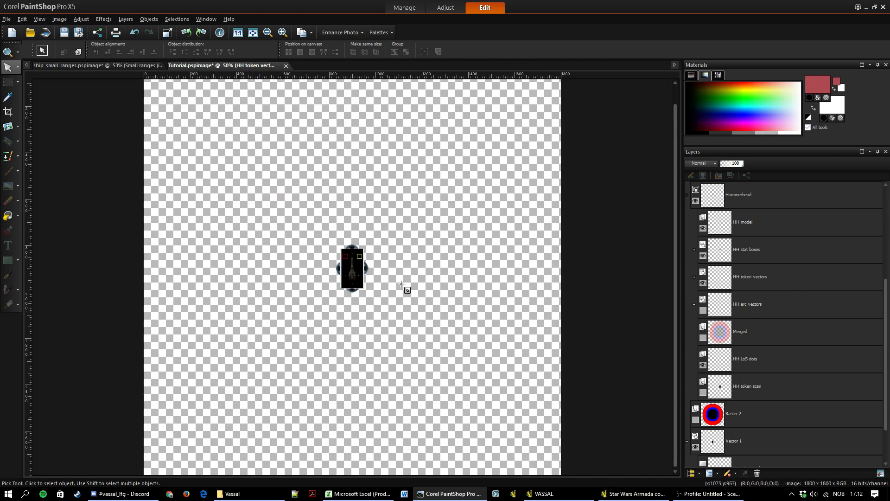
scroll(454, 295, "up", 1)
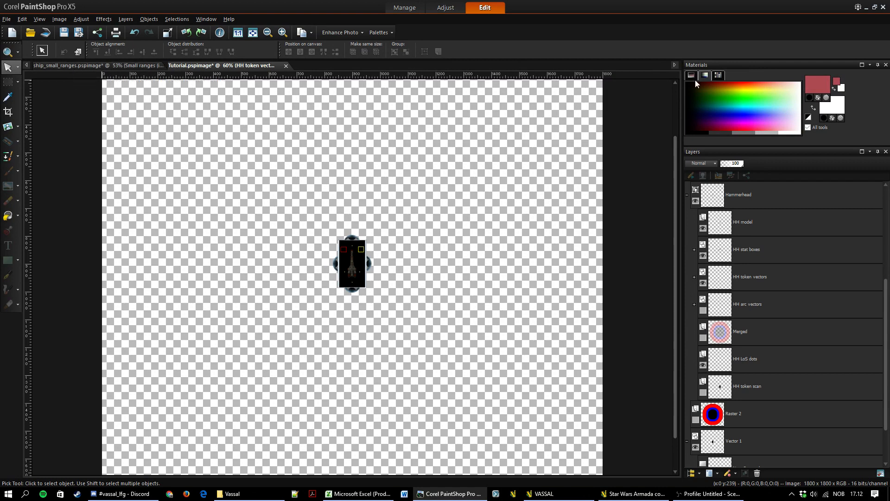
scroll(886, 308, "down", 2)
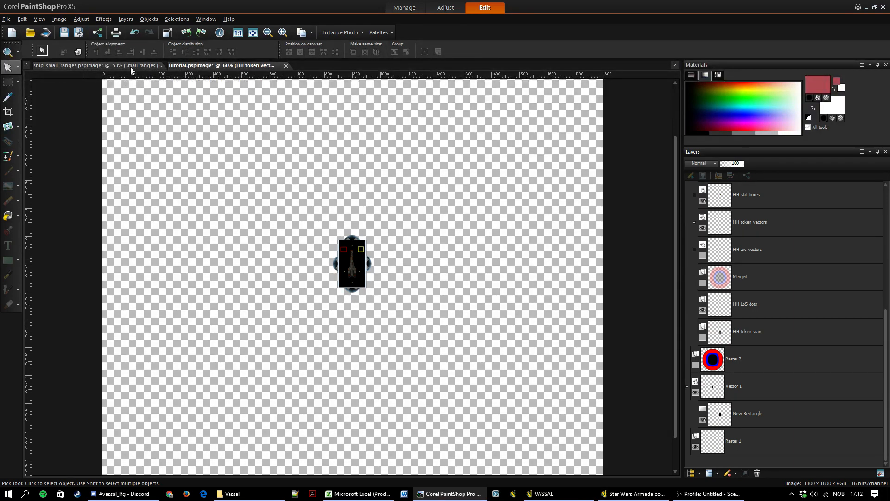
- Examine the small arcs layer groups in ship_small_ranges.pspimage and return to the Tutorial image
left_click(130, 67)
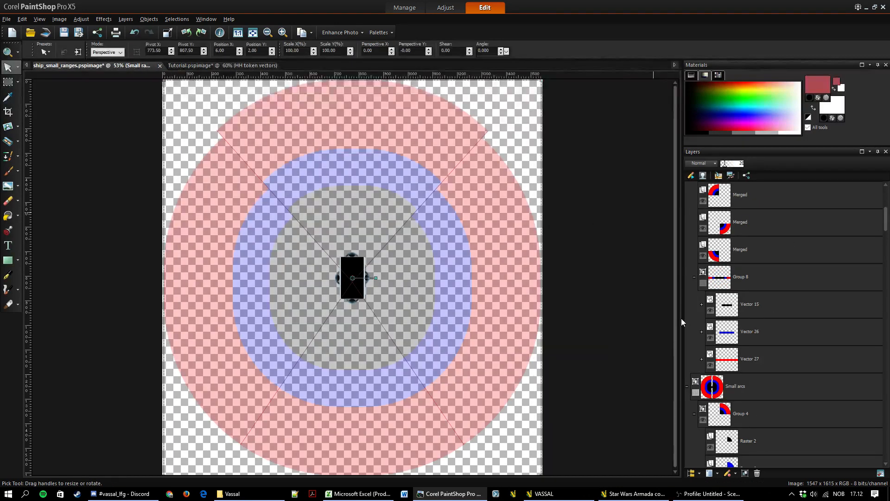
scroll(751, 322, "down", 1)
scroll(750, 321, "down", 10)
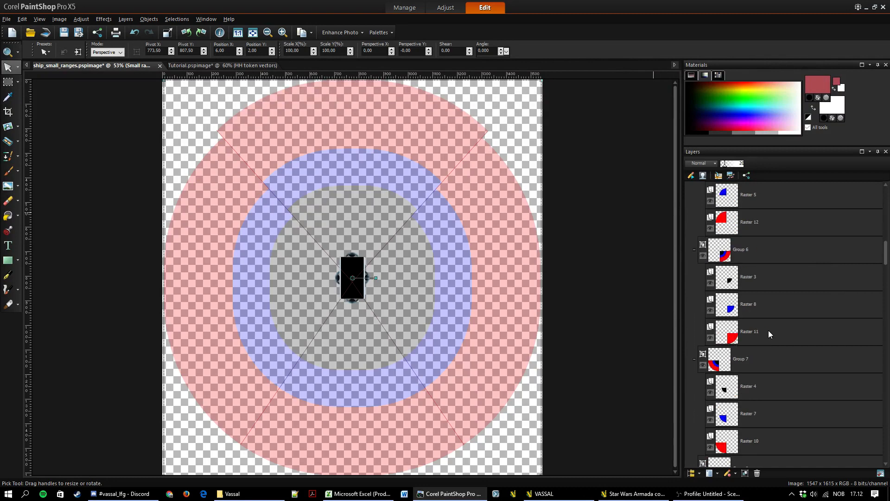
scroll(811, 389, "down", 1)
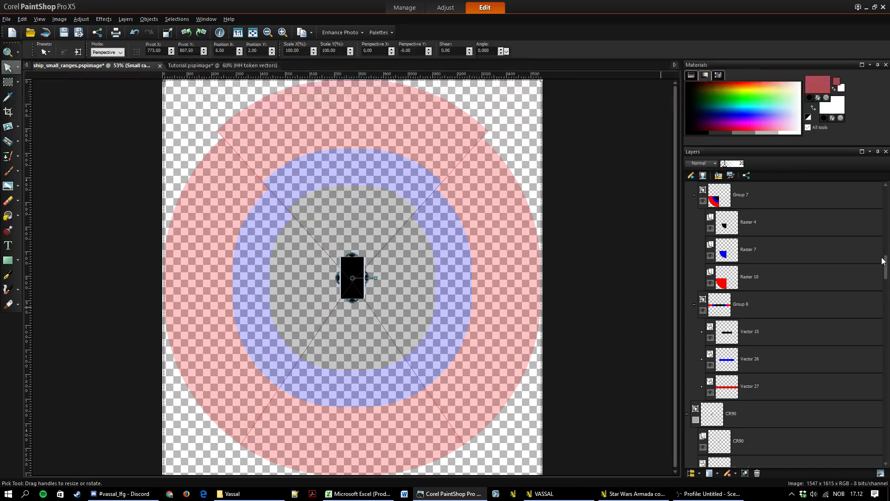
left_click(197, 66)
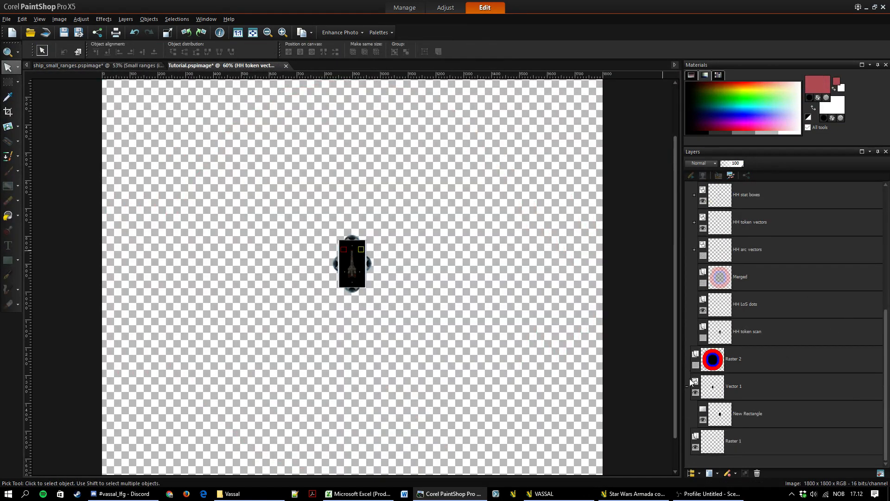
- Expand the HH token vectors layer in the Hammerhead group to reveal its remaining path
scroll(691, 312, "up", 1)
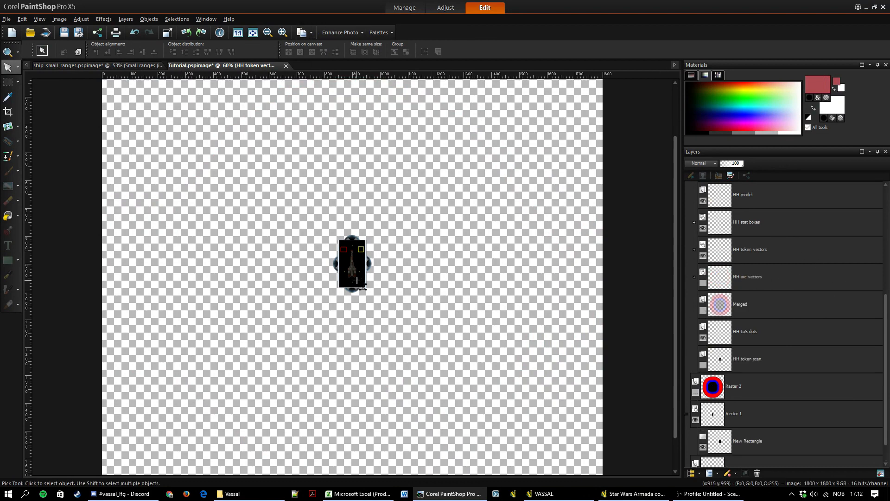
scroll(713, 287, "up", 1)
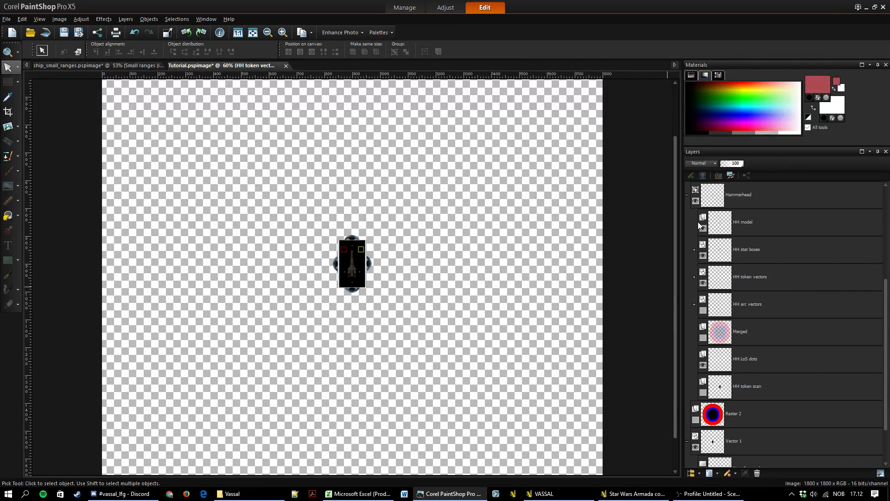
left_click(703, 283)
left_click(695, 276)
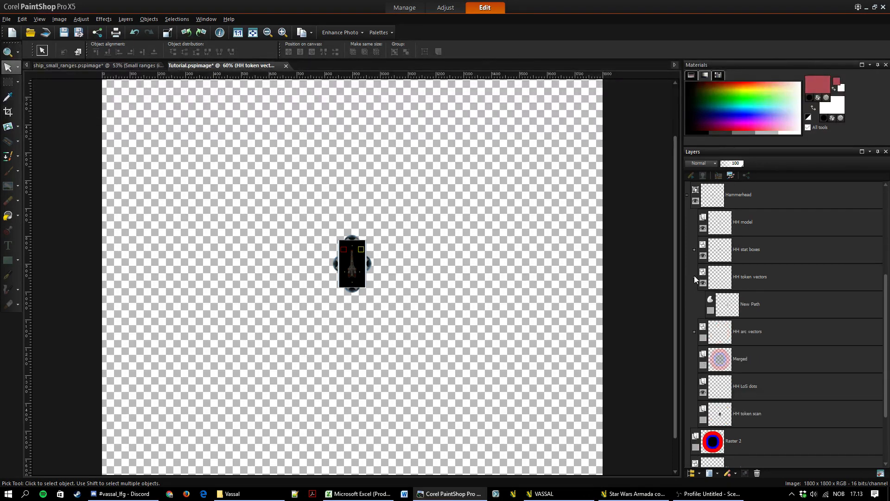
- Make the New Path in the HH token vectors layer visible and inspect its arc lines on the ship base up close
left_click(711, 310)
scroll(351, 274, "up", 3)
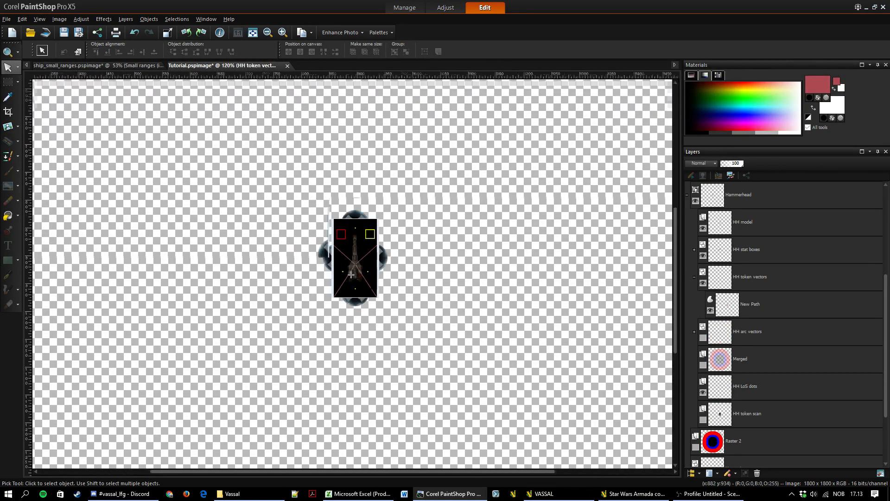
scroll(571, 271, "up", 1)
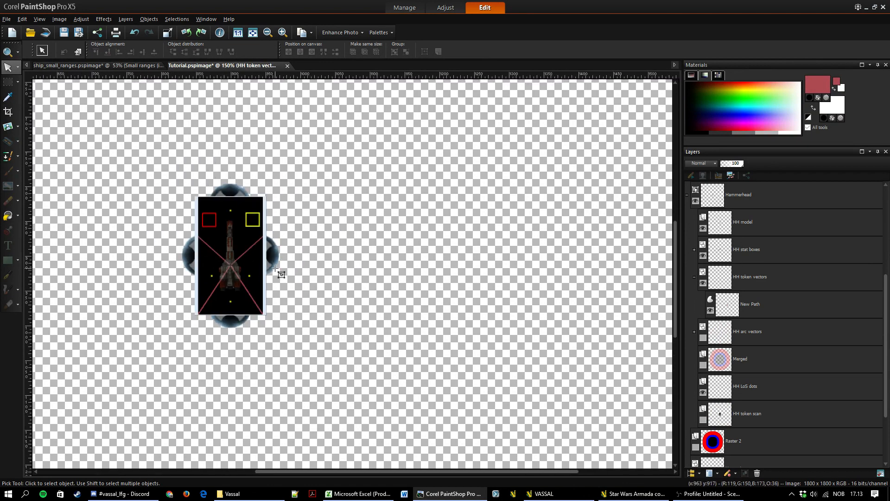
scroll(275, 269, "down", 1)
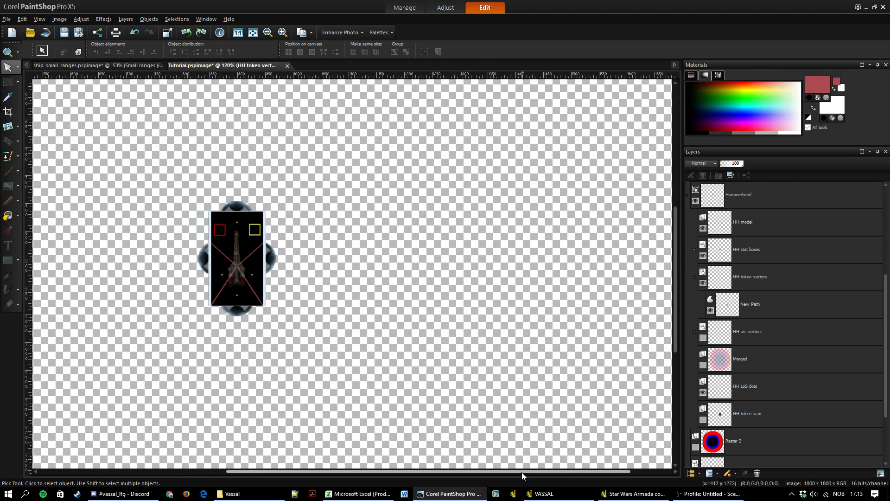
left_click_drag(523, 475, 443, 475)
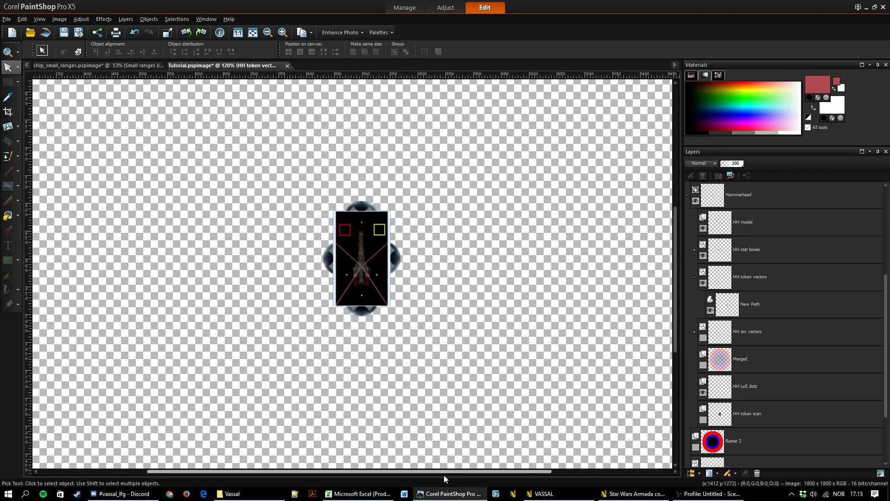
- Toggle the Raster 2 range rings on and off again, and show the Hammerhead group's Merged range layer instead
left_click(694, 447)
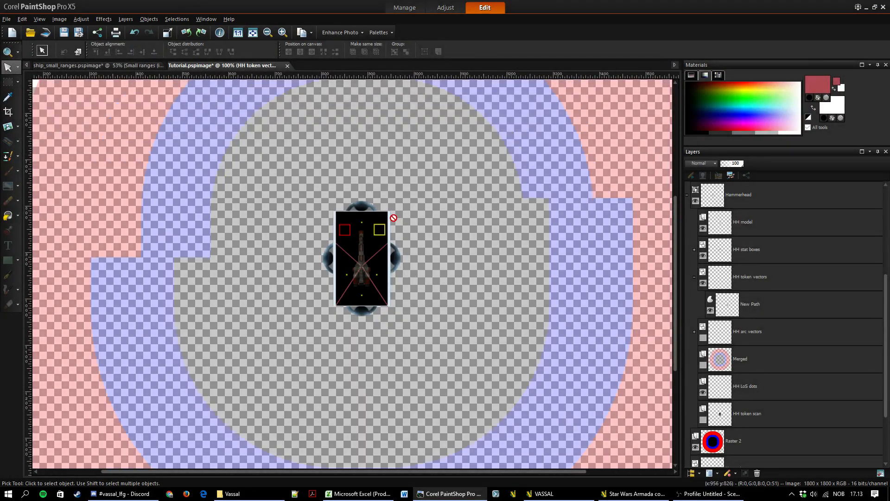
scroll(338, 225, "down", 3)
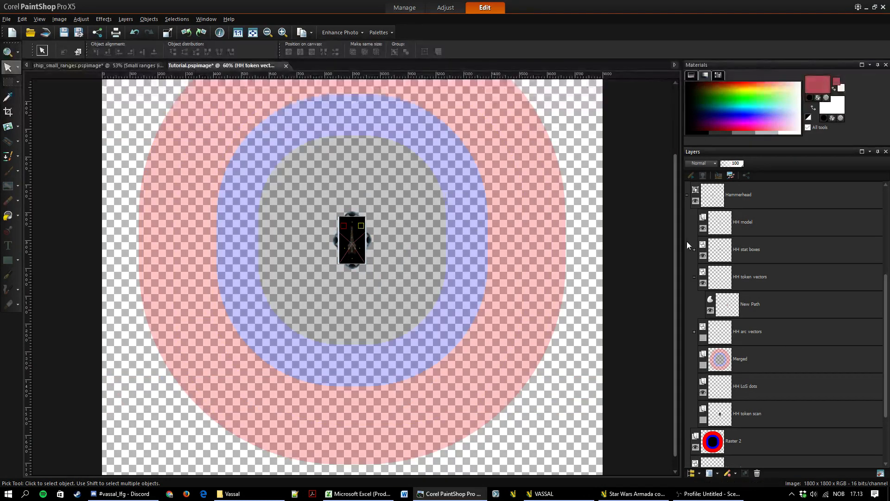
left_click(695, 445)
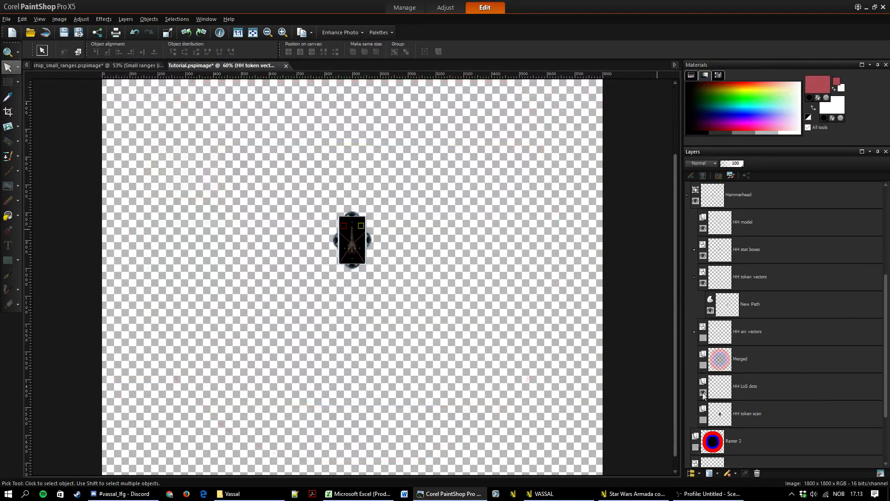
left_click(703, 365)
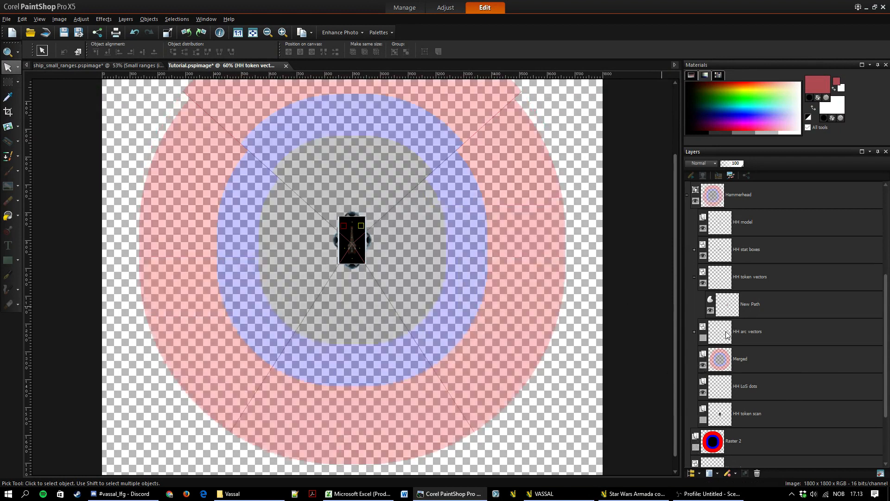
- Examine the Hammerhead token and its surrounding range rings at several zoom levels
left_click_drag(675, 303, 675, 239)
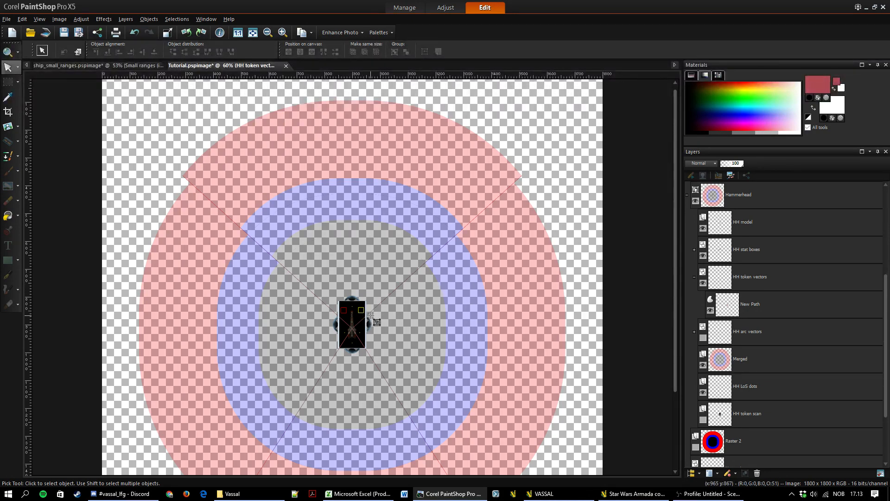
scroll(365, 318, "up", 3)
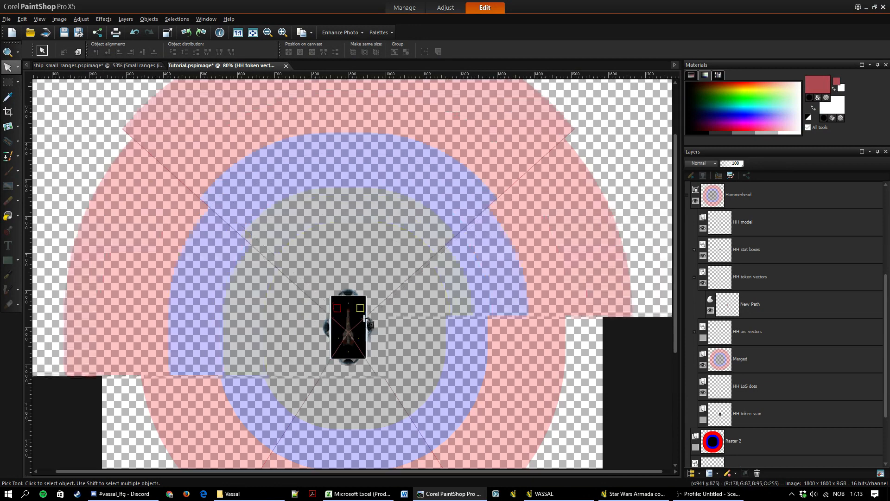
scroll(368, 321, "down", 1)
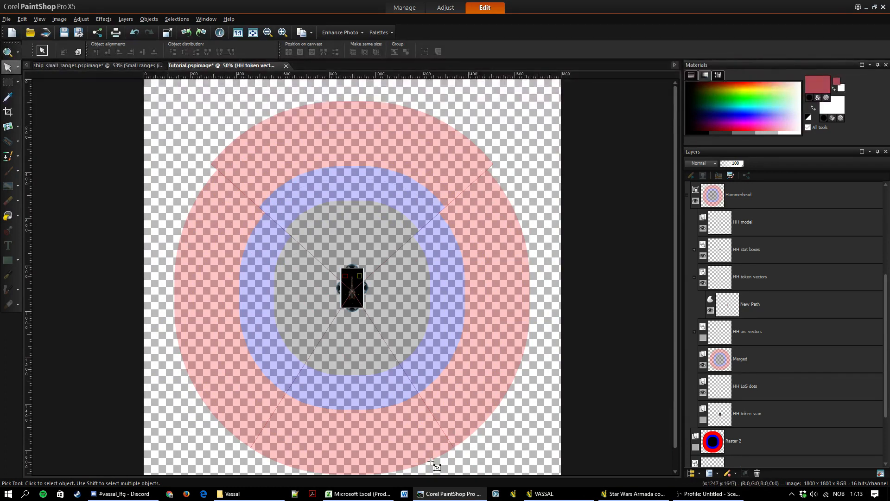
scroll(413, 355, "up", 4)
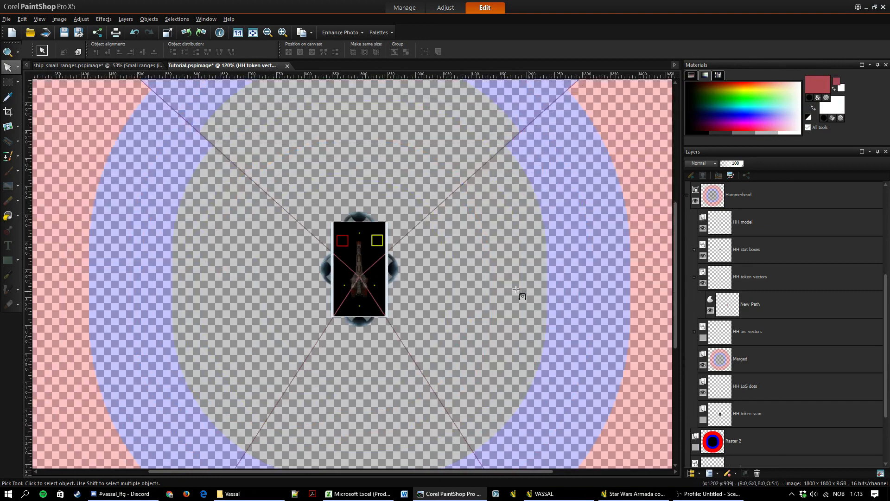
scroll(531, 321, "down", 2)
scroll(531, 321, "down", 2)
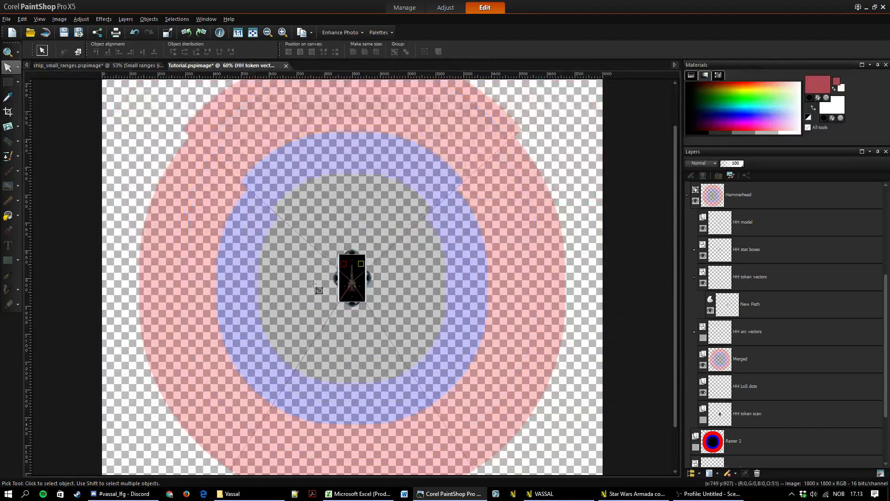
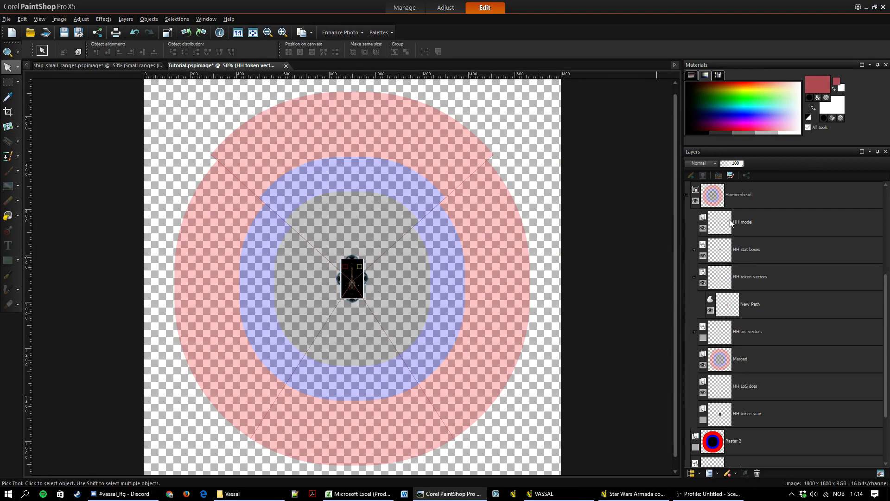
- Hide the Merged, HH LoS dots, HH model, HH stat boxes and HH token vectors layers, and show HH arc vectors
left_click(703, 366)
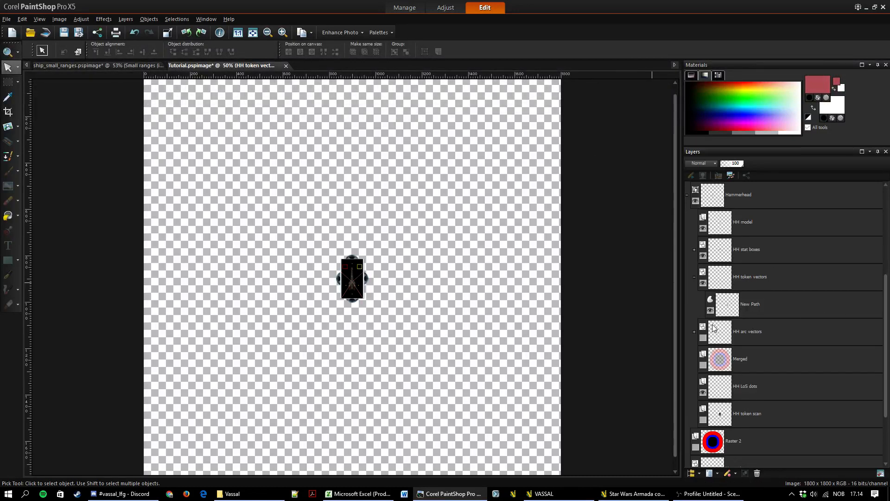
left_click(703, 338)
left_click(703, 227)
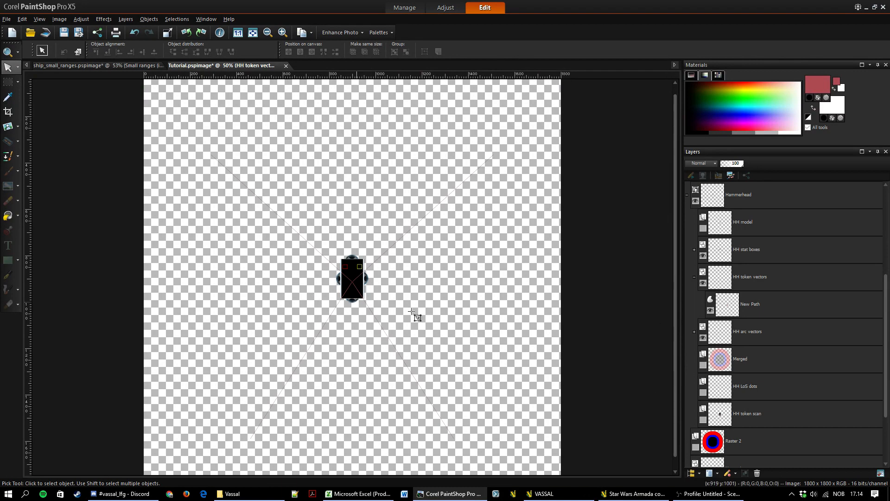
left_click(703, 283)
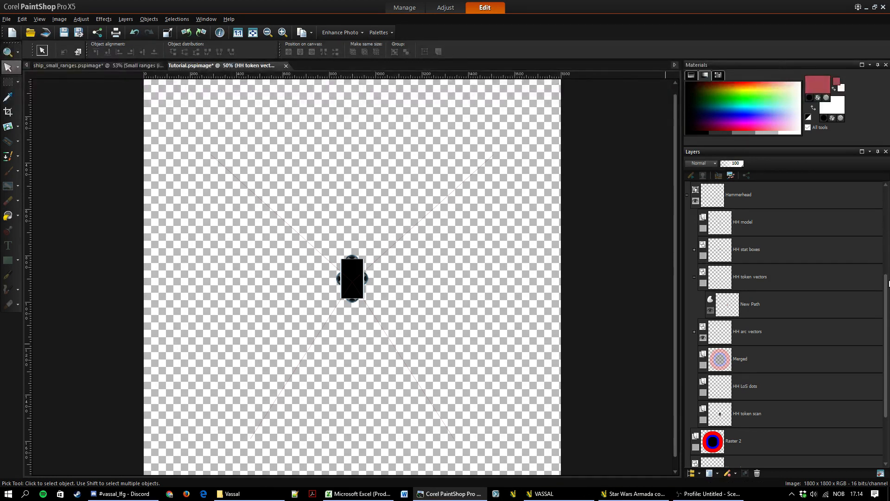
- Hide the Rails layer and the Small shields layer group
left_click_drag(887, 287, 887, 200)
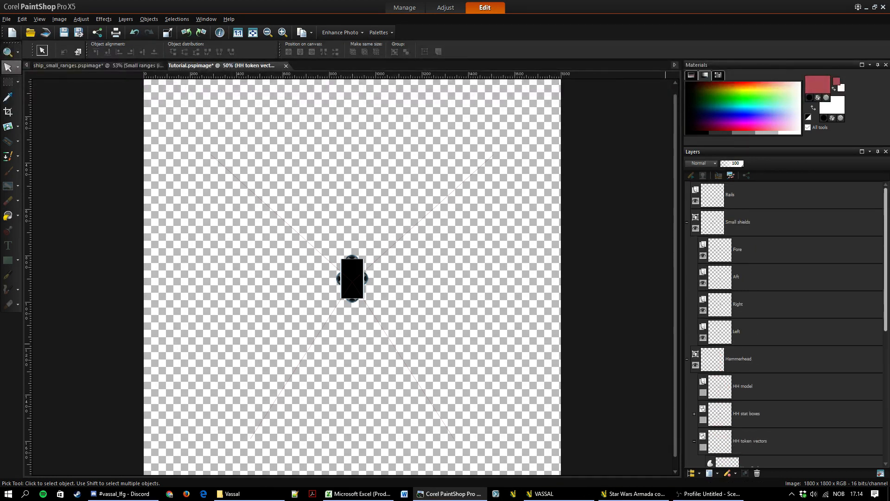
left_click(696, 202)
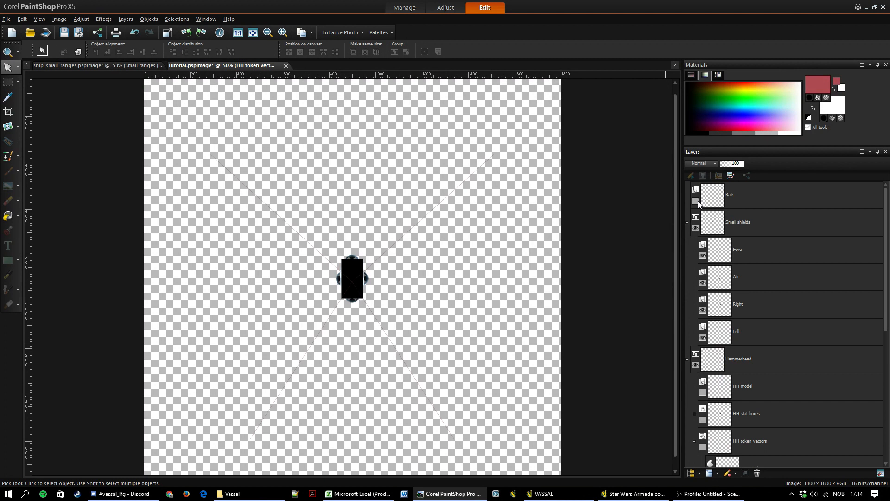
left_click(696, 229)
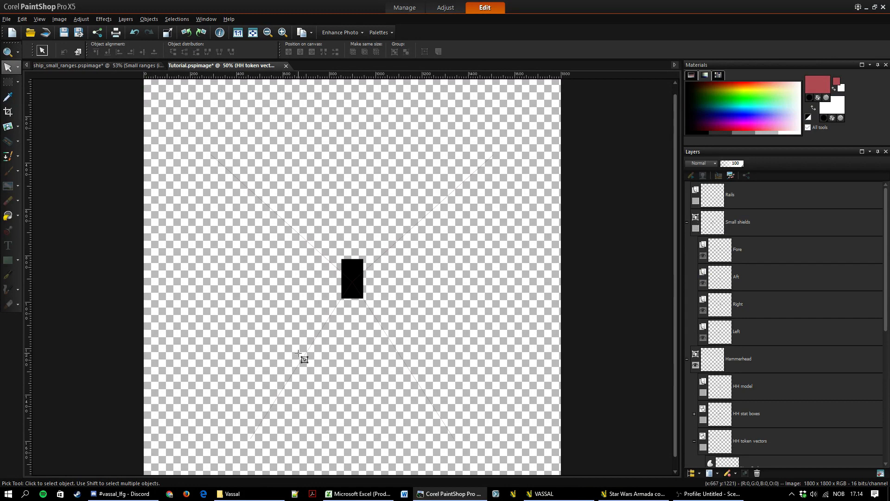
scroll(323, 327, "up", 1)
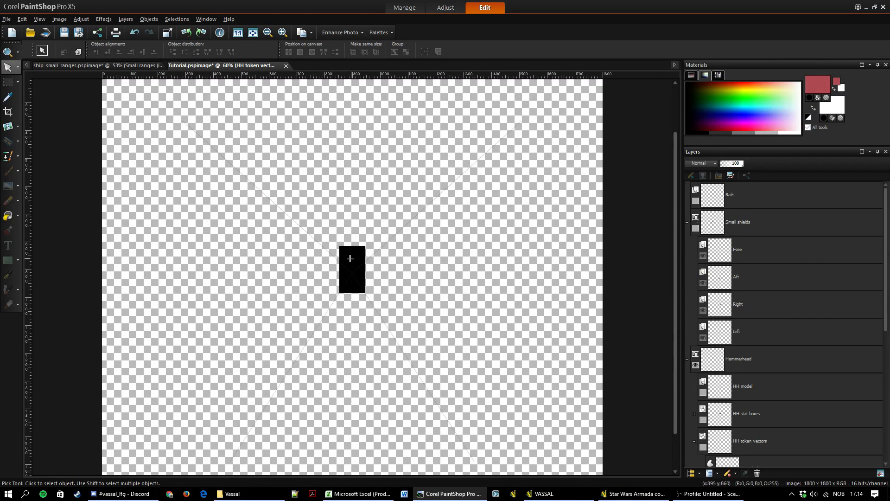
scroll(342, 257, "down", 2)
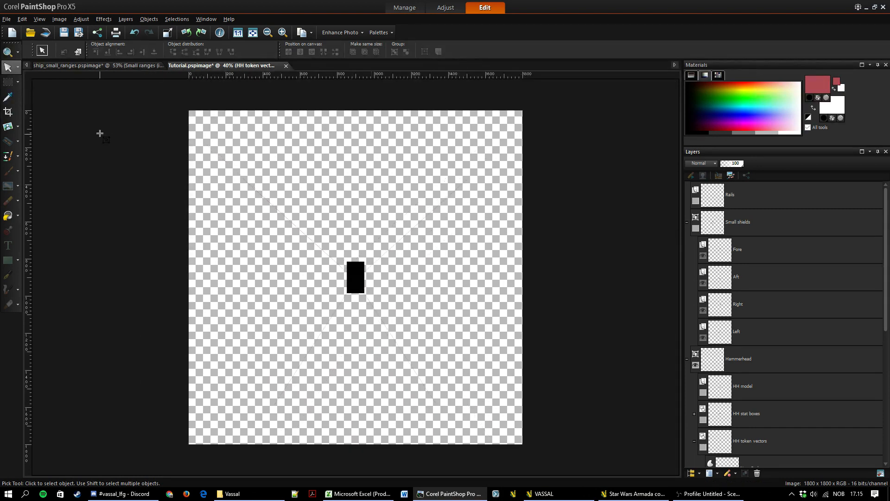
- Switch to the ship_small_ranges.pspimage image and select its Small arcs layer group
left_click(57, 66)
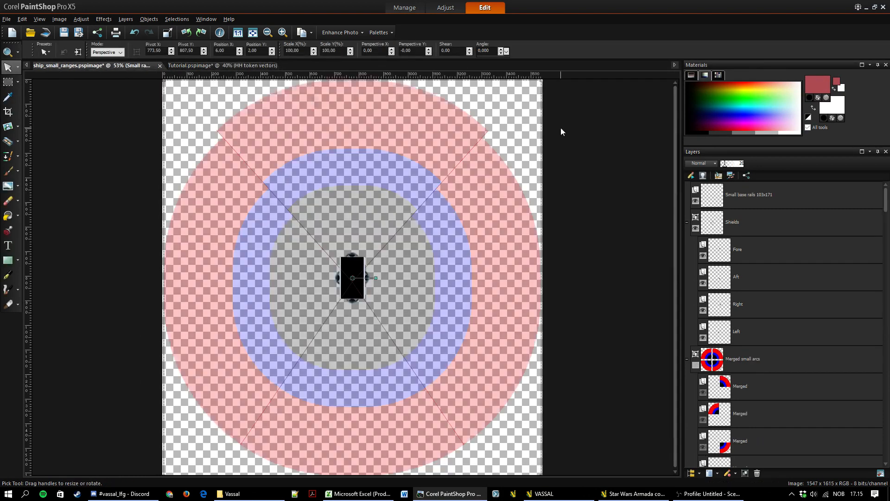
scroll(807, 348, "down", 5)
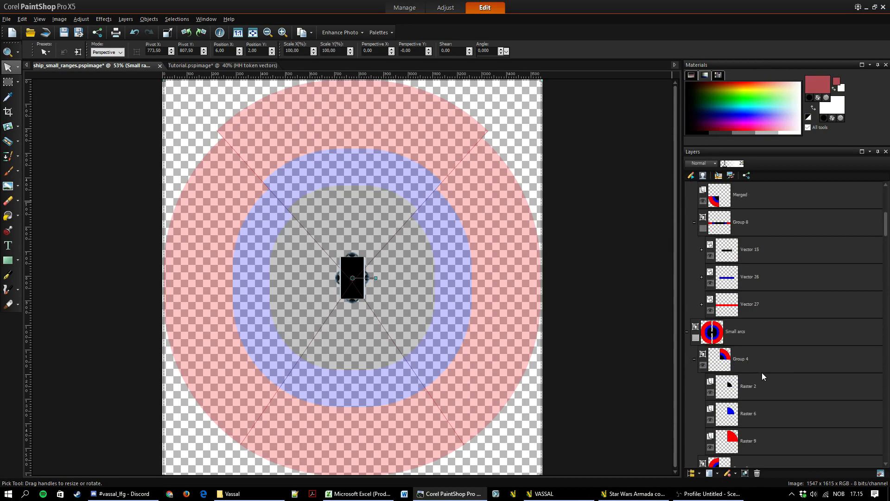
scroll(762, 372, "down", 3)
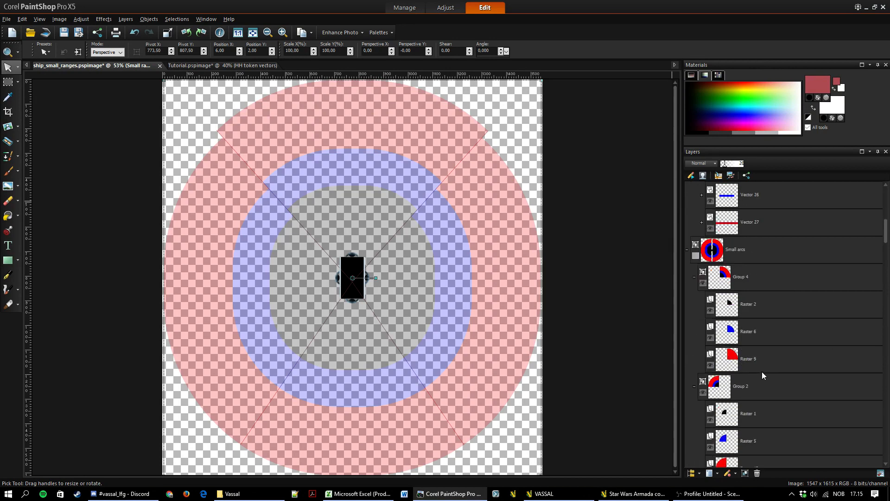
left_click(778, 257)
scroll(822, 308, "down", 3)
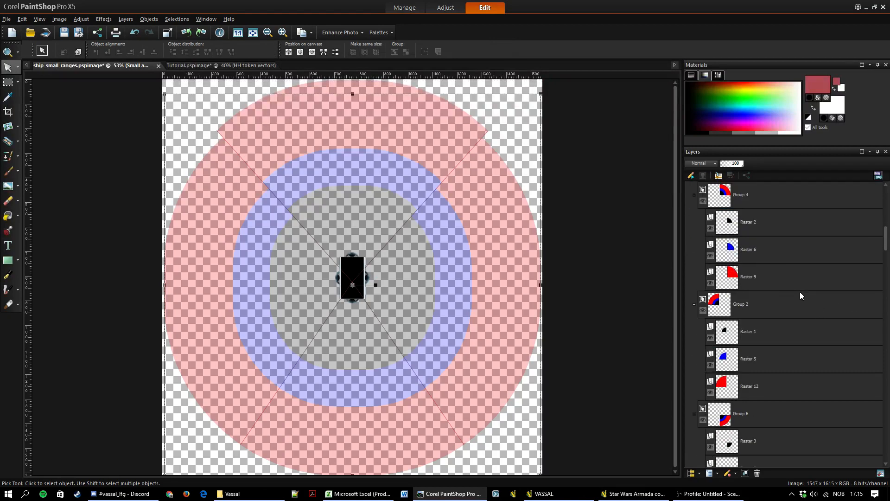
scroll(800, 291, "up", 1)
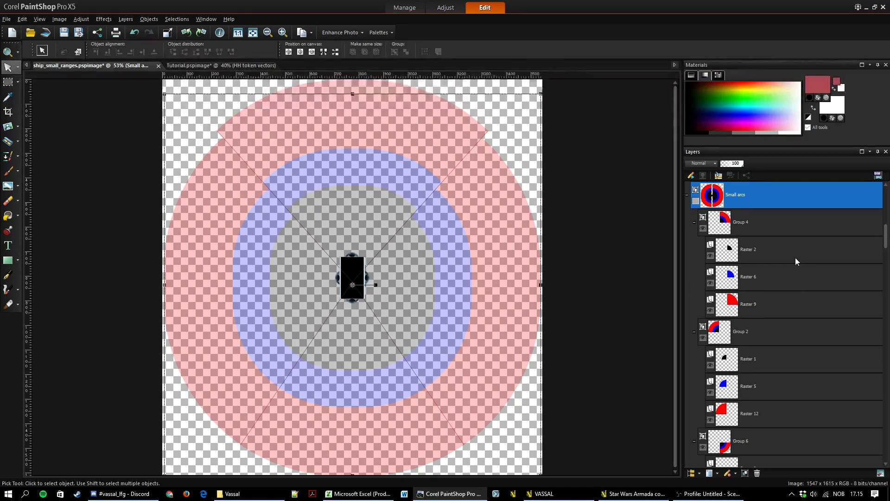
mouse_move(749, 246)
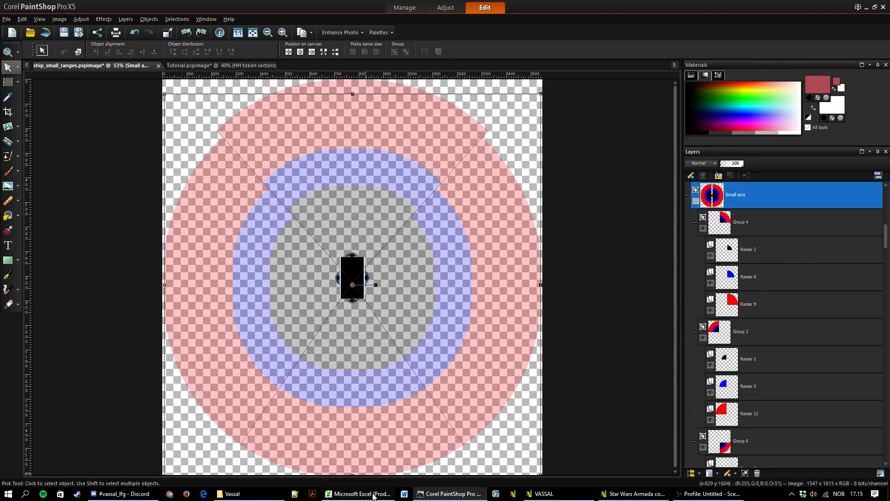
- Bring up the Microsoft Excel window and examine the sublayers of the Merged small arcs and Small arcs groups
left_click(358, 493)
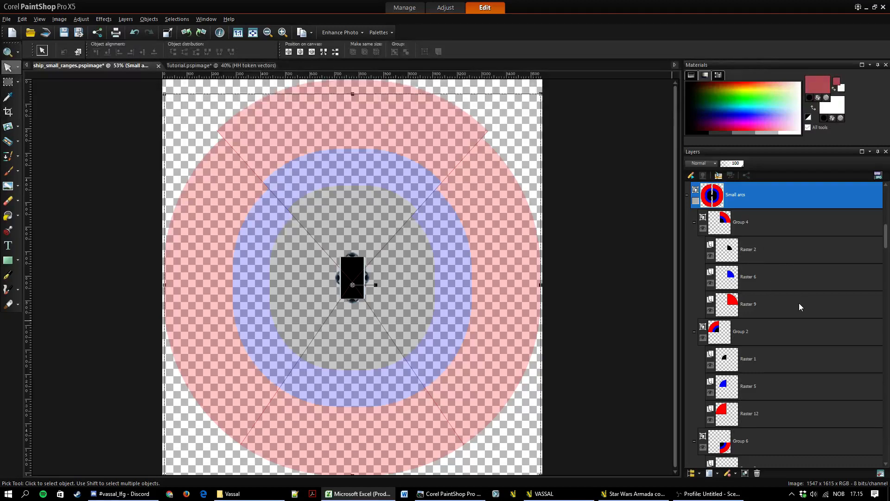
scroll(886, 240, "down", 10)
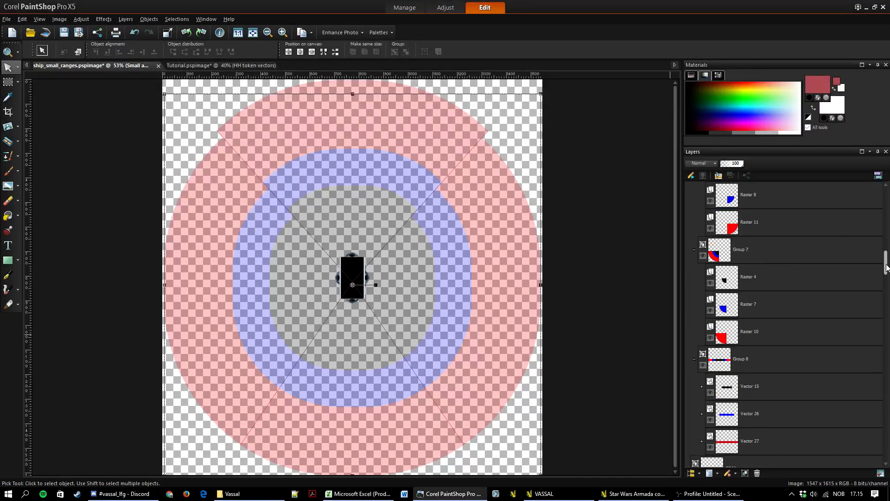
scroll(748, 325, "up", 5)
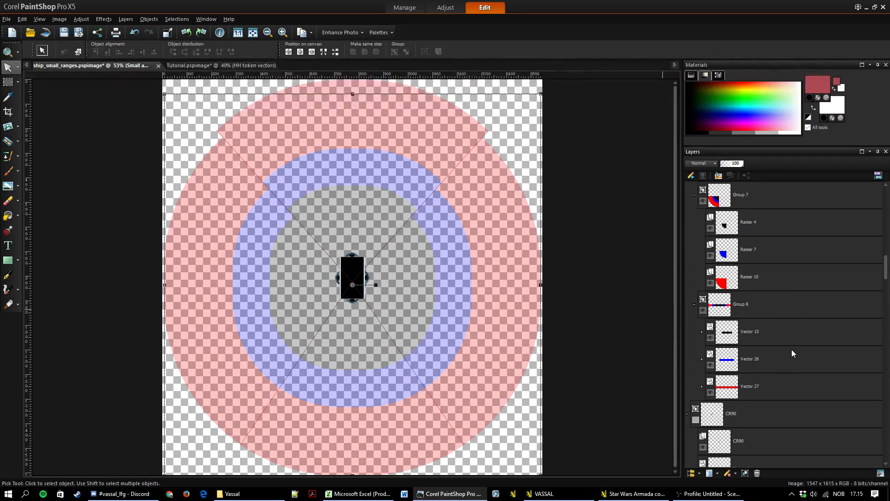
scroll(792, 353, "up", 5)
scroll(792, 350, "down", 4)
left_click_drag(886, 272, 887, 200)
scroll(713, 269, "down", 5)
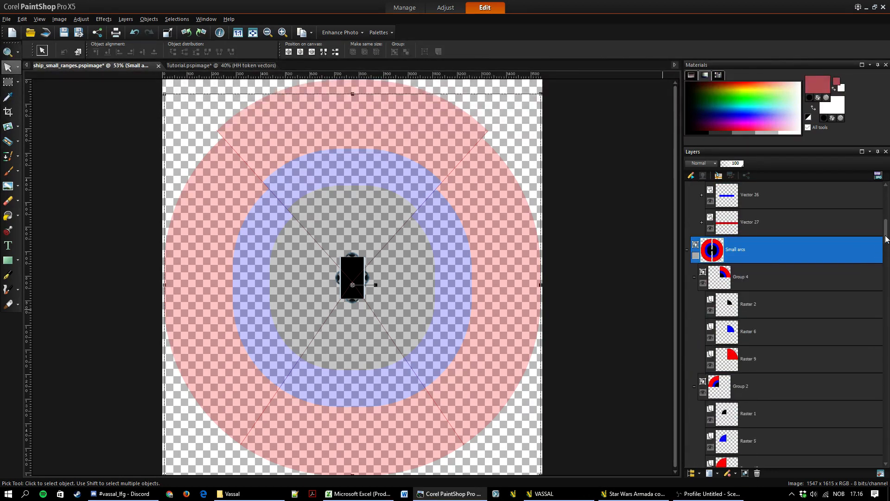
mouse_move(887, 239)
left_mouse_down()
mouse_move(887, 324)
mouse_move(885, 231)
left_mouse_up()
scroll(744, 338, "up", 3)
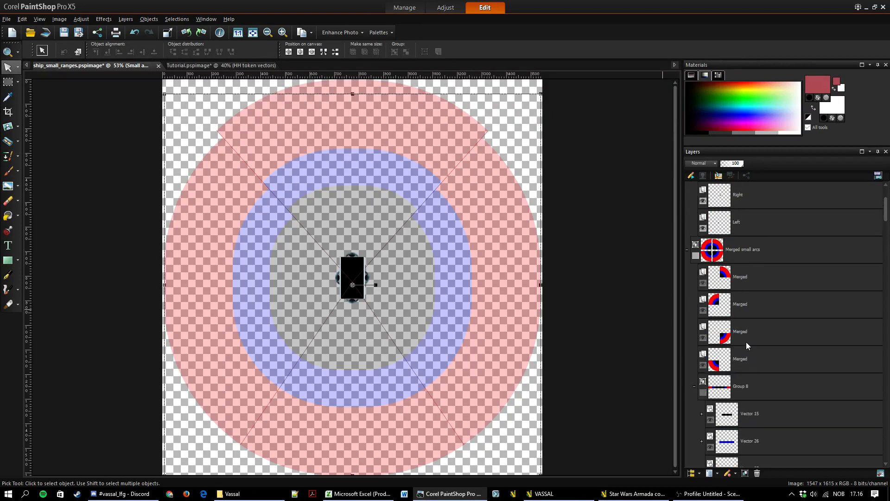
scroll(743, 357, "down", 3)
mouse_move(742, 361)
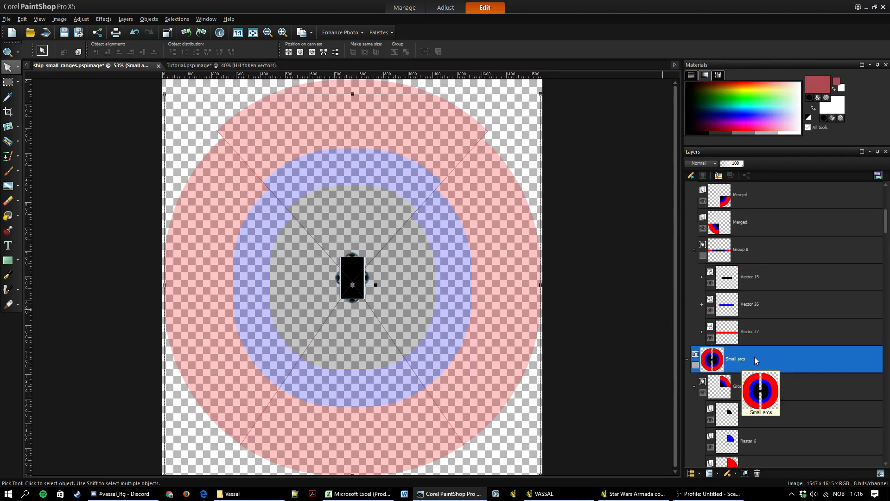
- Paste the Small arcs group into Tutorial.pspimage as a new layer group and make it visible
left_click(218, 65)
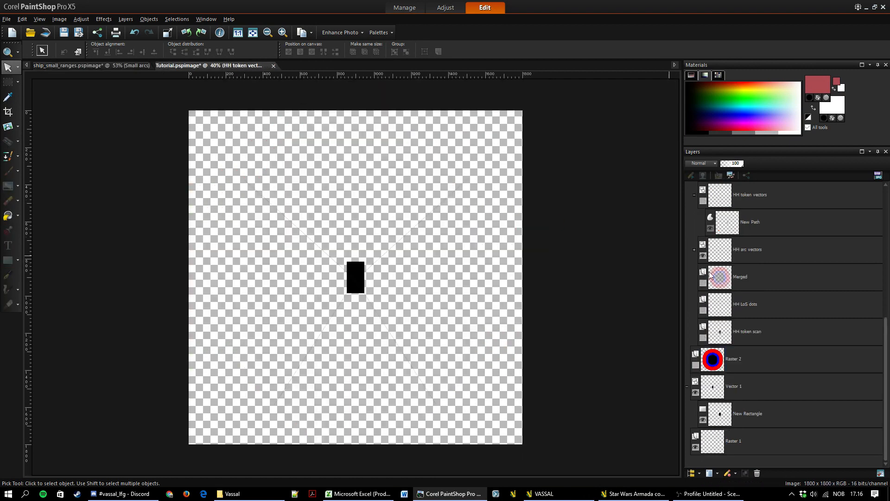
key("ctrl+l")
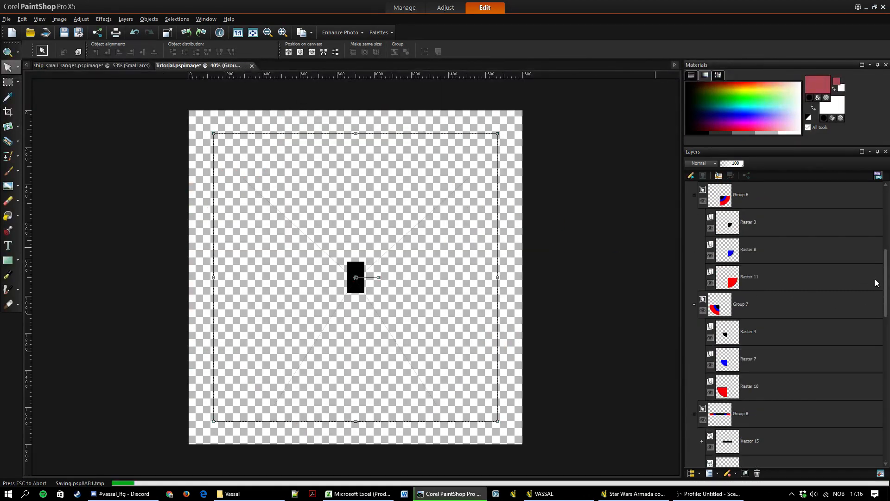
left_click(887, 211)
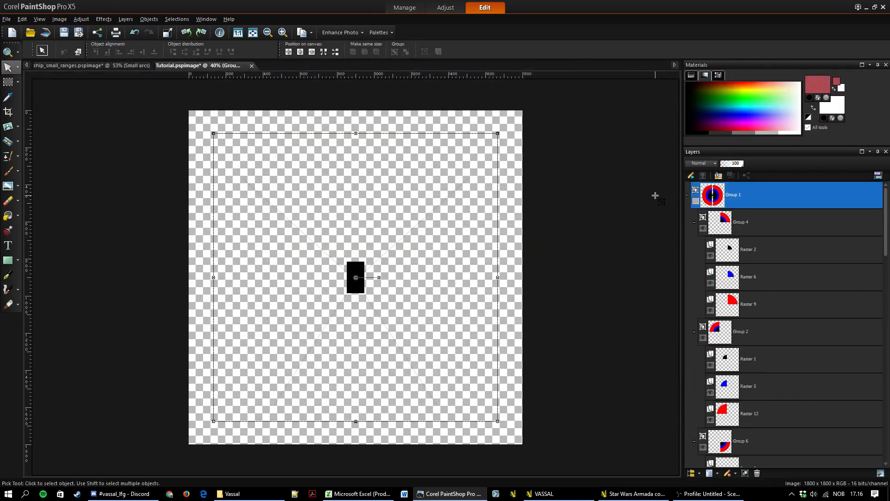
left_click(695, 202)
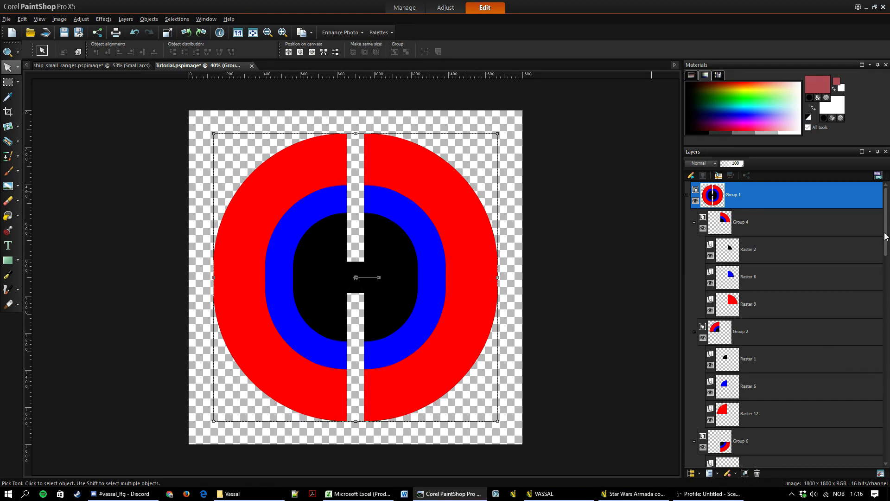
- Move the pasted arc group below the Hammerhead group, directly above the Raster 2 layer
left_click_drag(884, 237, 885, 441)
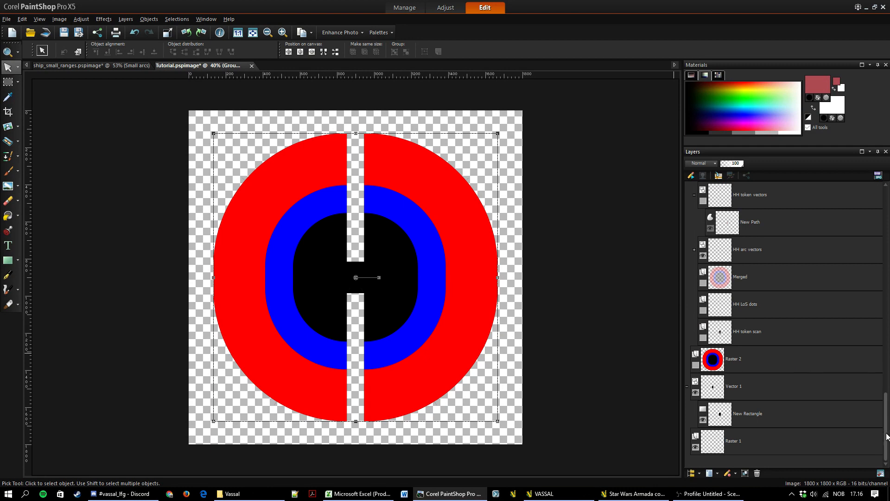
left_click_drag(887, 436, 887, 227)
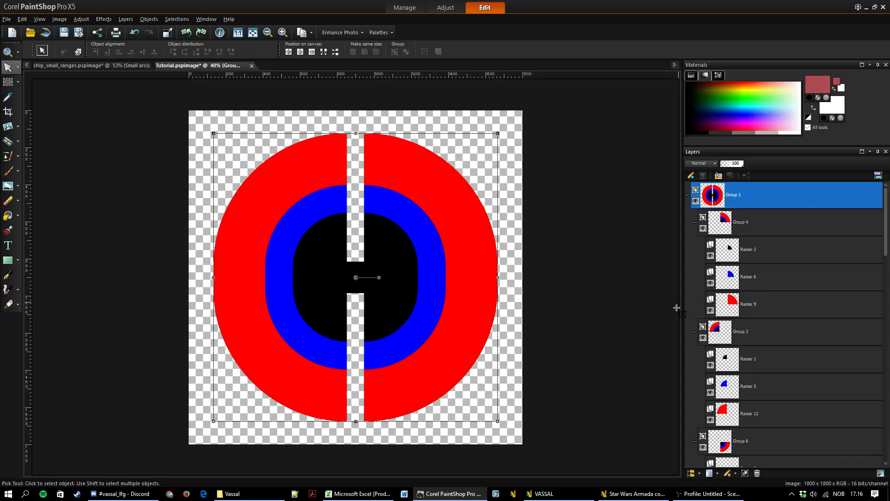
scroll(351, 306, "up", 4)
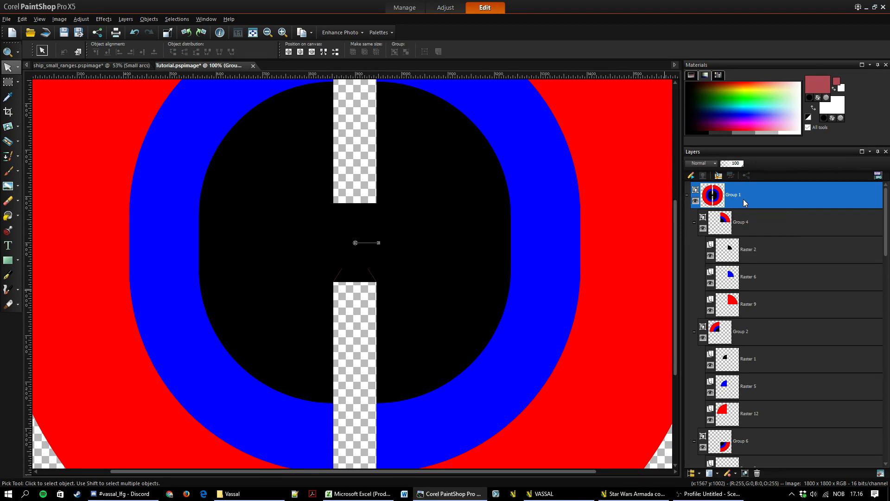
scroll(744, 203, "down", 3)
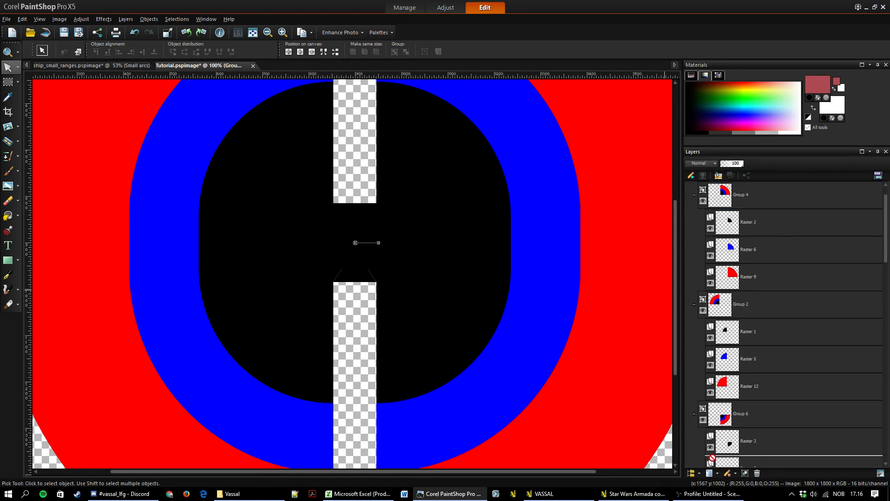
left_click_drag(717, 473, 714, 435)
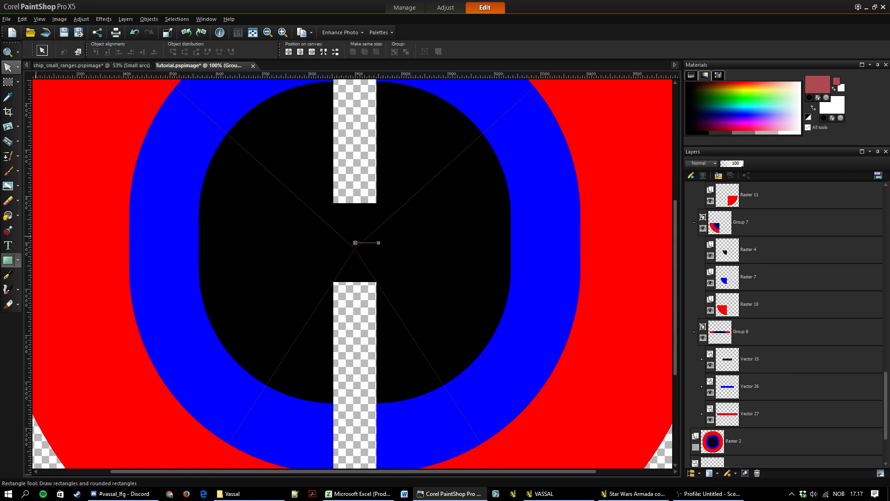
left_click(7, 260)
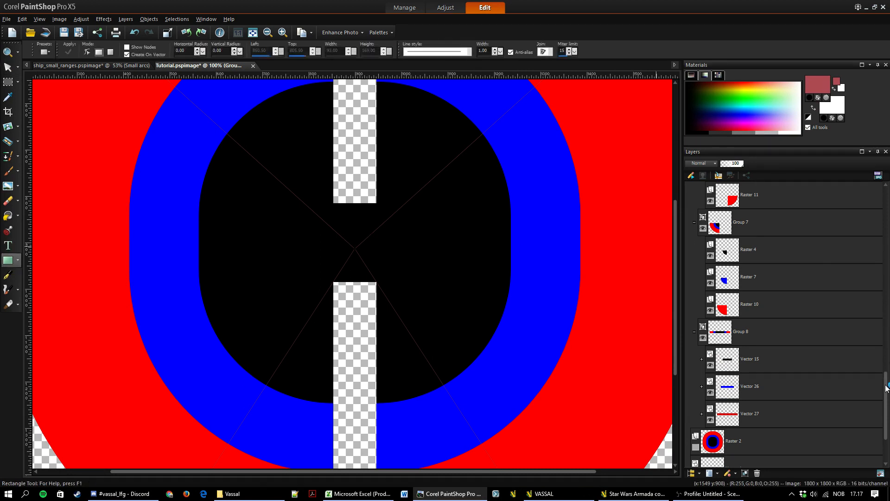
left_click_drag(886, 401, 884, 276)
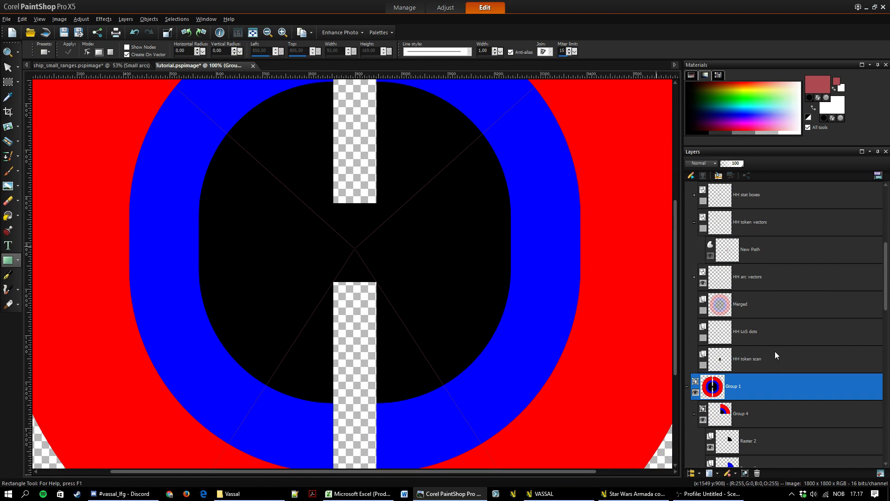
scroll(792, 306, "down", 1)
scroll(803, 305, "up", 7)
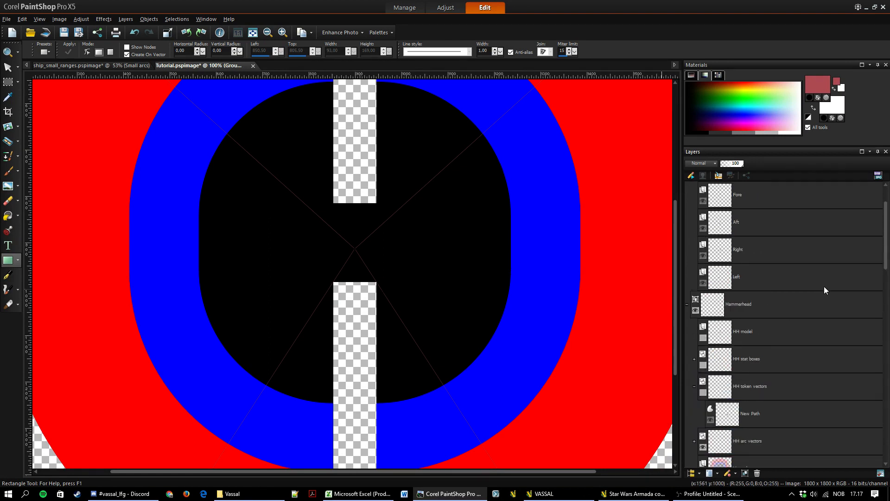
scroll(824, 286, "up", 2)
scroll(482, 302, "down", 3)
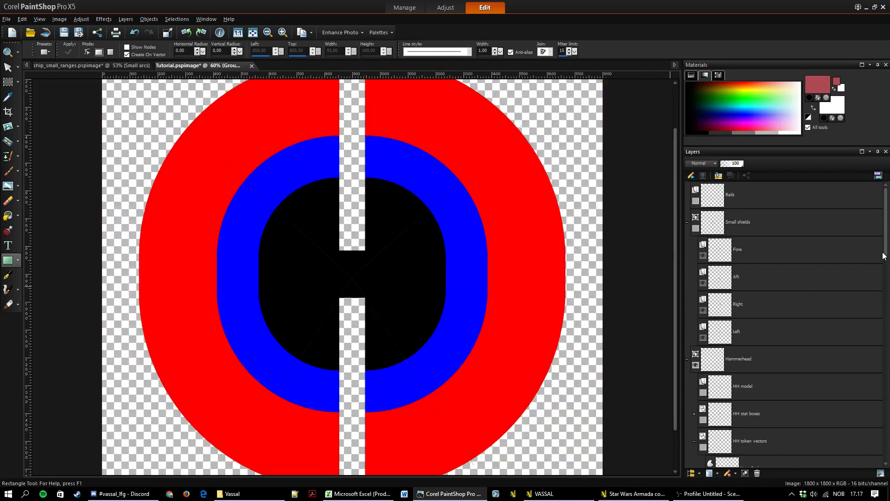
- Select Group 4, the upper-right arc quadrant inside Group 1, with the Pick tool active
scroll(872, 346, "down", 10)
left_click(741, 216)
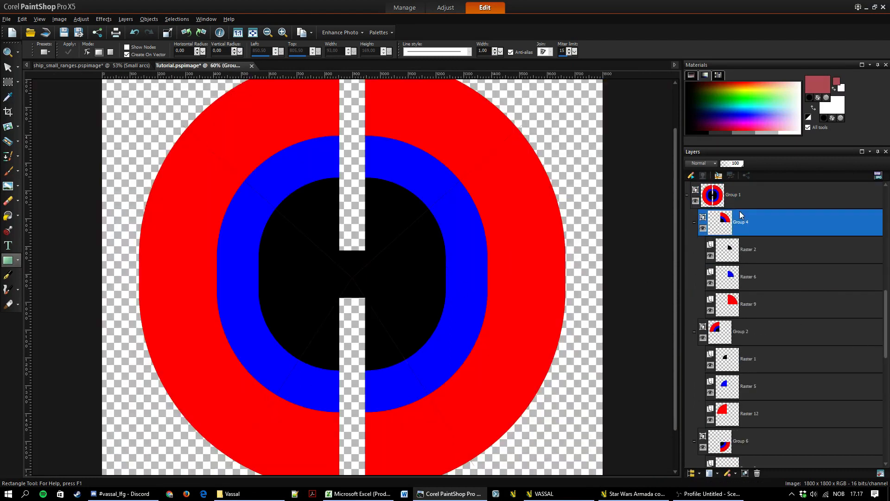
left_click(8, 67)
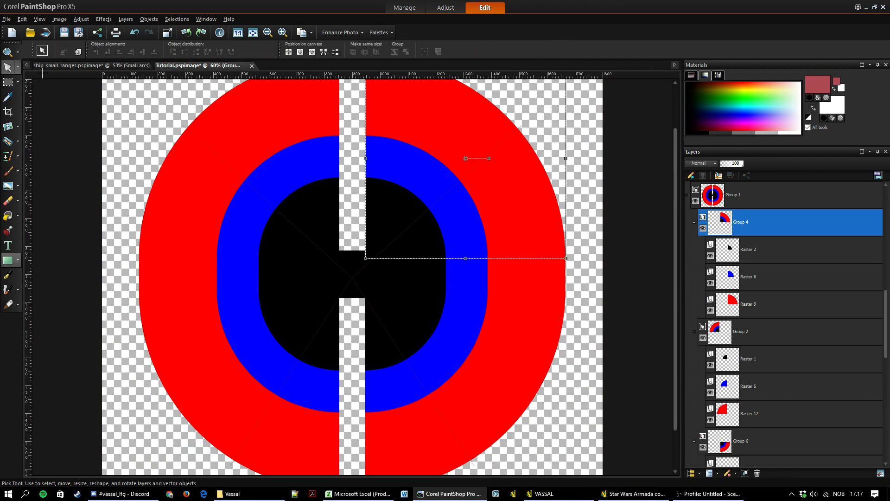
- Hide Group 8, the horizontal bars that connect the upper and lower arc quadrants
scroll(357, 227, "up", 5)
scroll(575, 249, "down", 4)
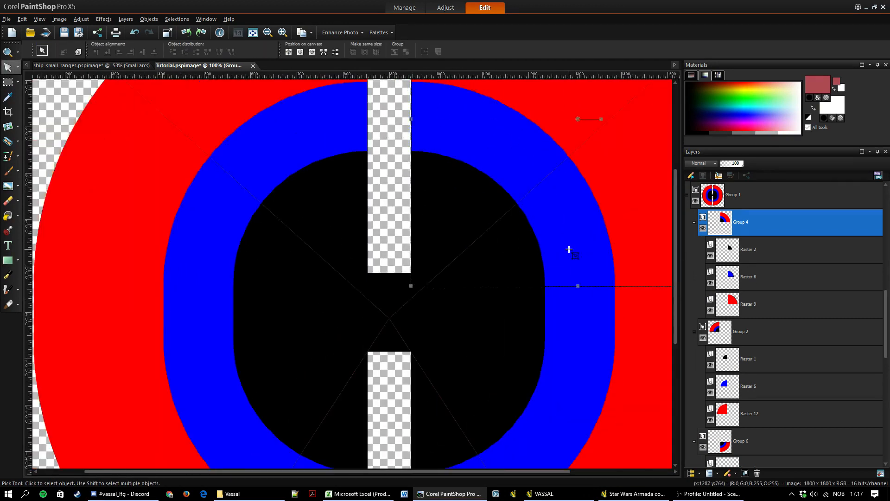
scroll(394, 227, "up", 1)
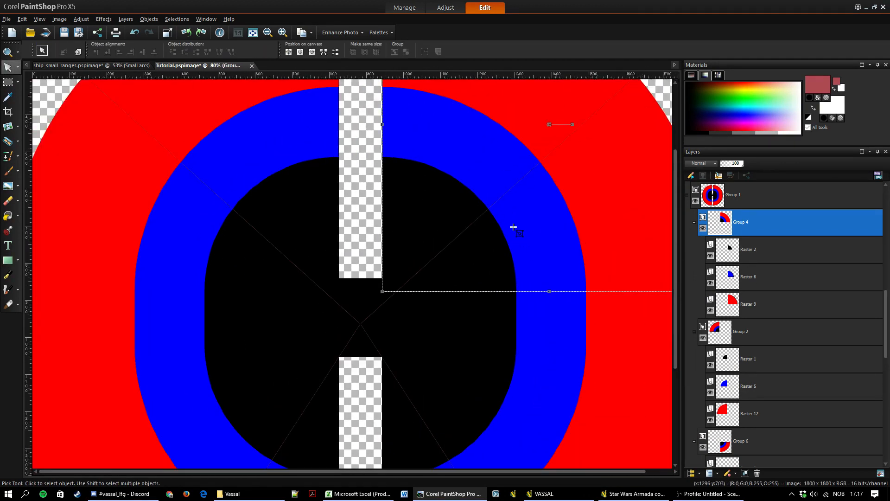
scroll(422, 234, "down", 2)
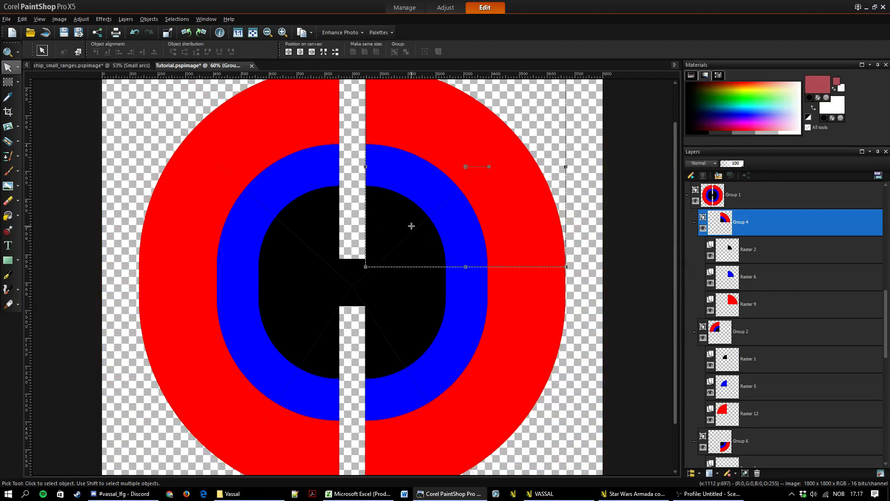
scroll(367, 280, "up", 3)
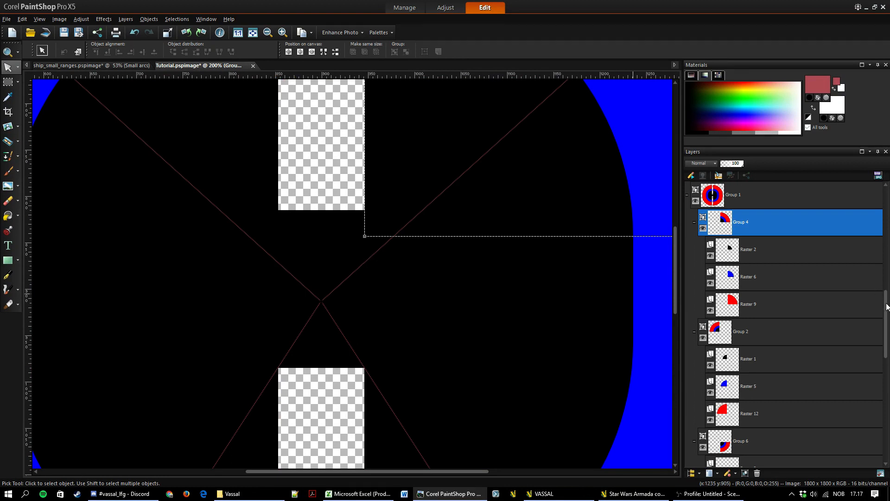
scroll(886, 306, "down", 5)
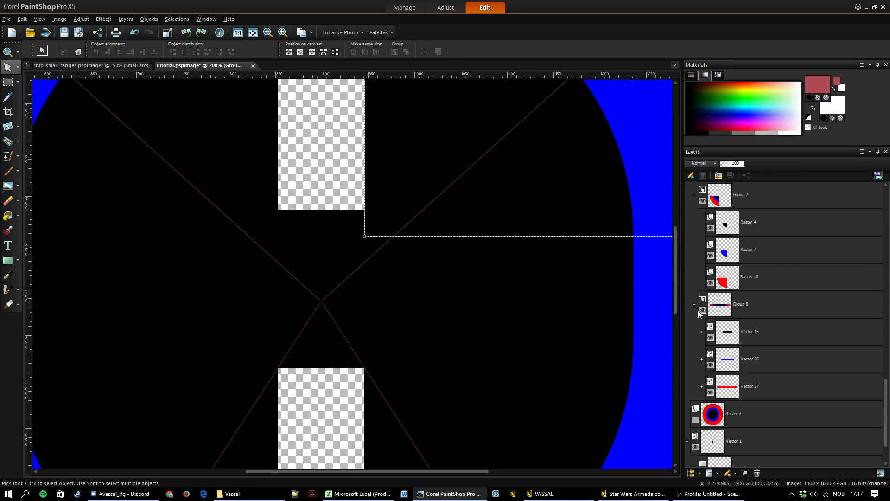
left_click(703, 310)
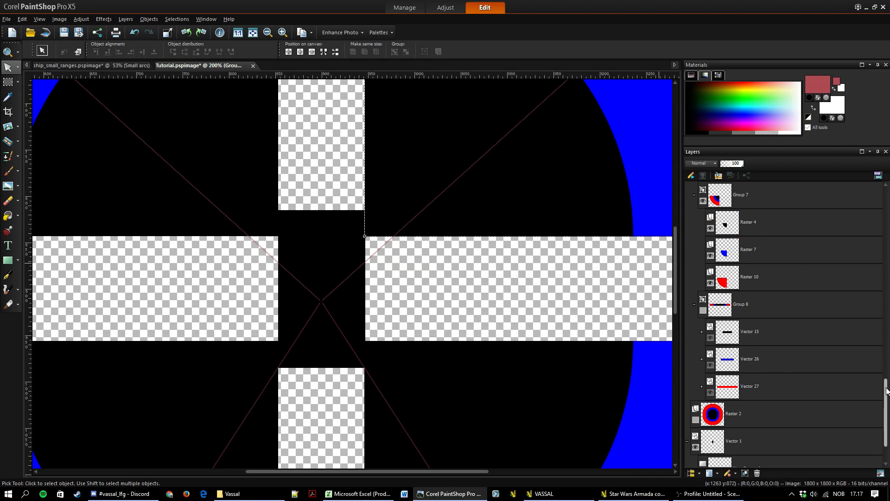
- Try to move the upper-right arc quadrant (Group 4) downward on the canvas, and undo the move
left_click_drag(886, 394, 885, 306)
left_click(766, 224)
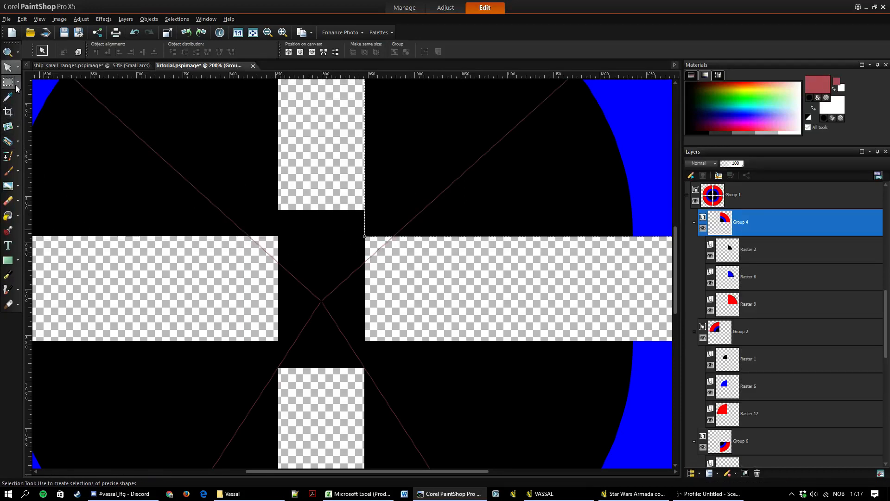
left_click(767, 246)
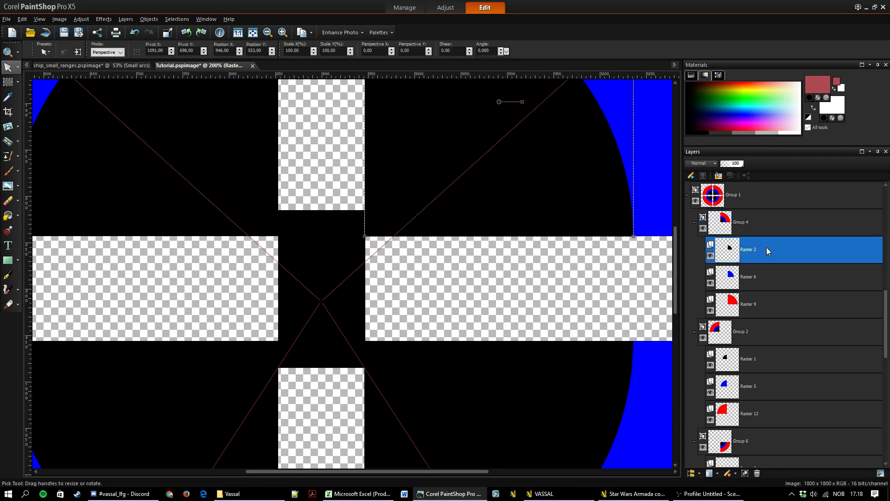
left_click(758, 218)
left_click(759, 243)
left_click(451, 189)
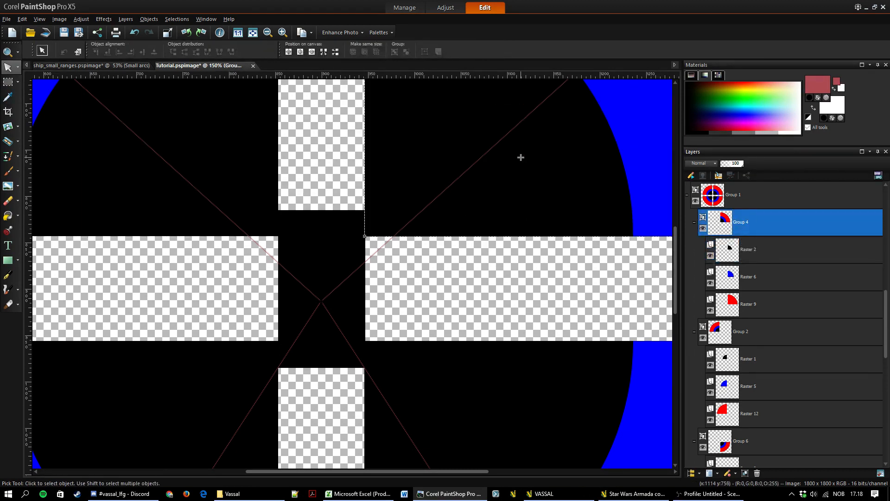
scroll(521, 157, "down", 1)
left_click_drag(676, 237, 675, 208)
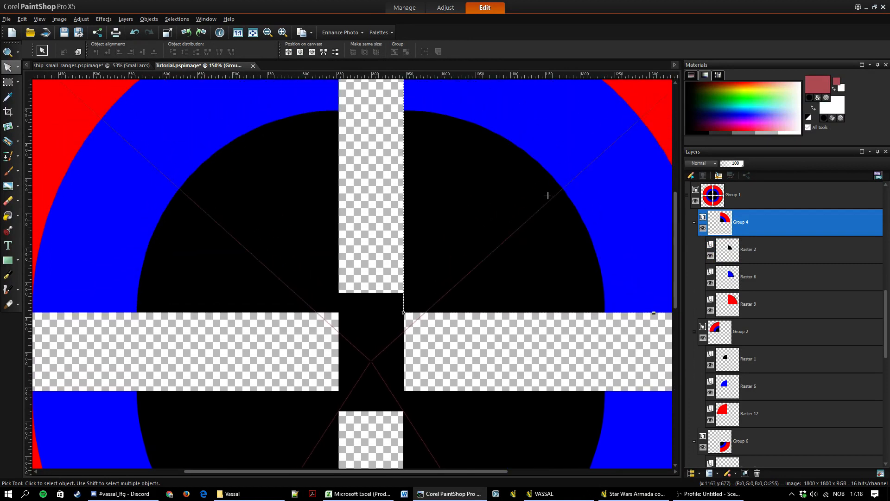
left_click(571, 185)
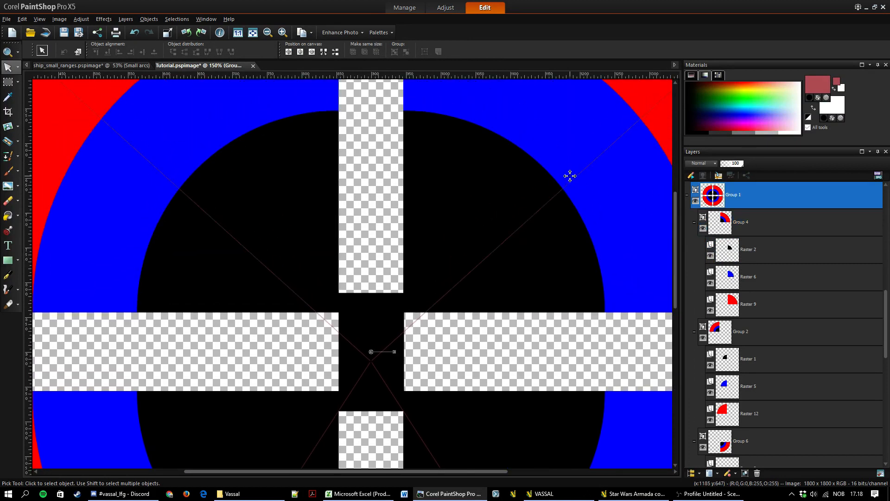
left_click(764, 221)
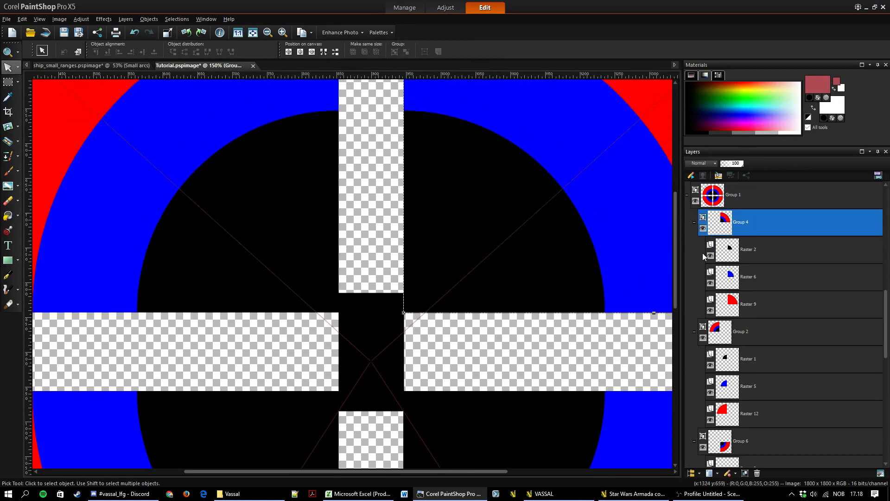
left_click(566, 160)
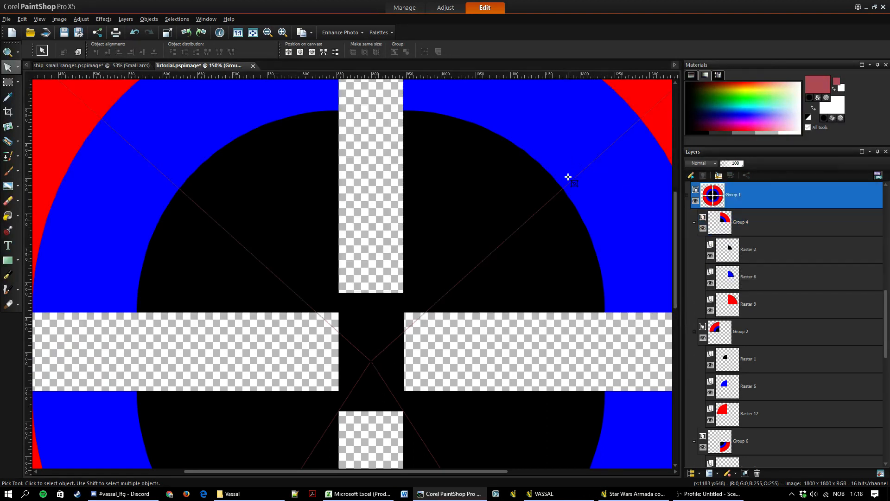
left_click_drag(569, 175, 564, 191)
key("ctrl+z")
- Move the two upper arc quadrants, Group 4 and Group 2, straight down by the same small distance to narrow the horizontal gap
left_click(788, 232)
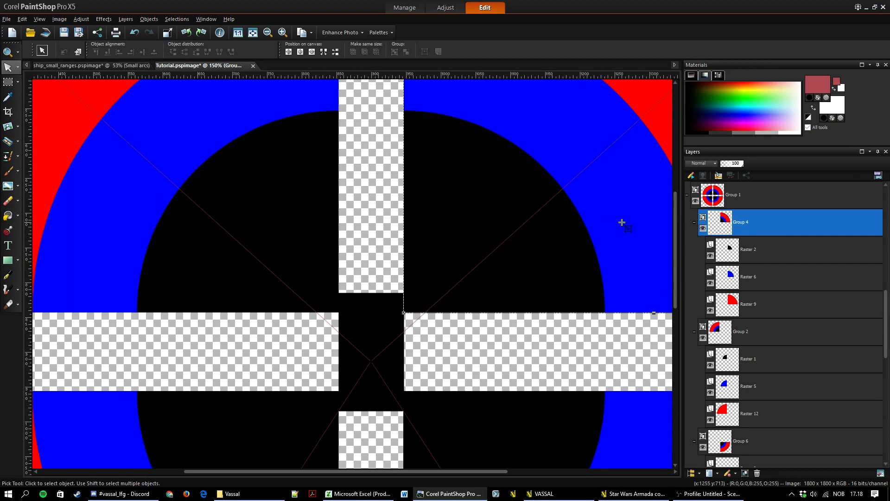
scroll(630, 183, "down", 4)
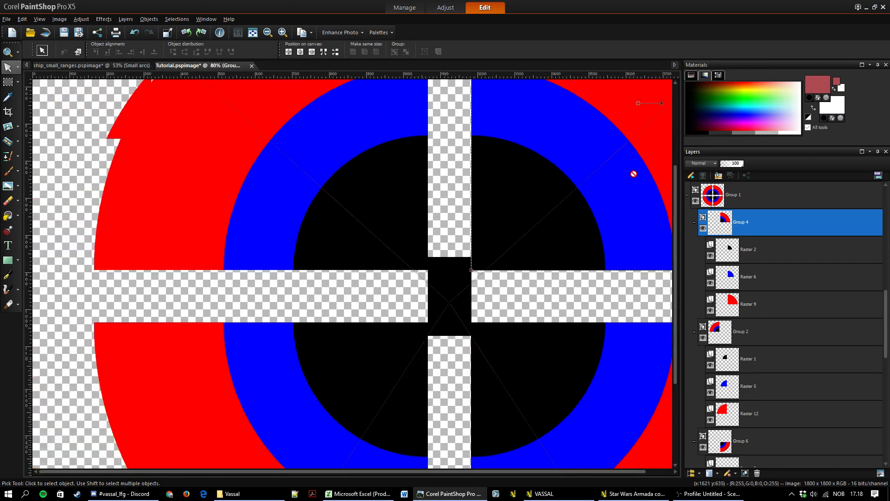
scroll(675, 188, "up", 3)
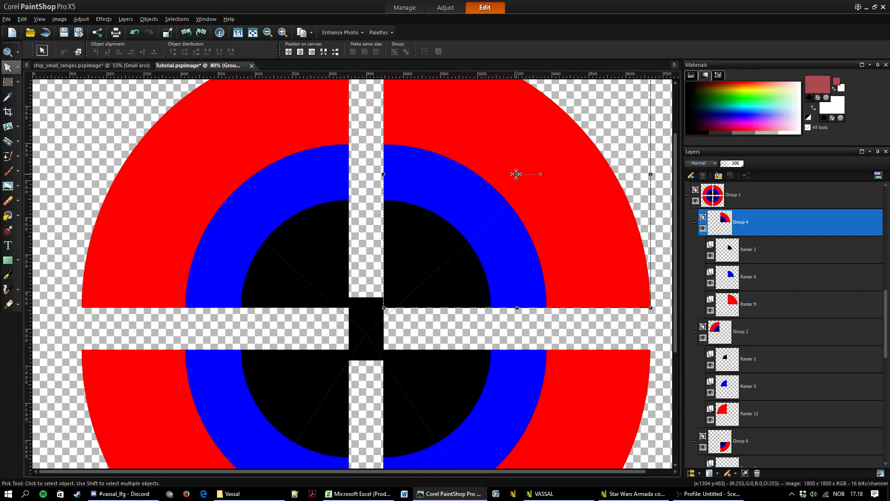
left_click_drag(516, 174, 517, 183)
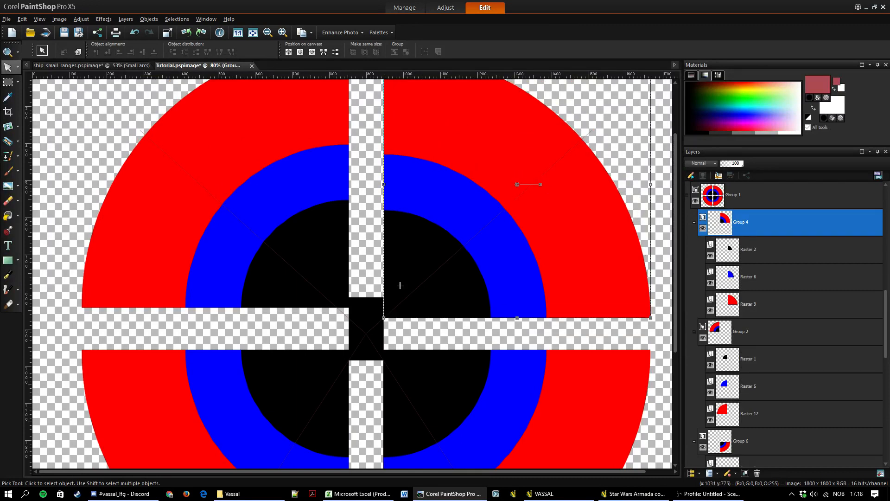
left_click(741, 335)
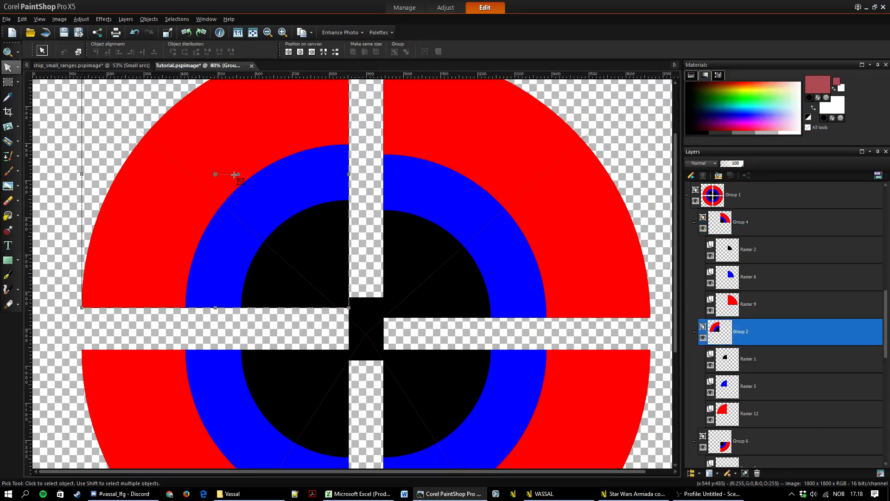
left_click_drag(216, 174, 216, 184)
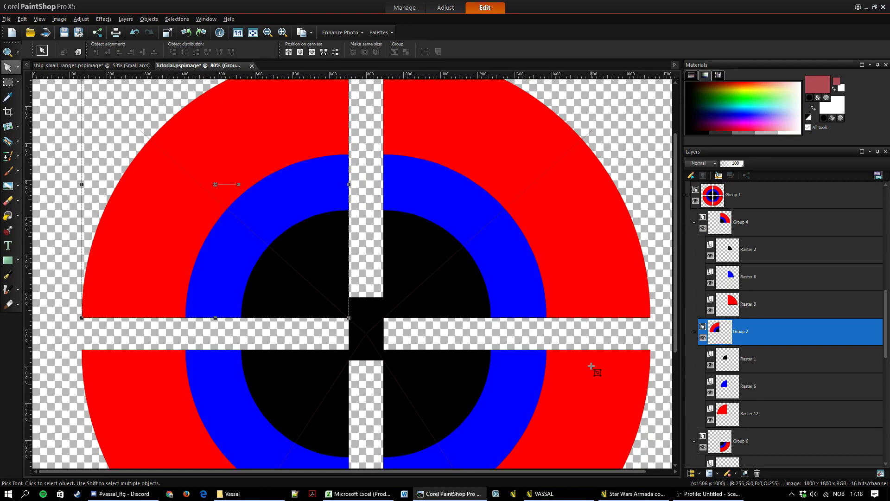
- Make the connecting bars in Group 8 visible again
scroll(789, 400, "down", 5)
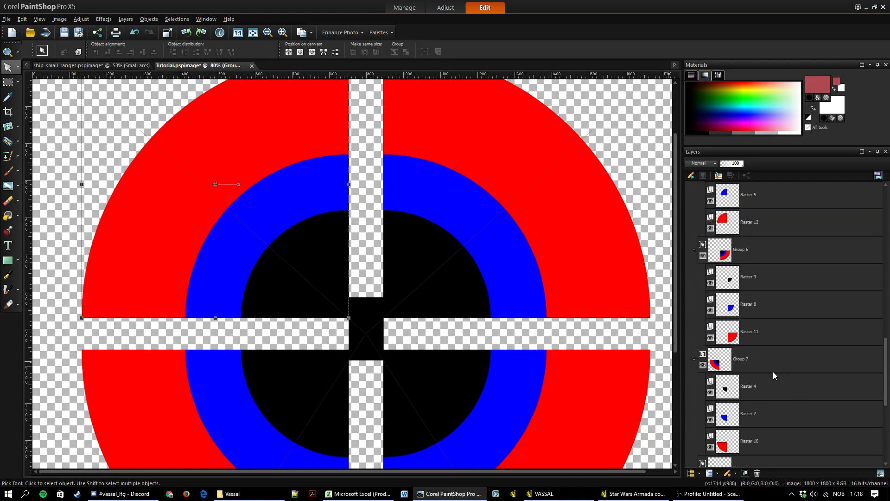
scroll(732, 371, "down", 4)
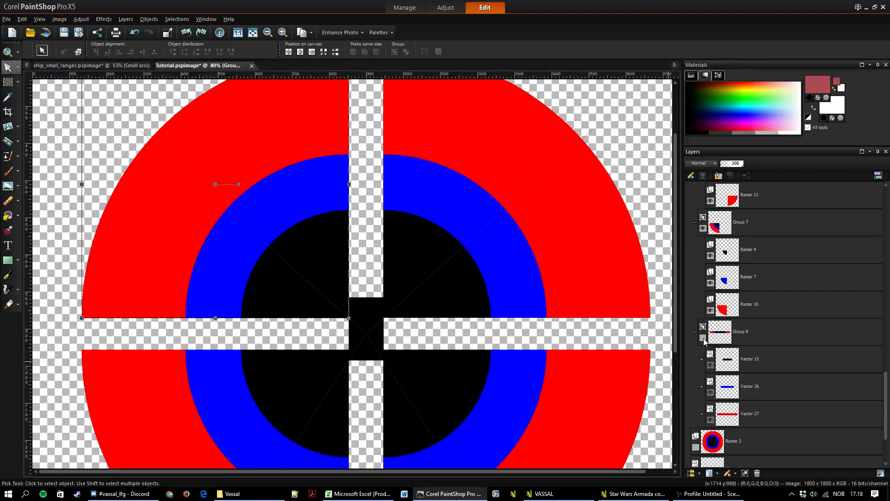
left_click(702, 335)
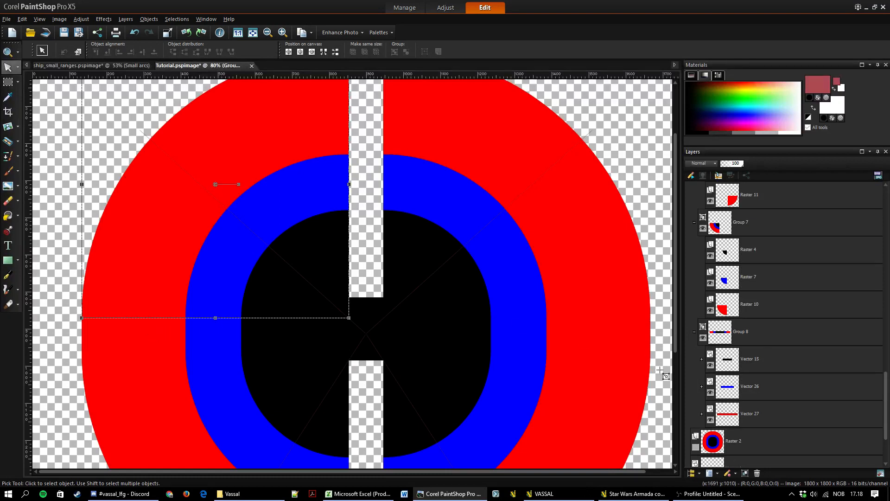
- Reduce the height of Group 8's black, blue and red bars (Vector 15, Vector 26 and Vector 27) by lowering their upper edges
left_click(756, 337)
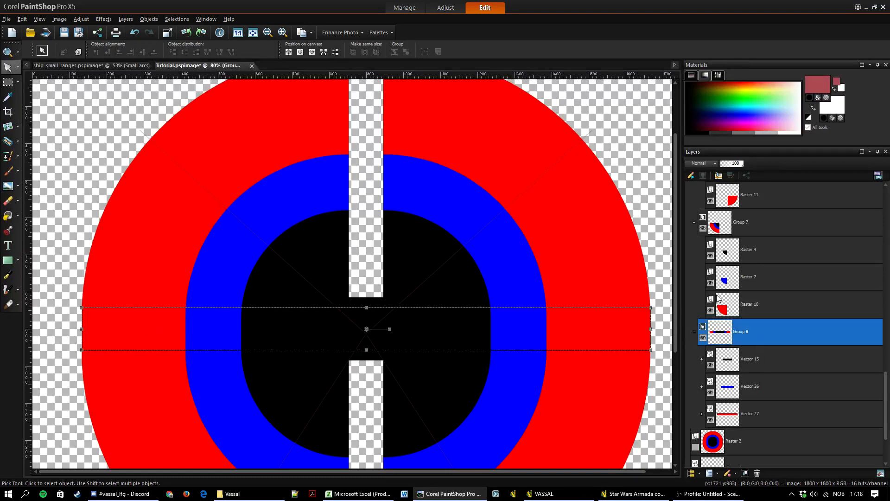
left_click(703, 228)
left_click(703, 228)
left_click(409, 325)
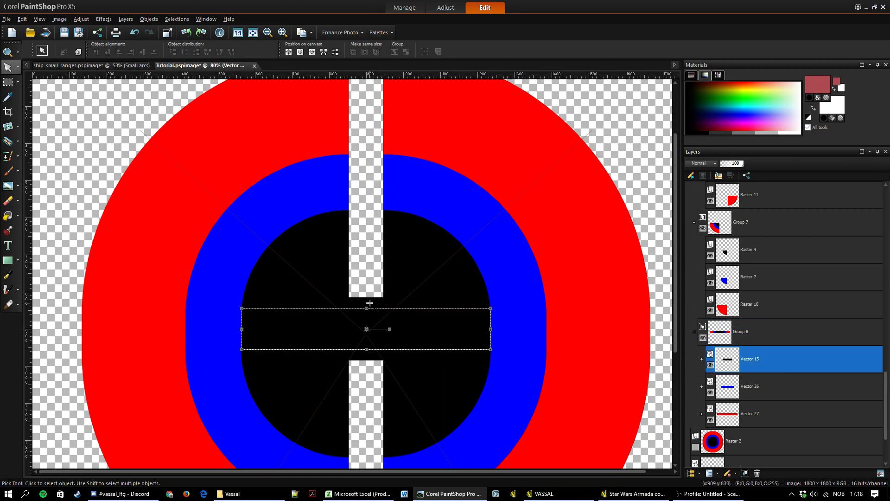
left_click_drag(367, 307, 366, 311)
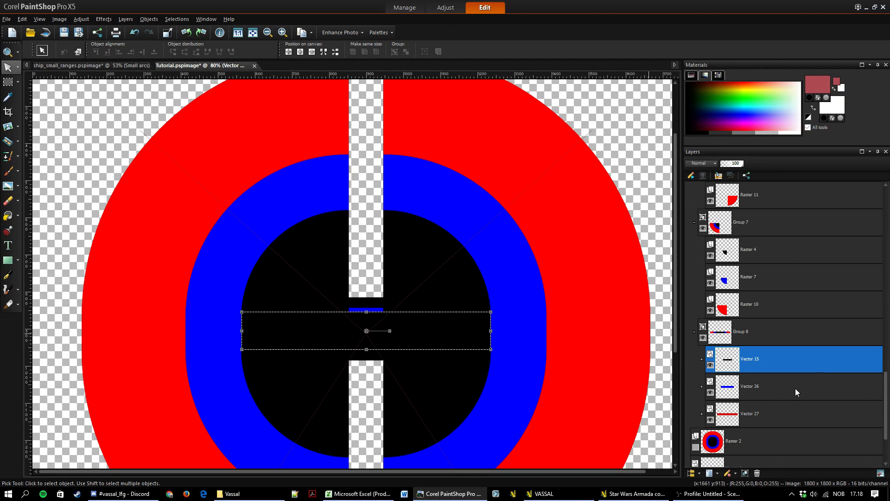
left_click(366, 310)
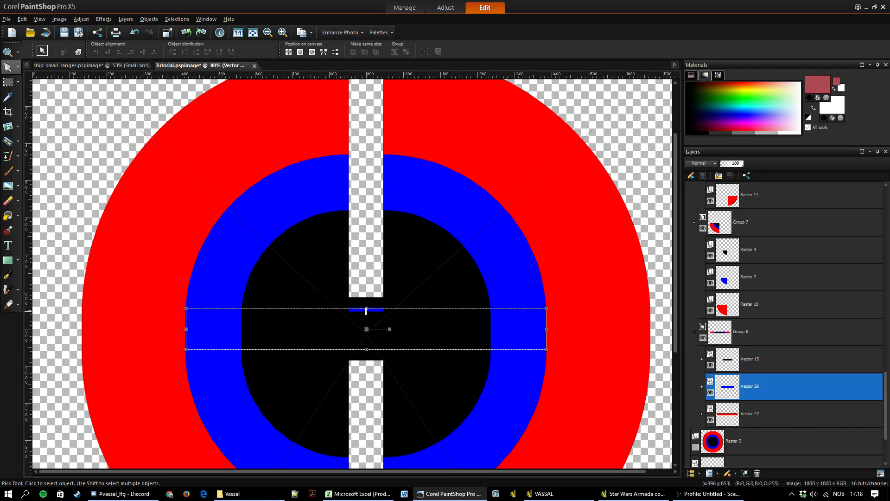
left_click_drag(366, 307, 367, 314)
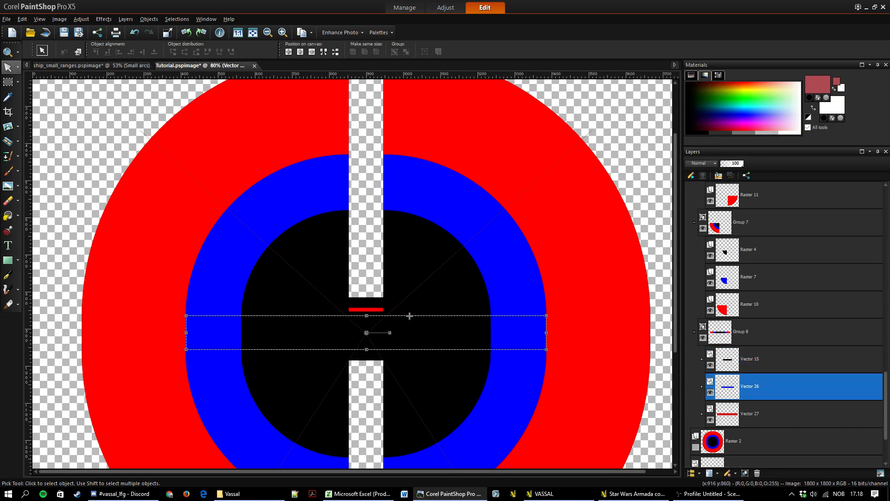
left_click(745, 413)
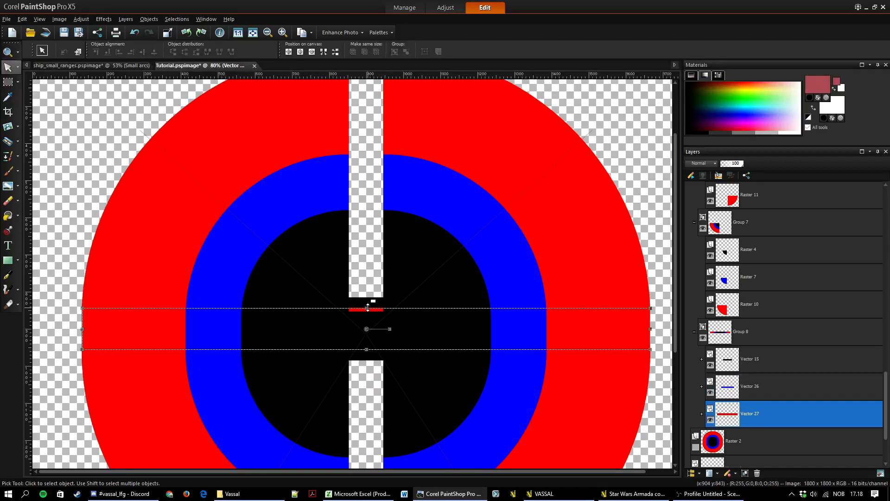
left_click_drag(367, 311, 367, 312)
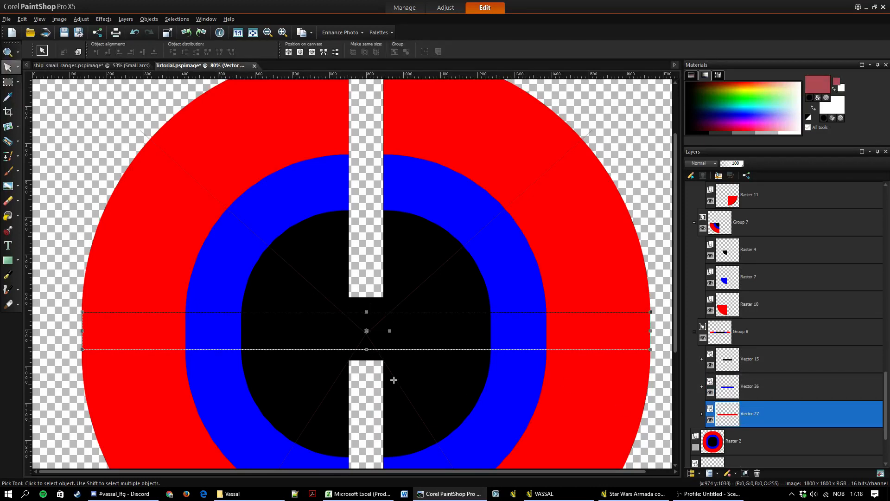
- Hide the Hammerhead layer group together with its arc lines
left_click(113, 239)
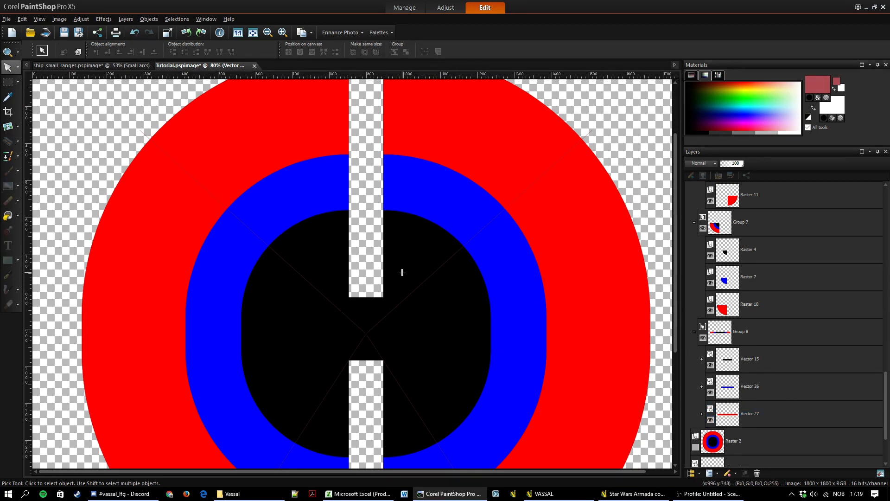
scroll(402, 272, "down", 4)
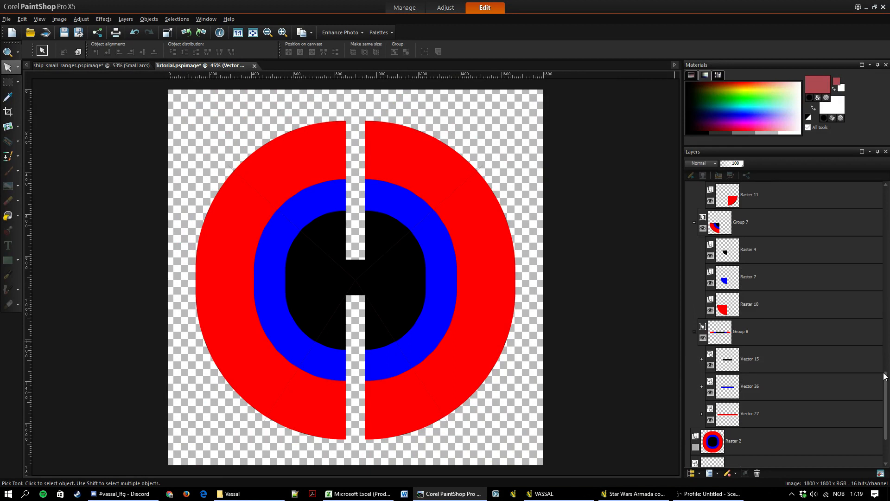
left_click_drag(886, 378, 887, 252)
left_click_drag(886, 253, 886, 225)
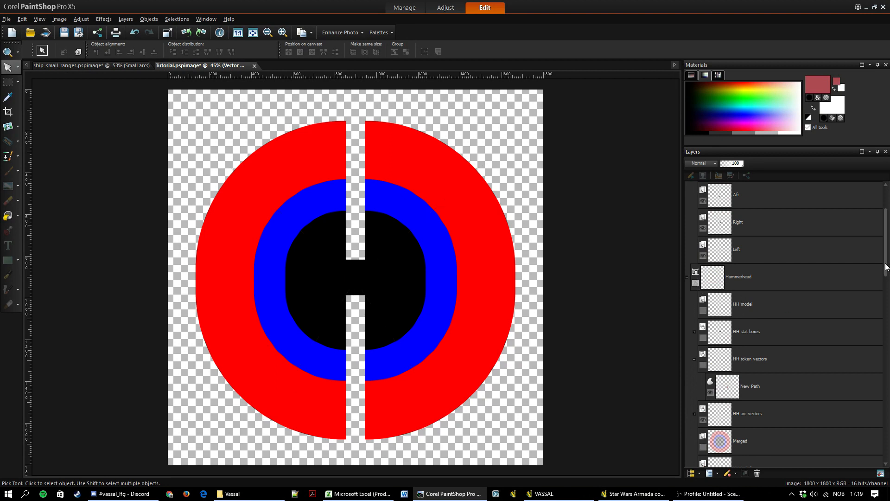
left_click_drag(886, 267, 877, 339)
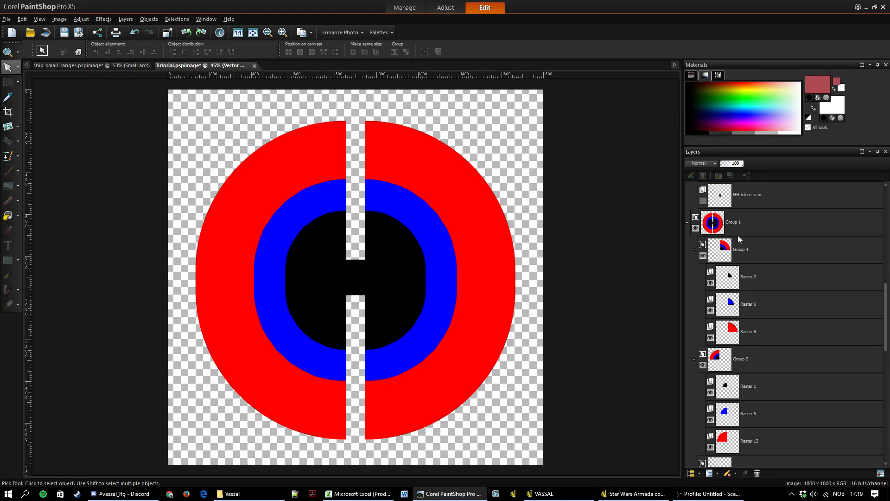
- Hide the Vector 1 rectangle layer and the Raster 1 layer, leaving Group 1's arc shapes visible
left_click(749, 221)
right_click(756, 223)
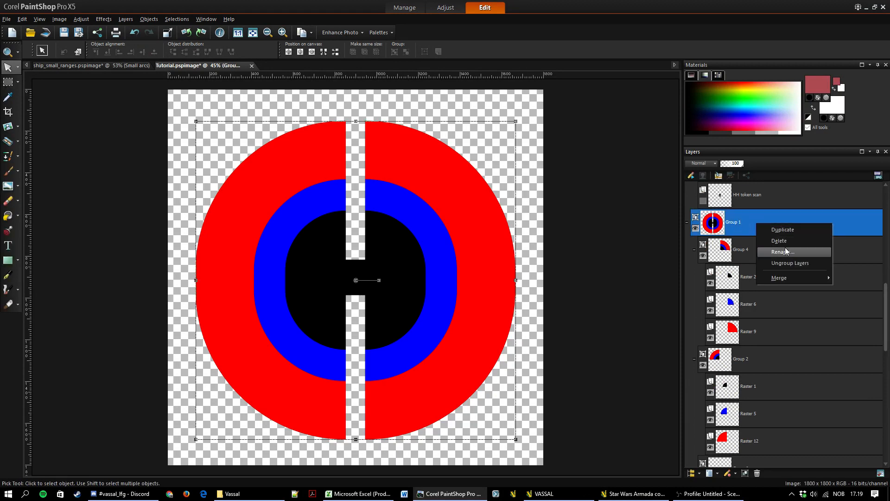
left_click(886, 319)
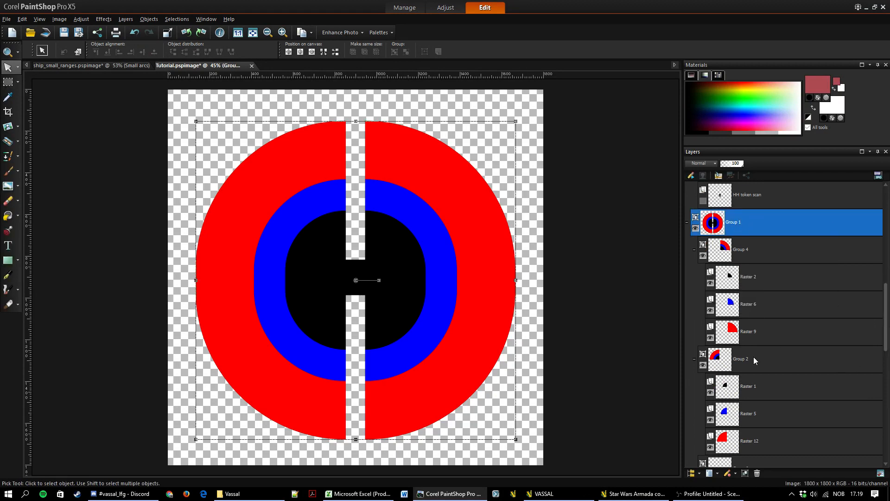
scroll(751, 366, "down", 6)
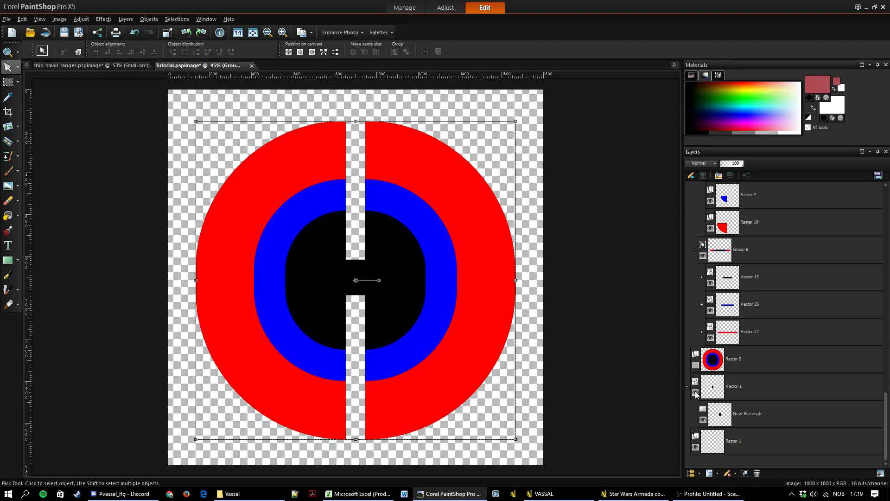
left_click(695, 392)
left_click(753, 431)
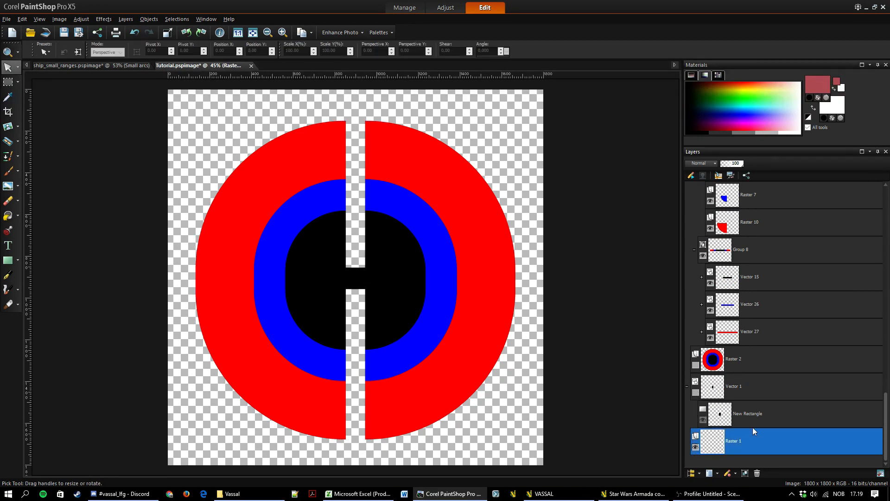
- Merge Group 1 into a single layer and set that merged layer's opacity to 20
scroll(762, 369, "up", 8)
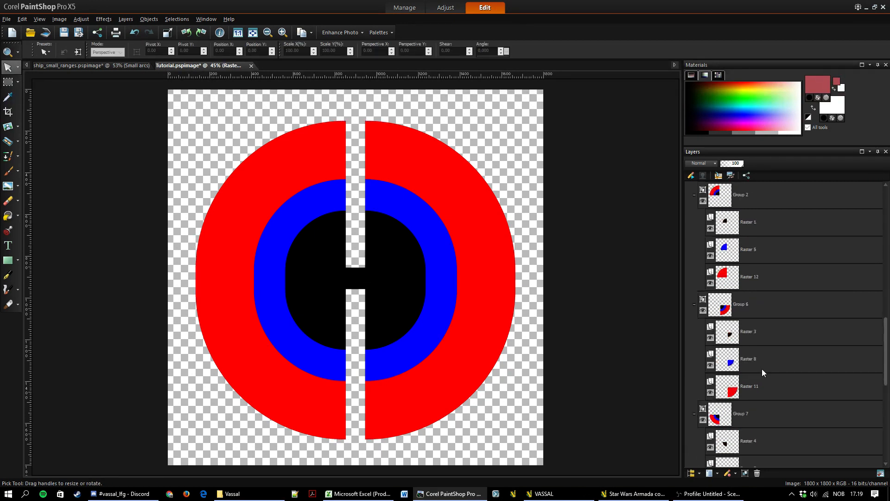
scroll(818, 352, "down", 8)
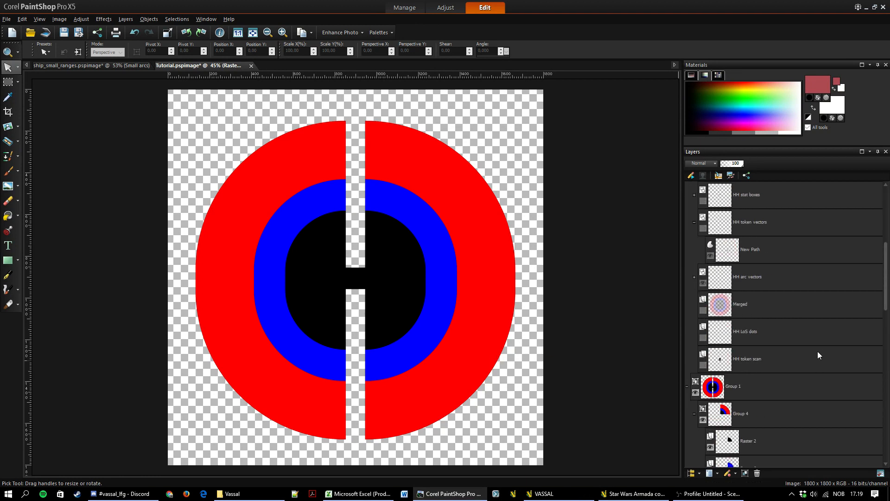
right_click(742, 305)
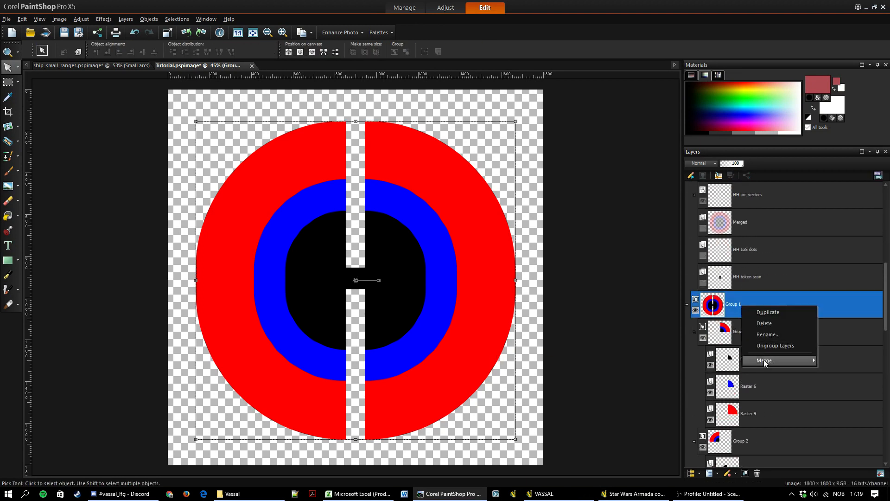
mouse_move(763, 360)
left_click(700, 382)
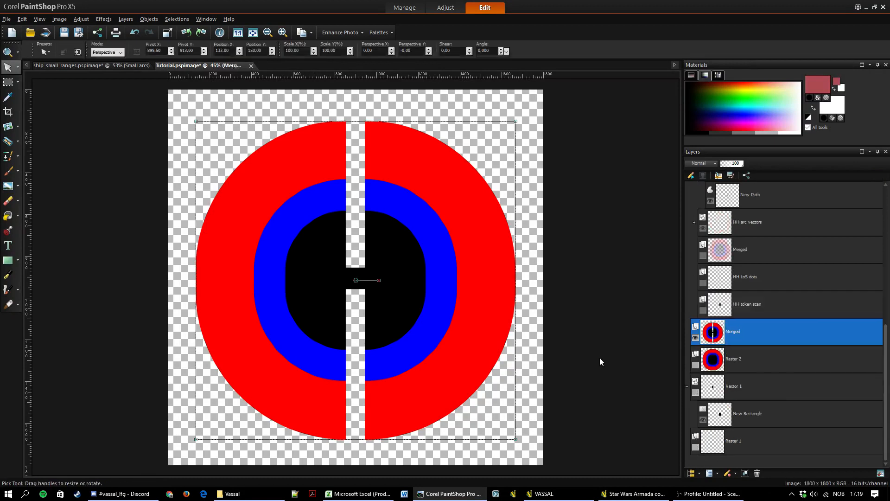
double_click(742, 332)
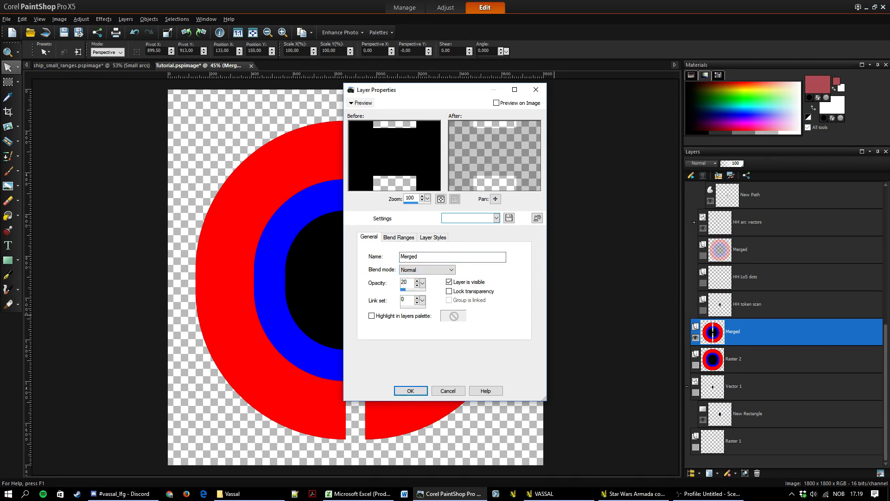
key("Return")
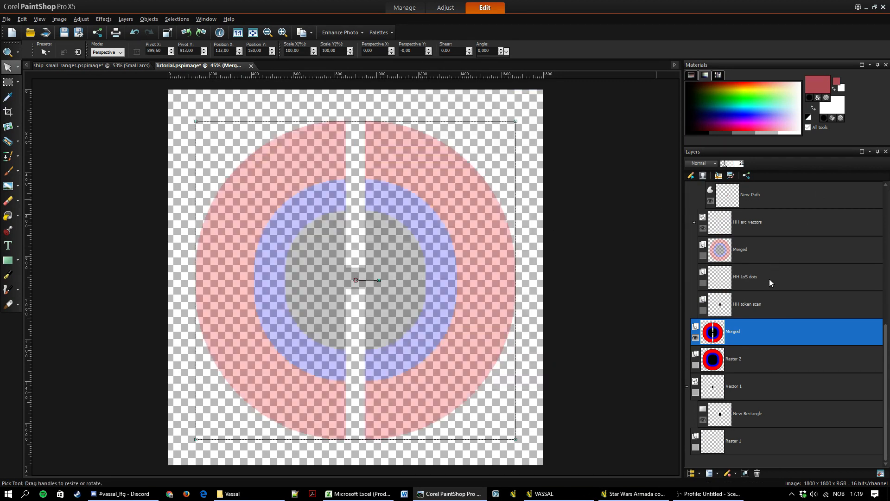
- Hide the Merged layer and view Raster 2's full range rings on their own, hiding them again after checking
left_click(749, 366)
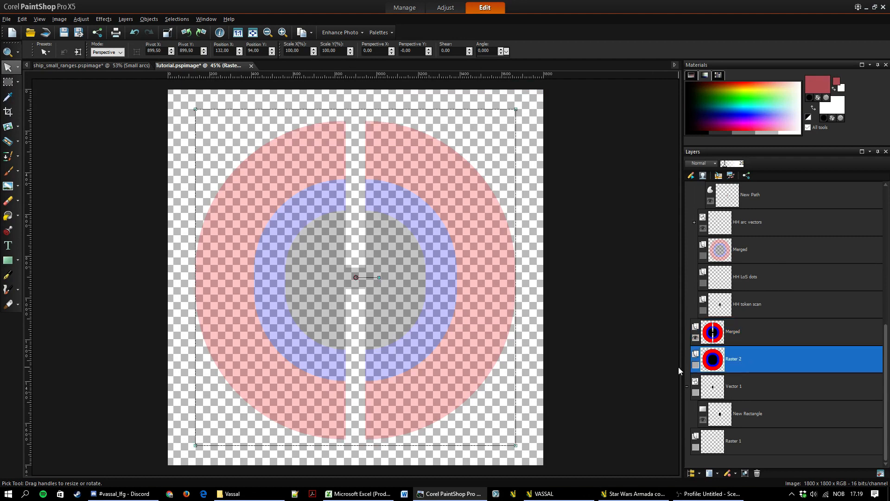
left_click(695, 338)
left_click(696, 365)
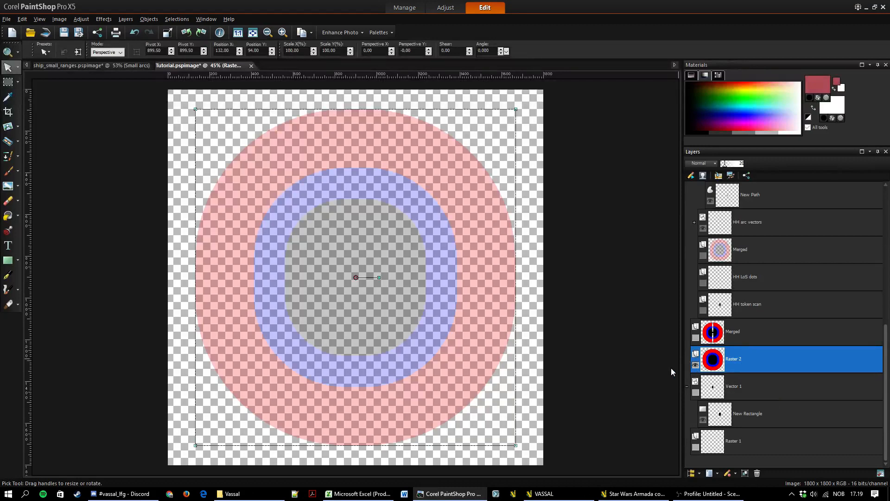
left_click(696, 365)
- Collapse the HH token vectors layer and duplicate the HH arc vectors layer twice
scroll(794, 352, "up", 4)
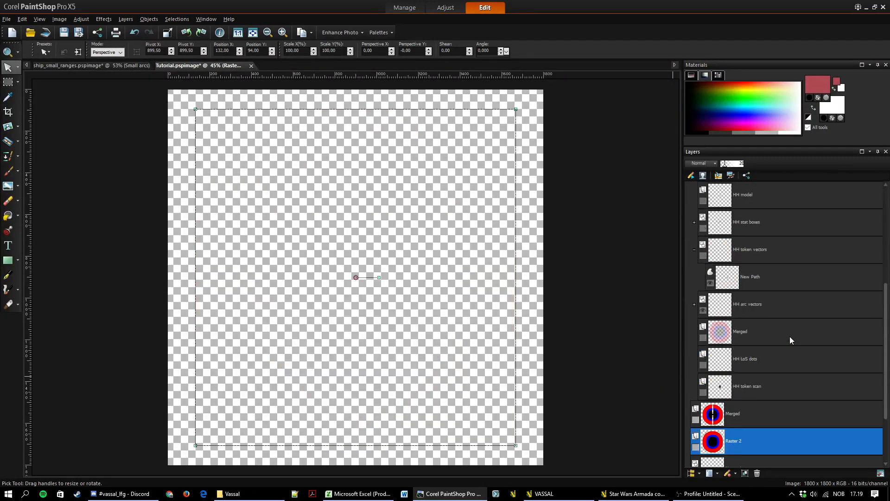
left_click(777, 280)
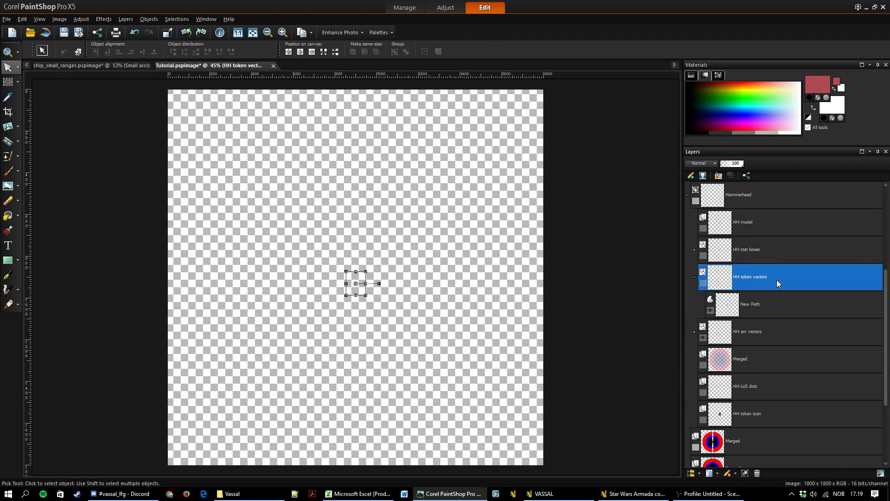
left_click(694, 279)
left_click(782, 309)
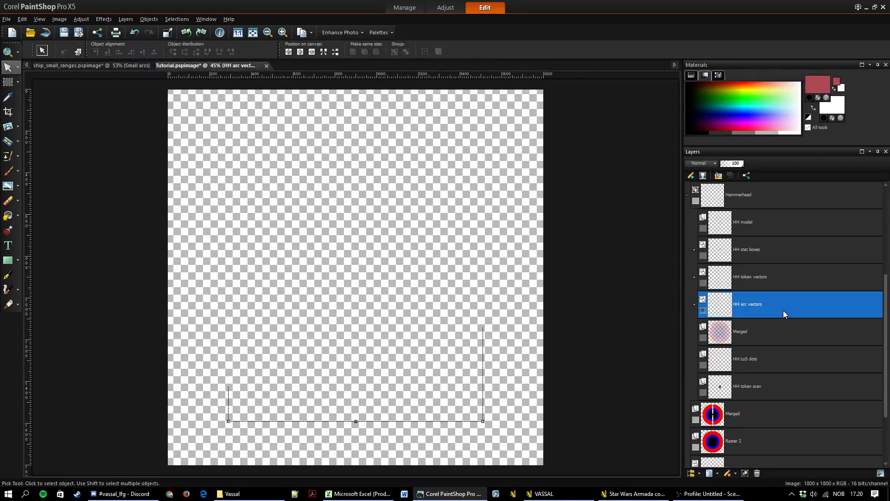
right_click(778, 309)
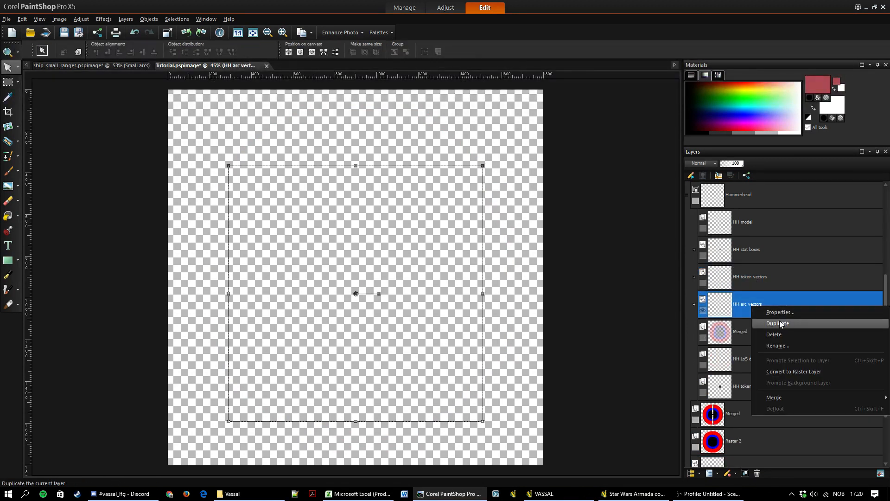
left_click(778, 320)
right_click(779, 306)
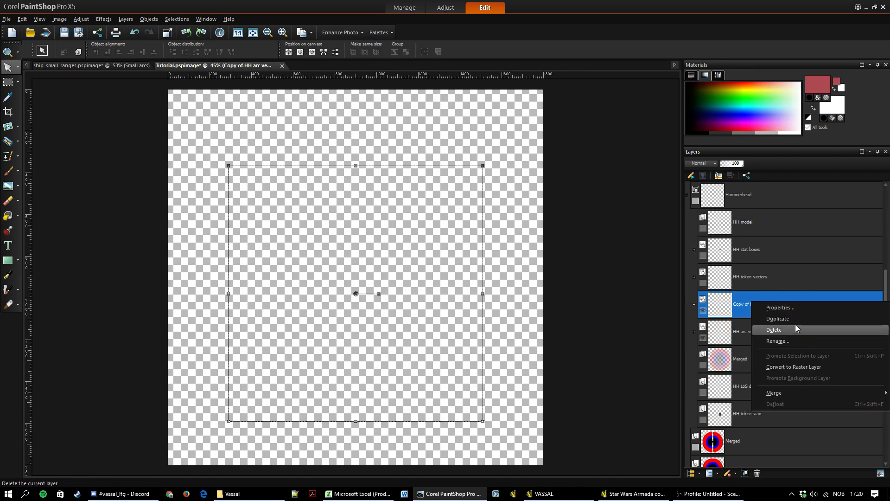
left_click(778, 319)
- Move Copy (2) of HH arc vectors directly below the Merged layer and Copy of HH arc vectors directly below Raster 2
scroll(749, 281, "down", 2)
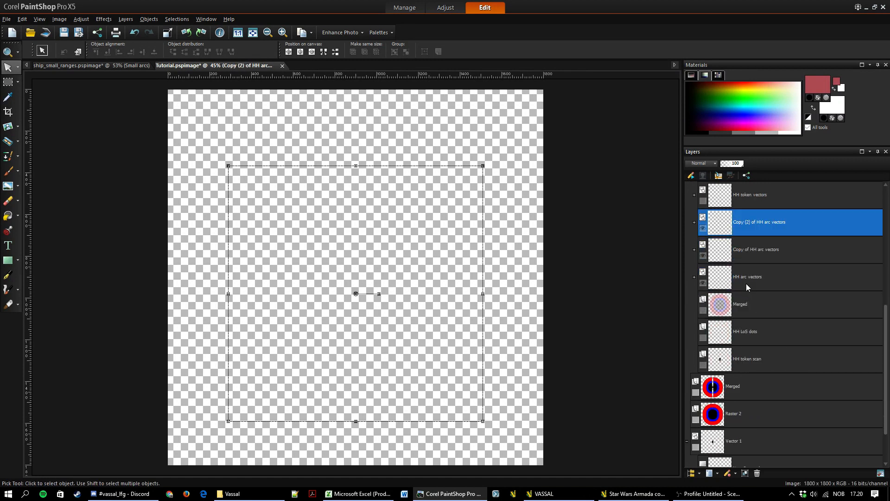
left_click_drag(756, 225, 745, 402)
left_click(766, 224)
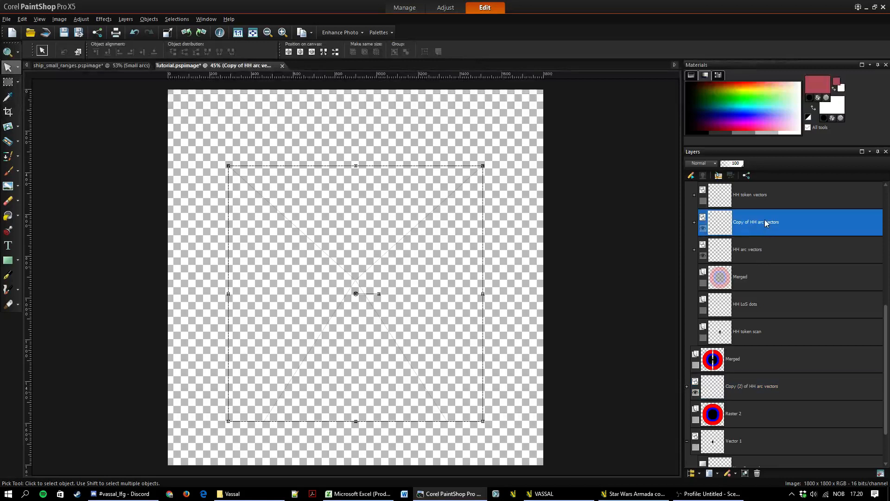
left_click_drag(766, 224, 759, 426)
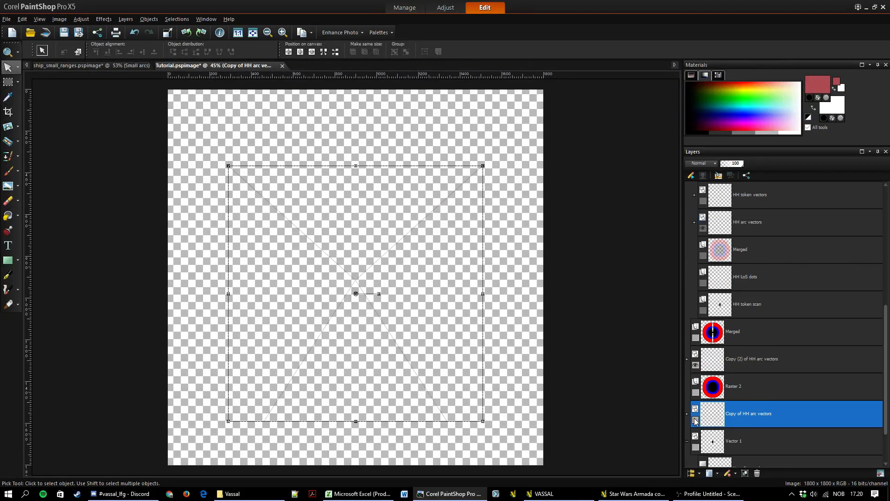
- Show the split-ring Merged layer and merge it with the visible Copy (2) of HH arc vectors using Merge Visible
left_click(696, 338)
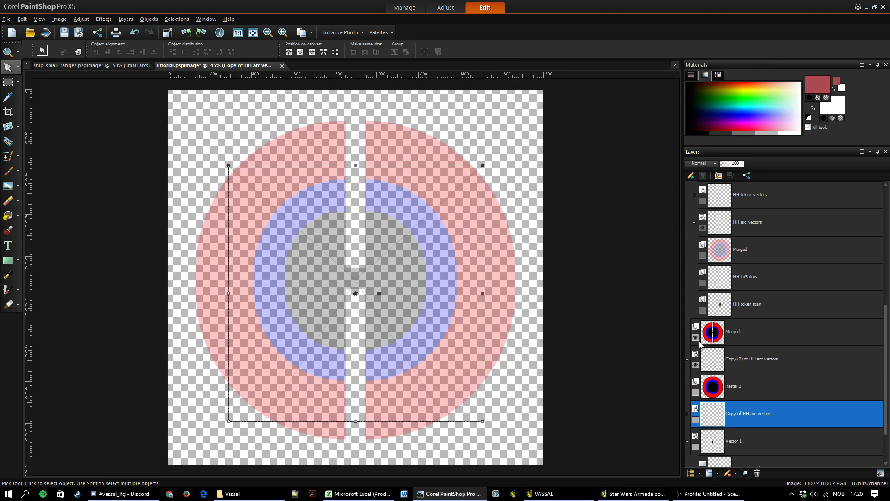
left_click(756, 338)
right_click(756, 335)
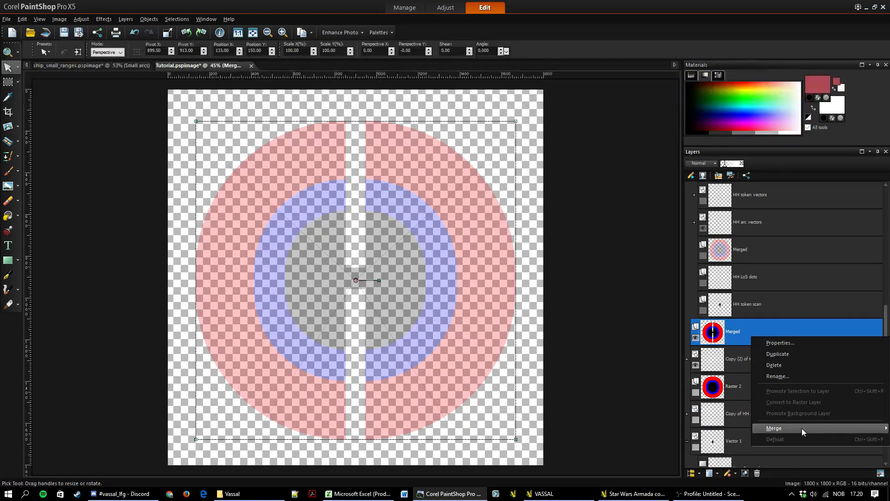
mouse_move(802, 428)
left_click(711, 444)
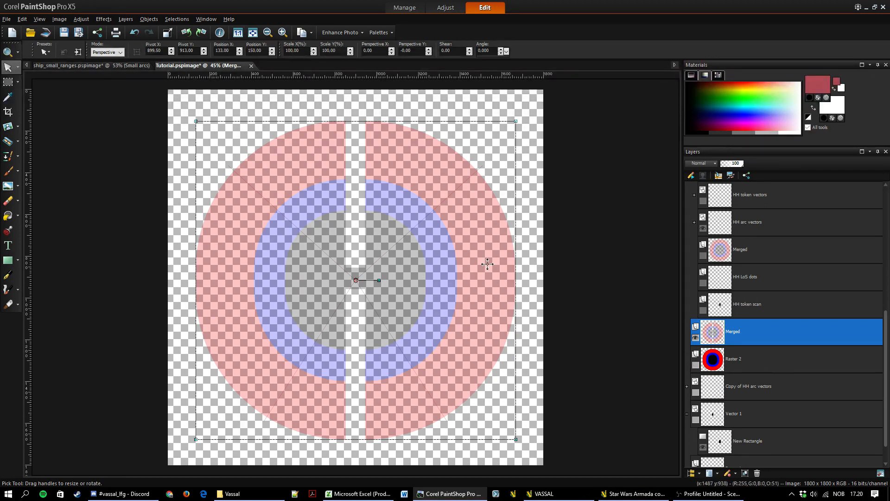
- Hide the Merged layer, show Raster 2 and Copy of HH arc vectors, and combine these two using Merge Visible
left_click(695, 339)
left_click(696, 365)
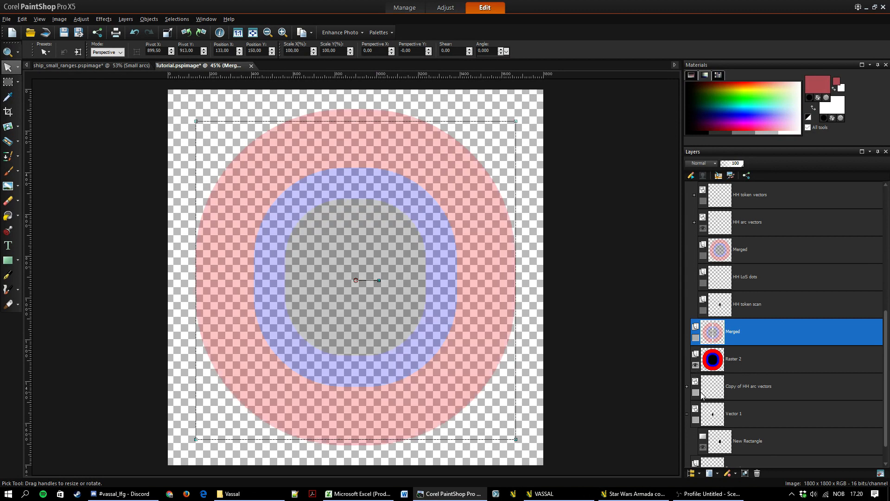
left_click(773, 365)
right_click(752, 362)
mouse_move(807, 459)
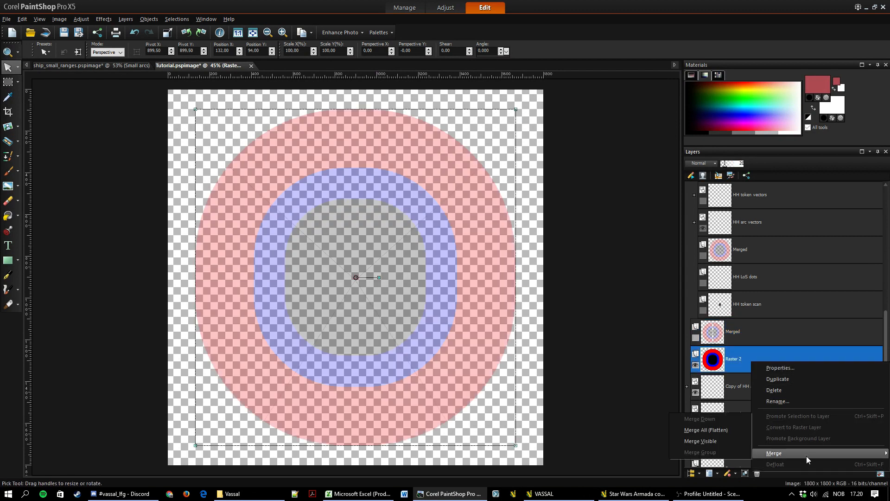
left_click(703, 441)
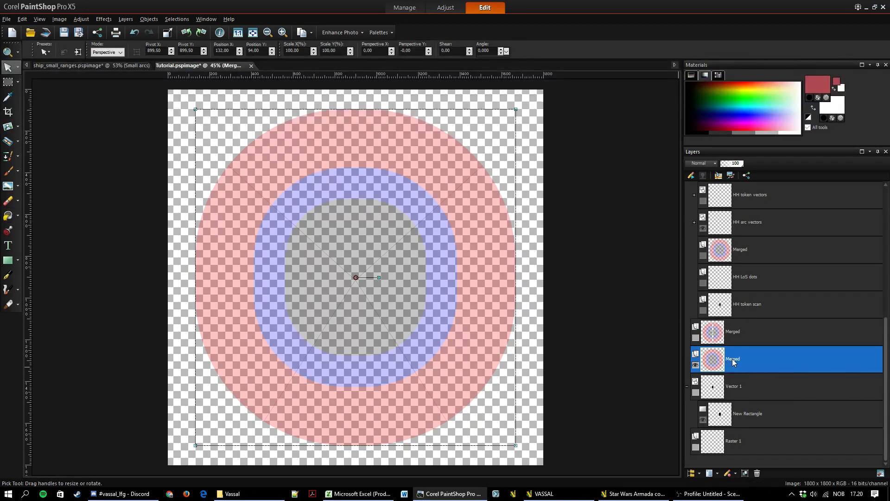
- Rename the merged full-ring layer as Front/rear and the merged split-ring layer above it as Sides
double_click(750, 359)
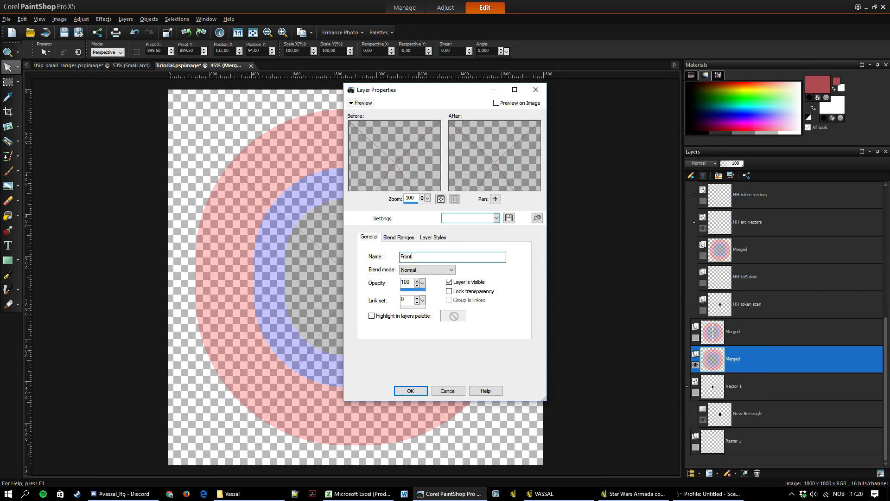
type("Front/rear")
key("Return")
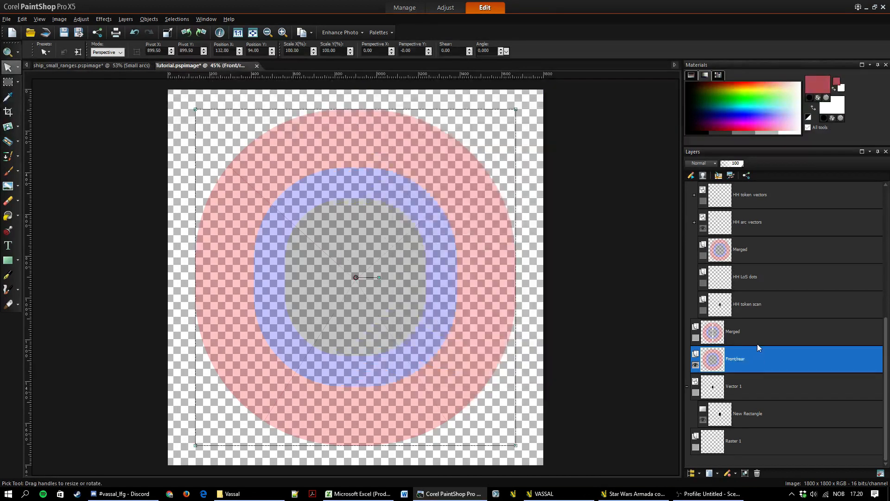
double_click(744, 335)
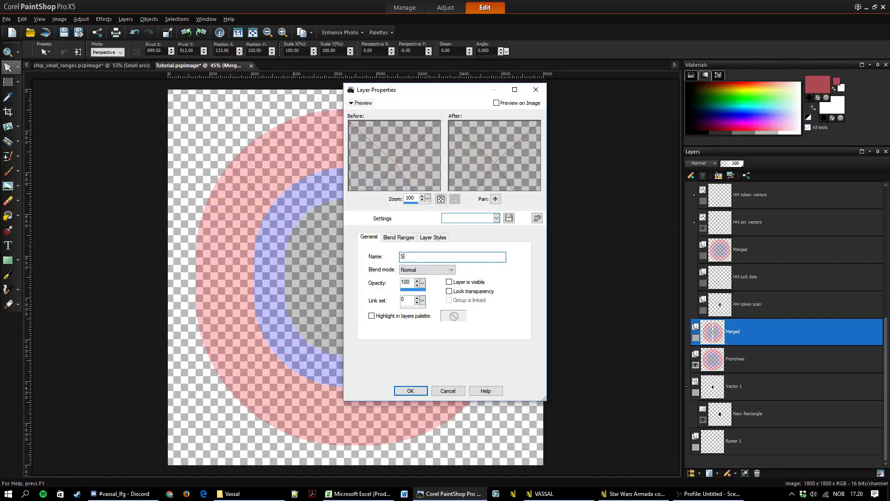
key("Return")
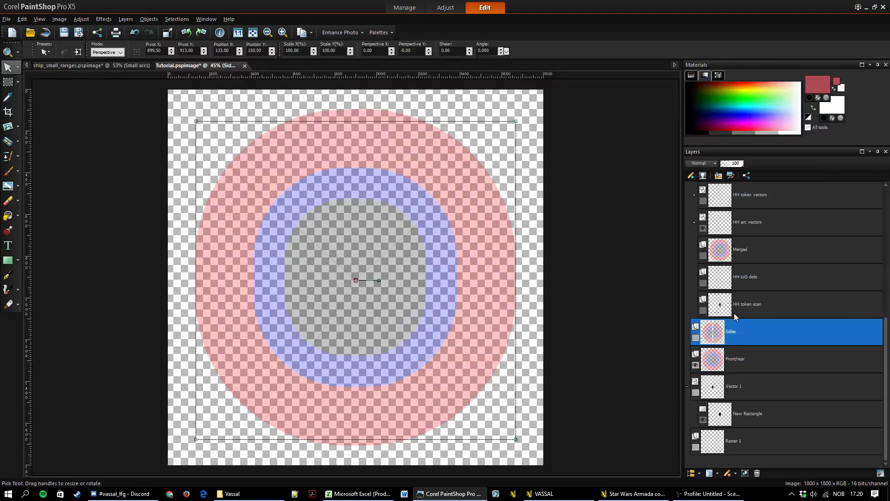
left_click(723, 359)
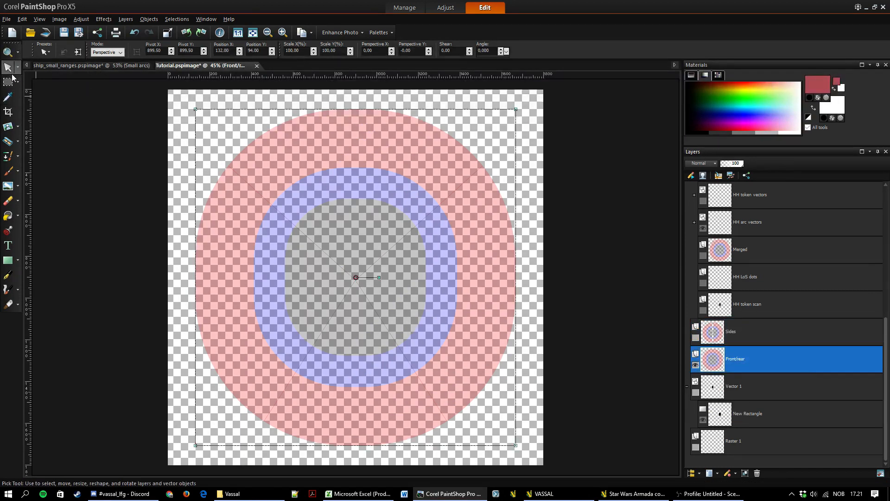
- Set the Magic Wand tolerance to 80 and match mode to RGB Value, test-selecting the left red segment on Front/rear
left_click(19, 84)
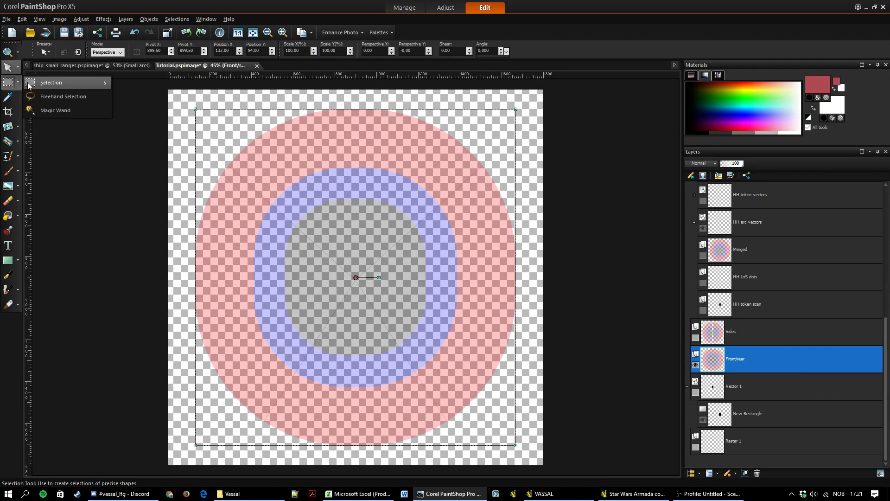
left_click(46, 114)
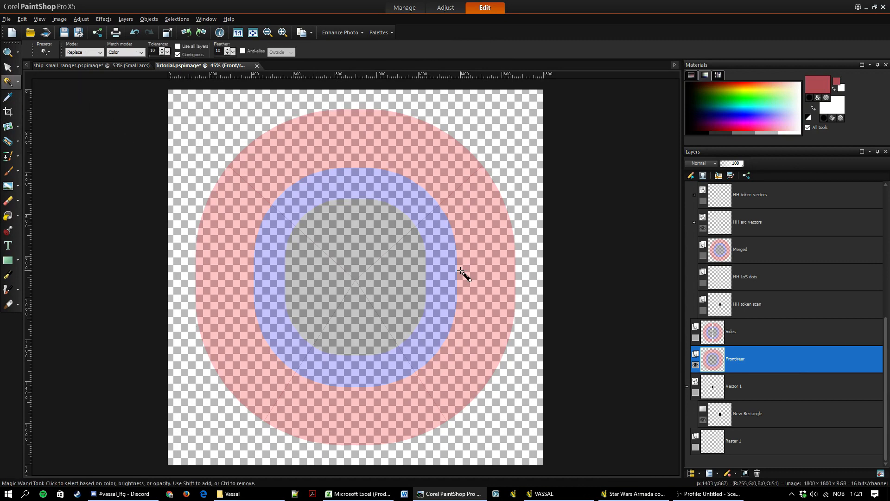
left_click(230, 267)
type("80")
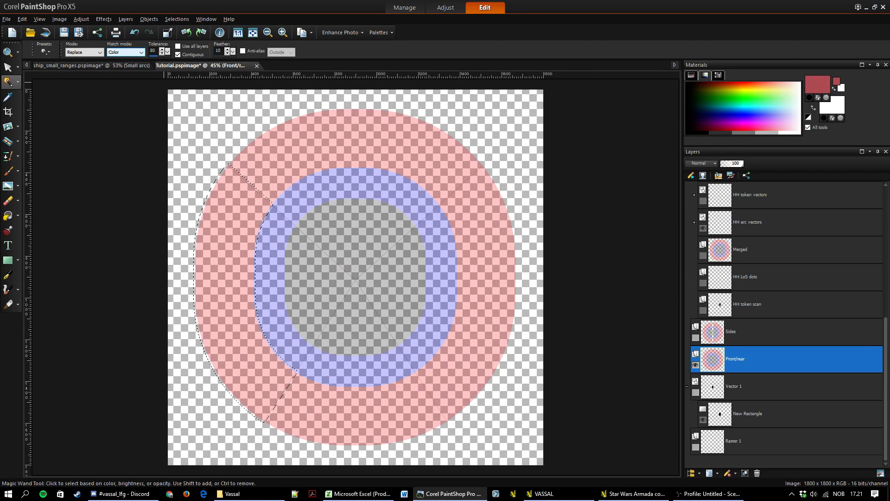
left_click(130, 54)
left_click(126, 63)
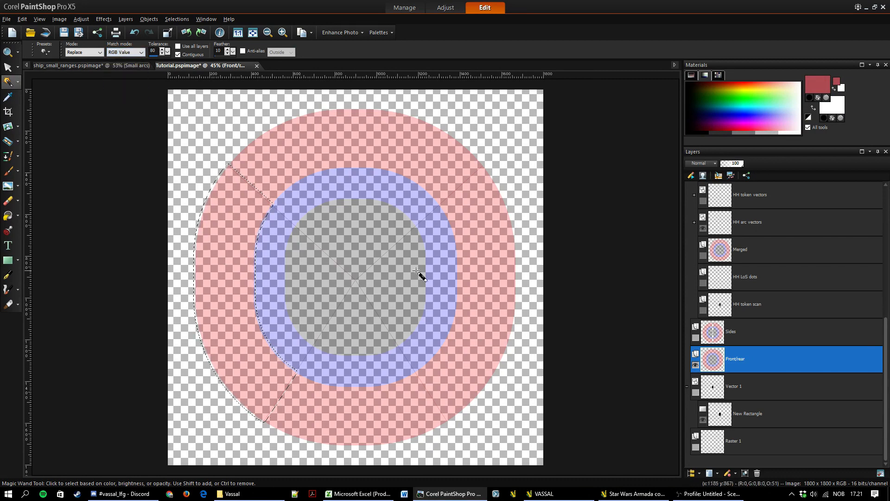
- Set the Magic Wand feather to 1 and tolerance to 15, testing the selection on the right red segment of Front/rear
left_click(497, 235)
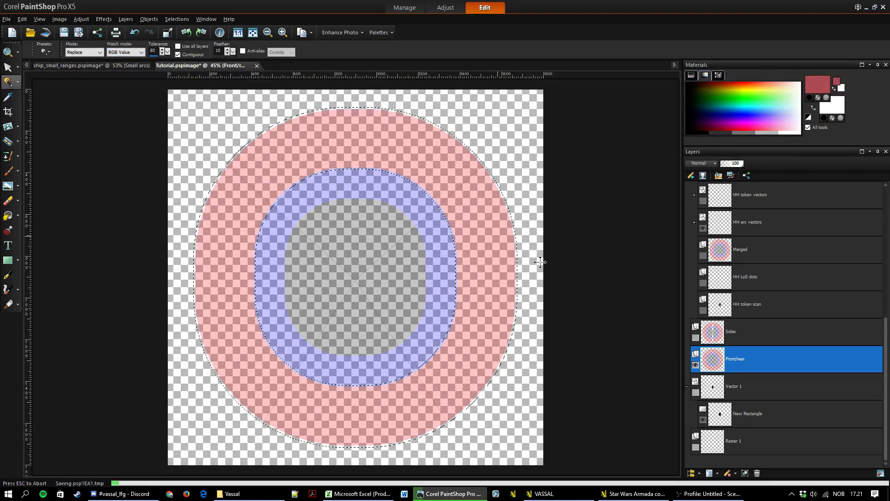
scroll(388, 235, "up", 1)
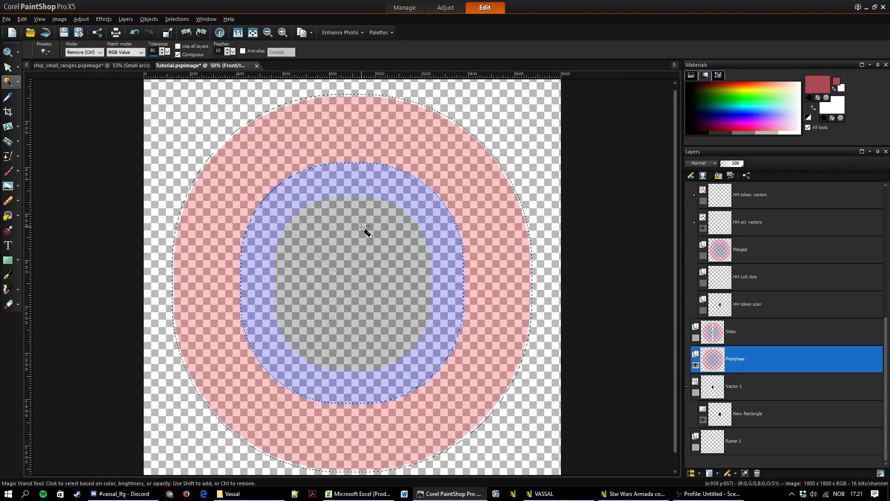
scroll(366, 231, "up", 1)
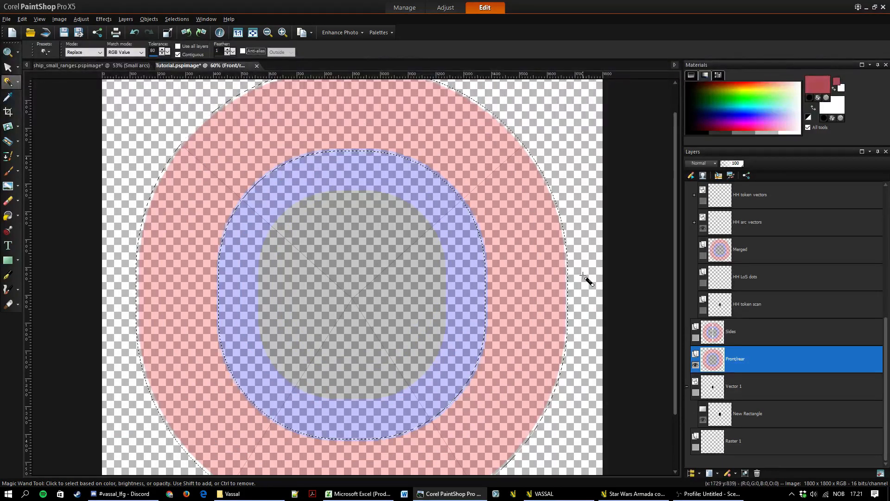
key("ctrl+d")
left_click(549, 291)
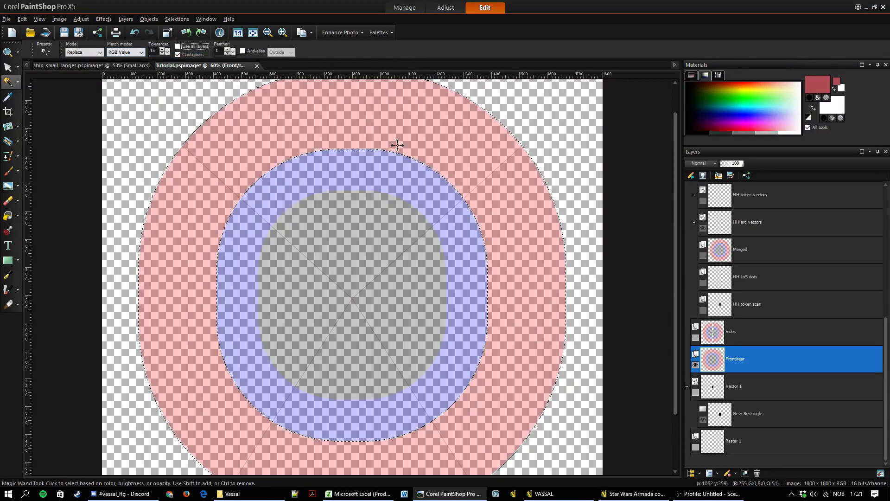
- Select and delete the right-hand blue and red ring segments between the arc lines on the Front/rear layer
key("ctrl+d")
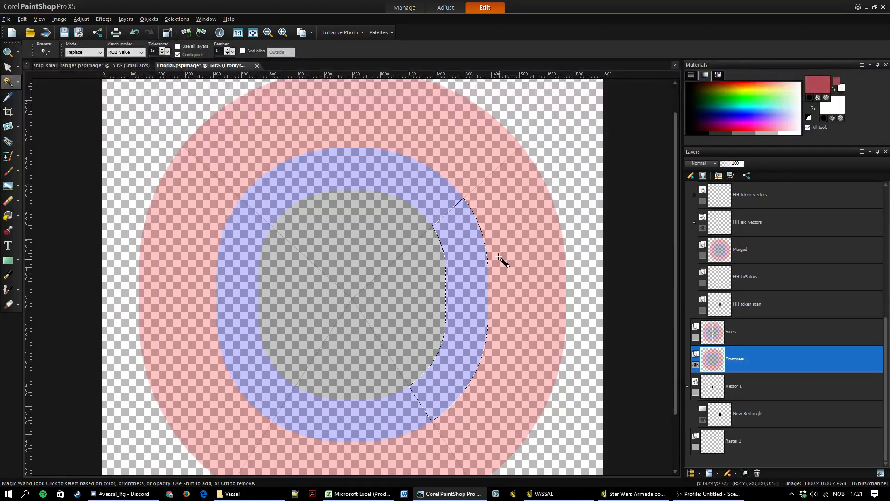
key("Delete")
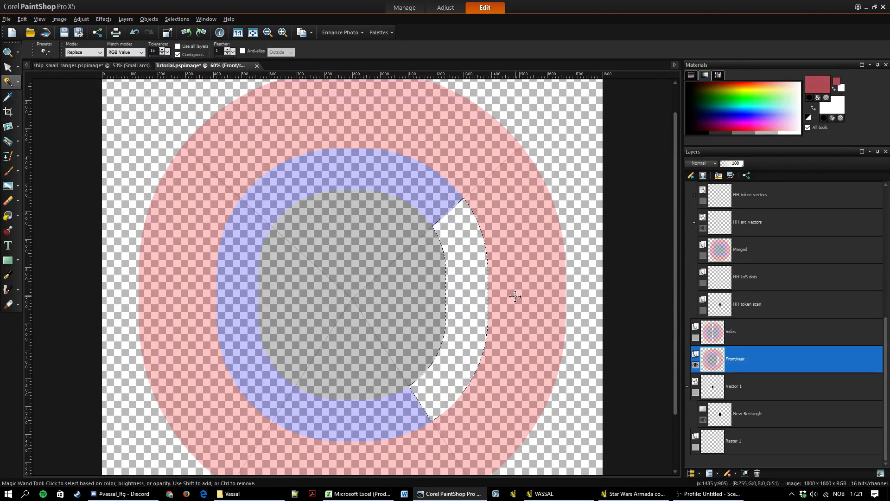
left_click(515, 297)
key("Delete")
left_click(428, 302)
key("Delete")
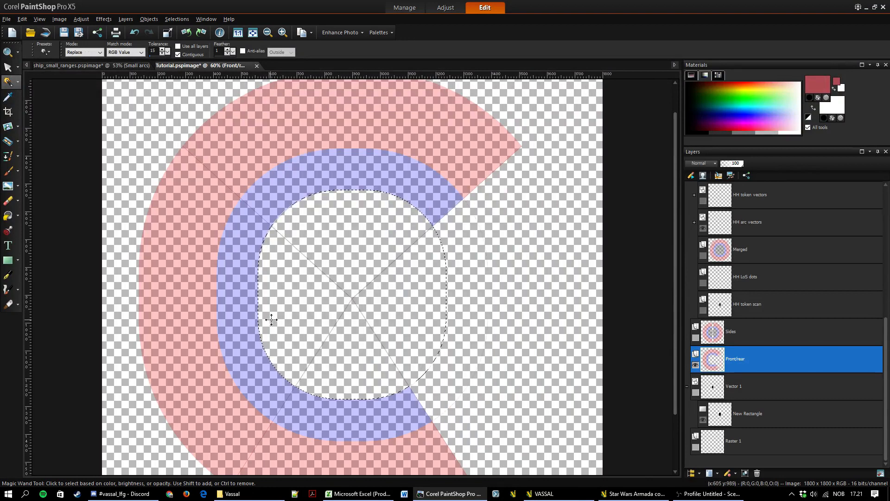
key("ctrl+z")
- Select and delete the left-hand blue and red ring segments between the arc lines on the Front/rear layer
scroll(357, 308, "up", 2)
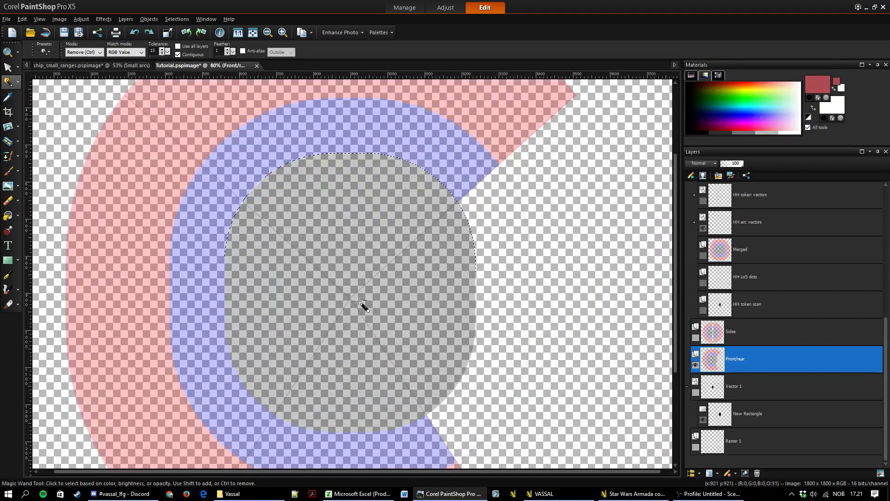
left_click(215, 302)
key("Delete")
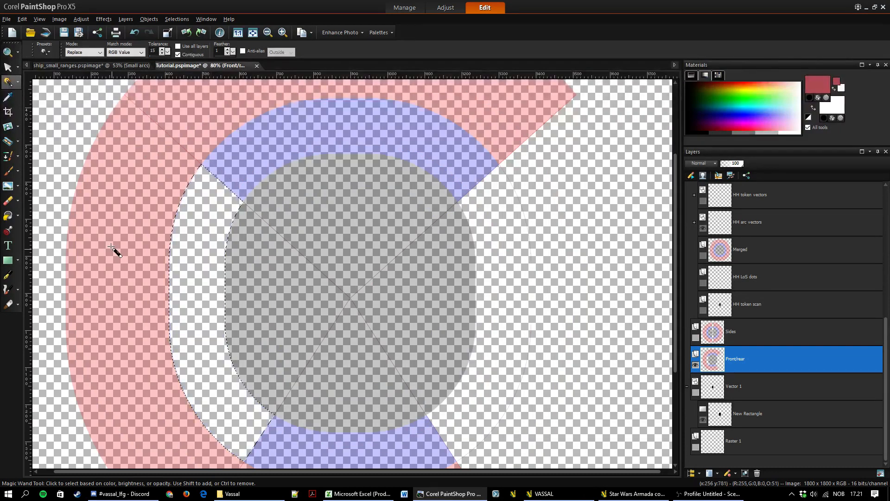
left_click(111, 247)
key("Delete")
- Paint a single size 3 brush dot where the four arc lines meet on Front/rear to close the gap
scroll(334, 311, "up", 3)
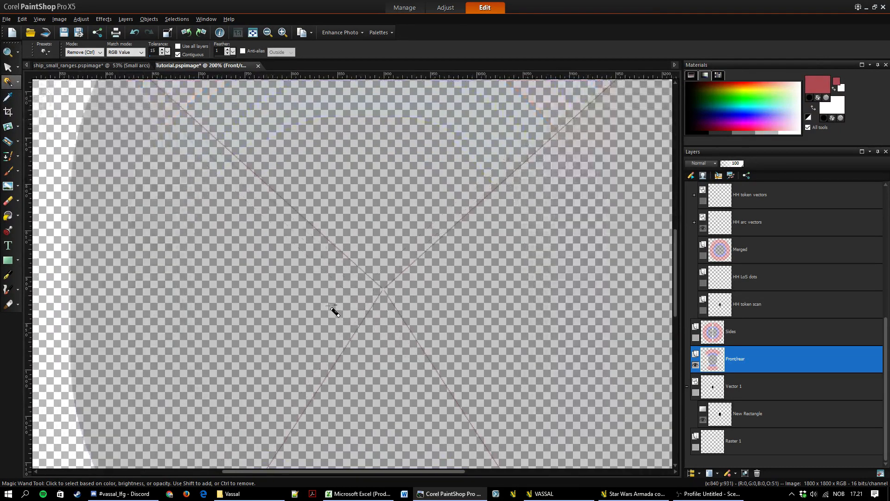
scroll(371, 292, "up", 3)
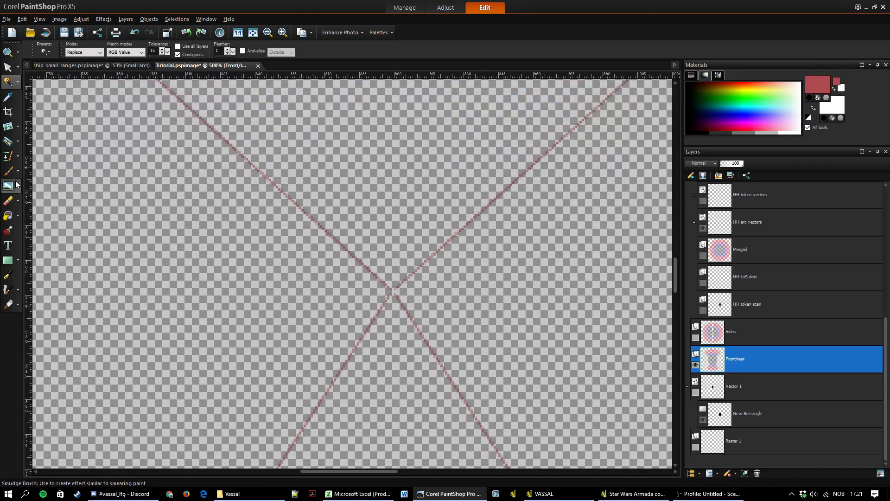
left_click(8, 173)
scroll(395, 291, "up", 1)
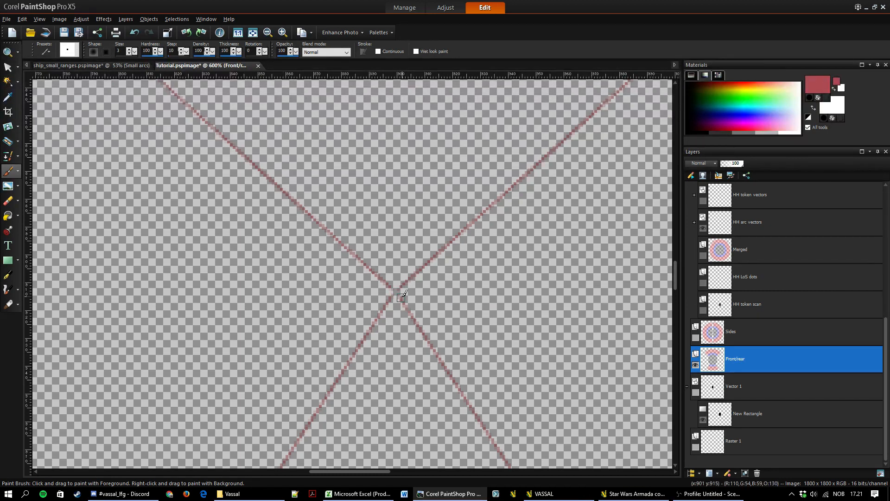
scroll(411, 271, "up", 3)
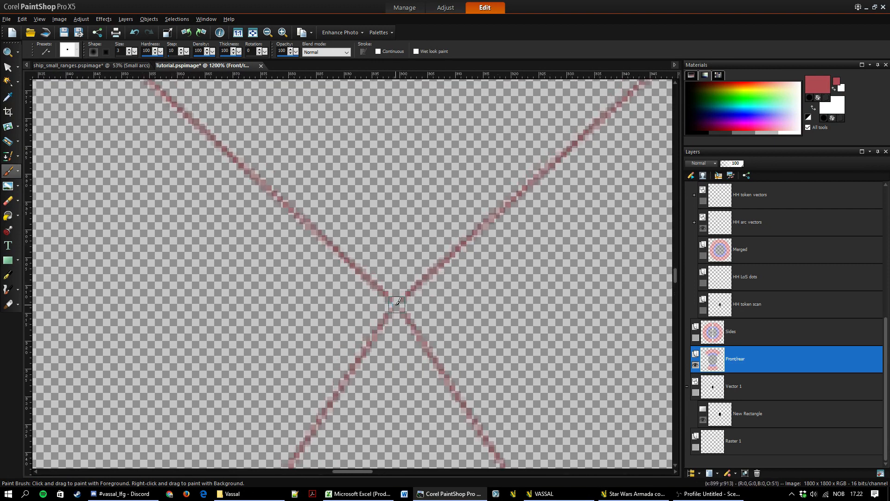
left_click(8, 81)
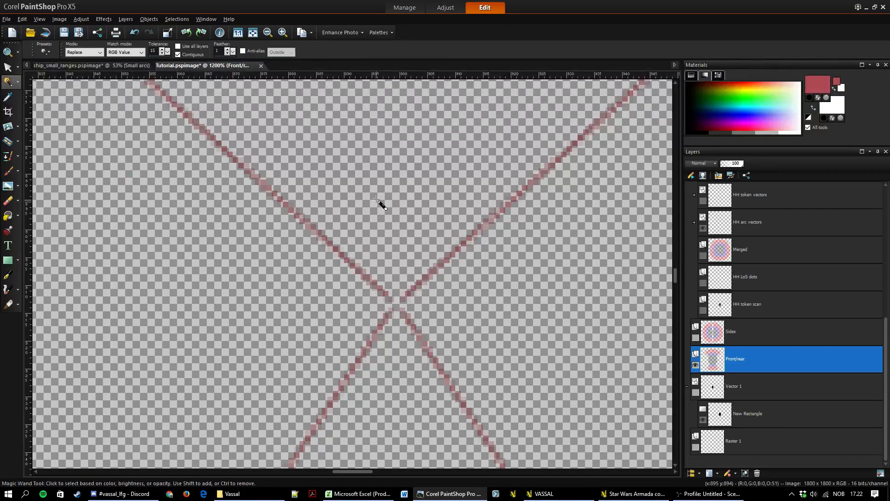
left_click(8, 171)
left_click(397, 304)
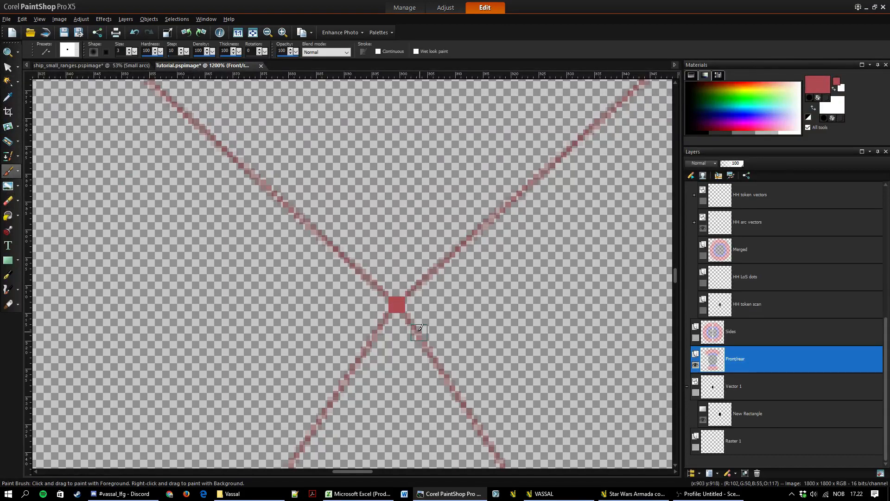
- Use the Magic Wand to remove the right and left grey wedges between the arc lines from the Front/rear layer
scroll(452, 305, "down", 10)
scroll(452, 305, "down", 3)
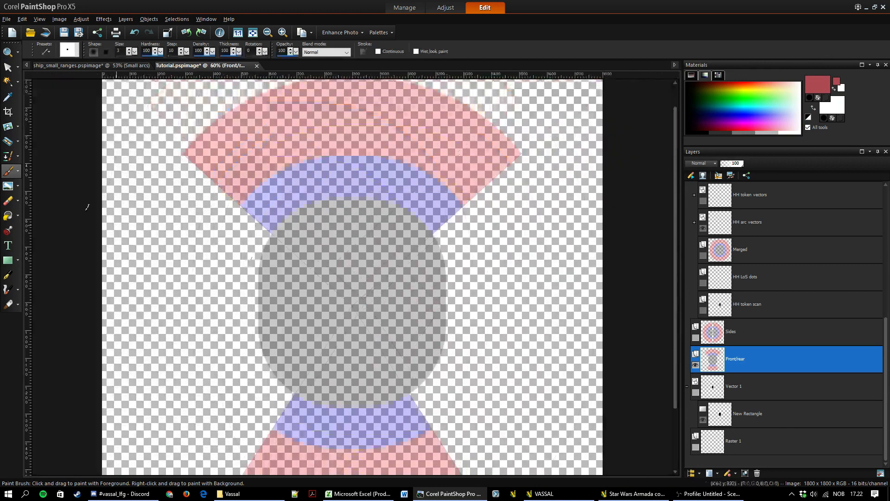
left_click(10, 82)
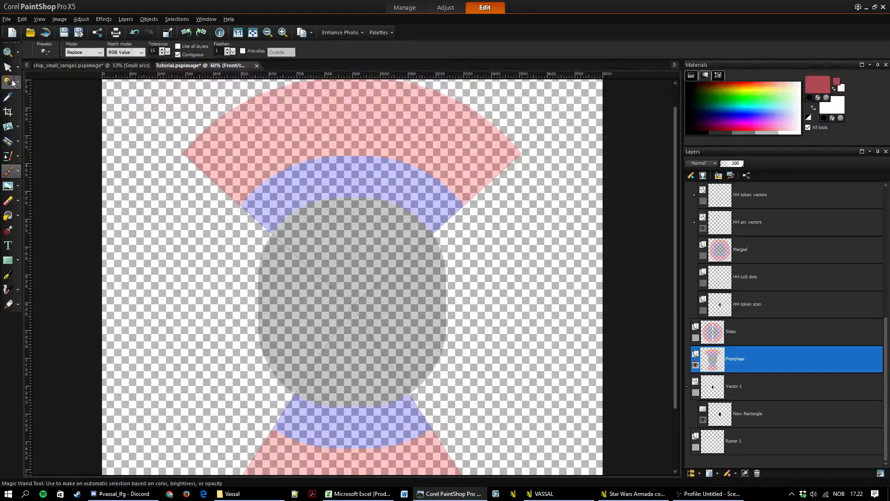
left_click(420, 303)
key("Delete")
left_click(307, 314)
key("Delete")
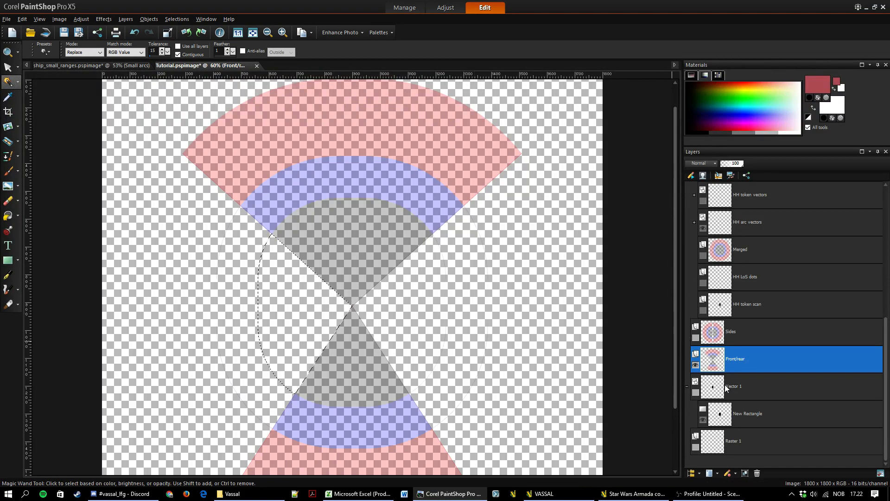
- Hide the Front/rear layer and show the Sides layer
left_click(696, 365)
left_click(696, 338)
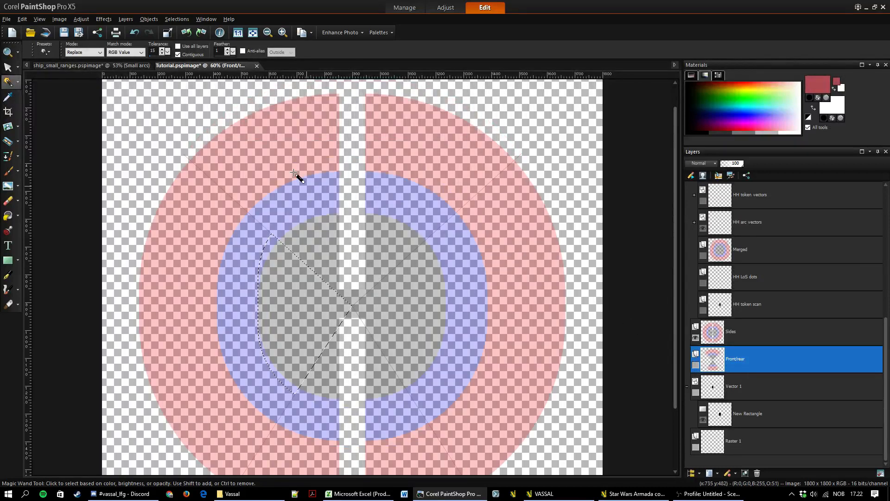
left_click(295, 173)
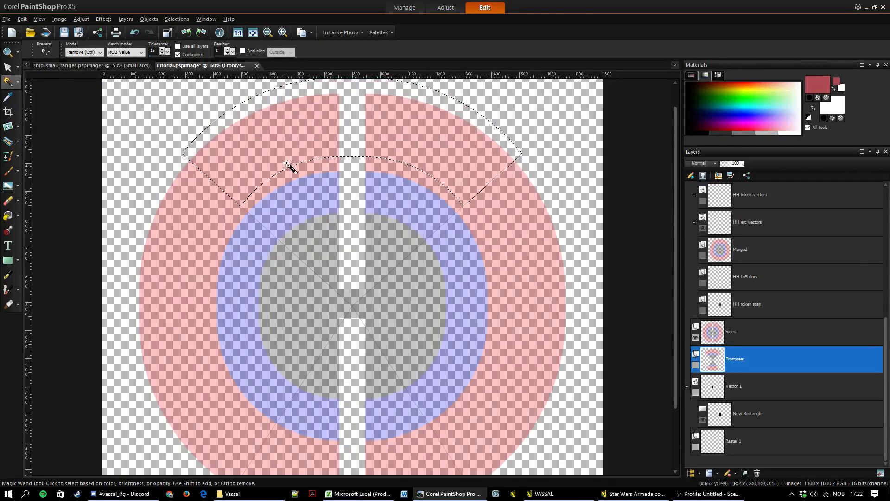
left_click(374, 210)
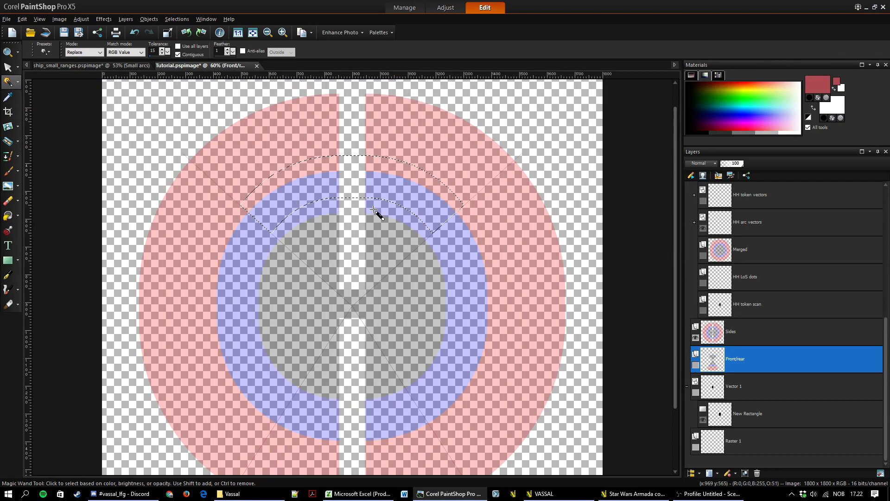
key("ctrl+z")
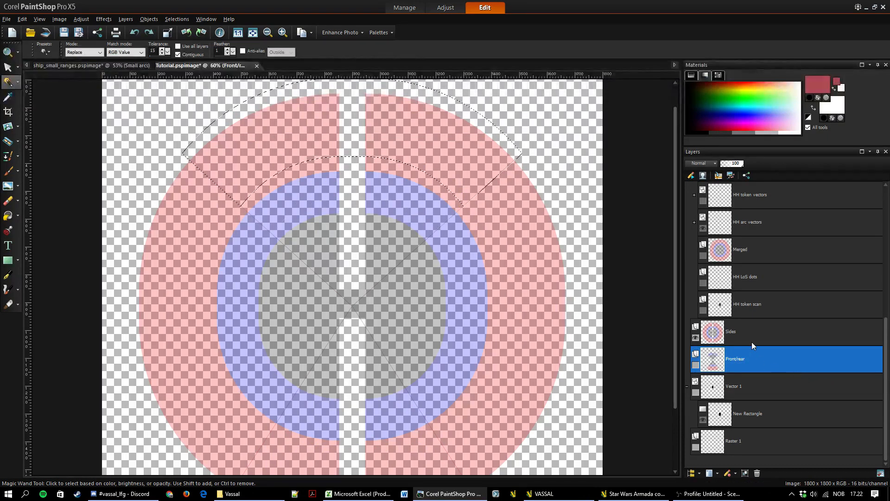
- On the Sides layer, remove the front blue and red segments on both sides of the central gap
left_click(740, 330)
left_click(307, 192)
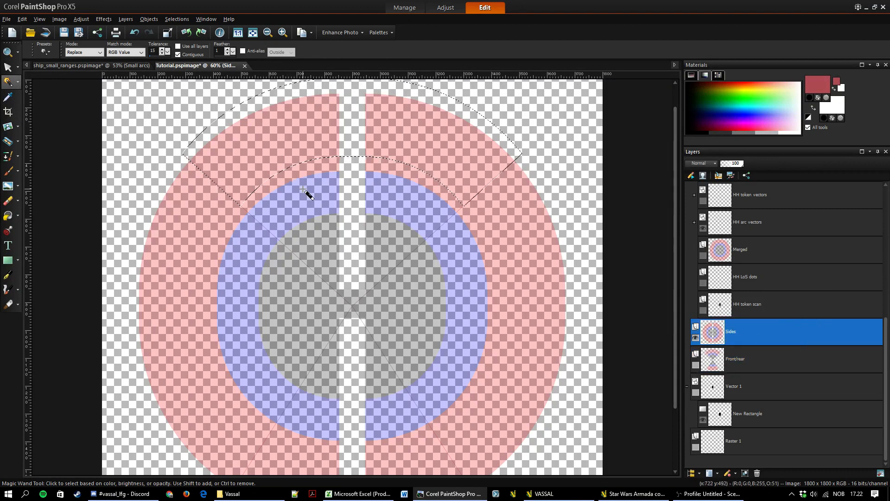
key("ctrl+x")
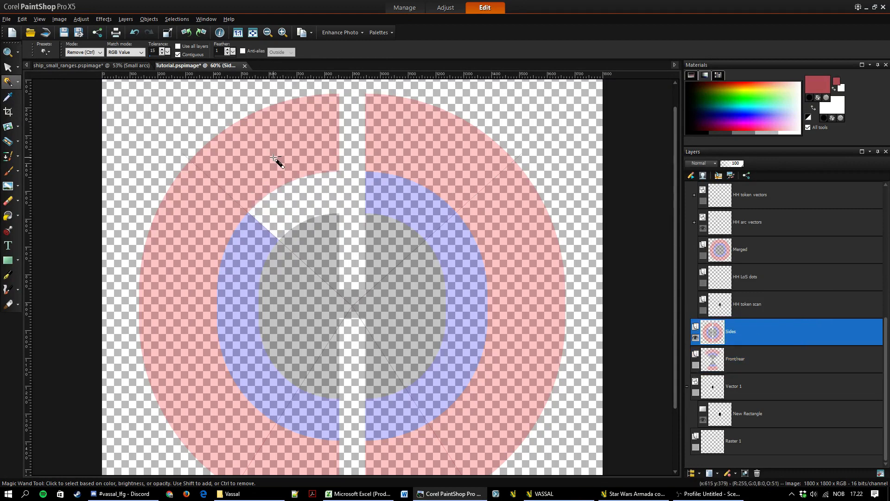
left_click(277, 159)
key("ctrl+x")
left_click(422, 149)
key("ctrl+x")
left_click(408, 199)
key("ctrl+x")
left_click(392, 241)
key("ctrl+x")
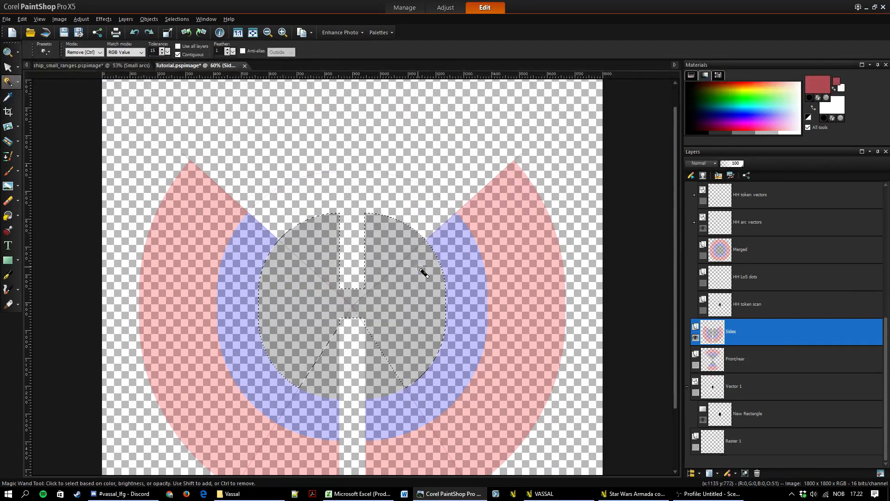
key("ctrl+z")
- Remove the rear red, blue and grey segments right of the central gap from the Sides layer
scroll(418, 387, "down", 1)
left_click(407, 431)
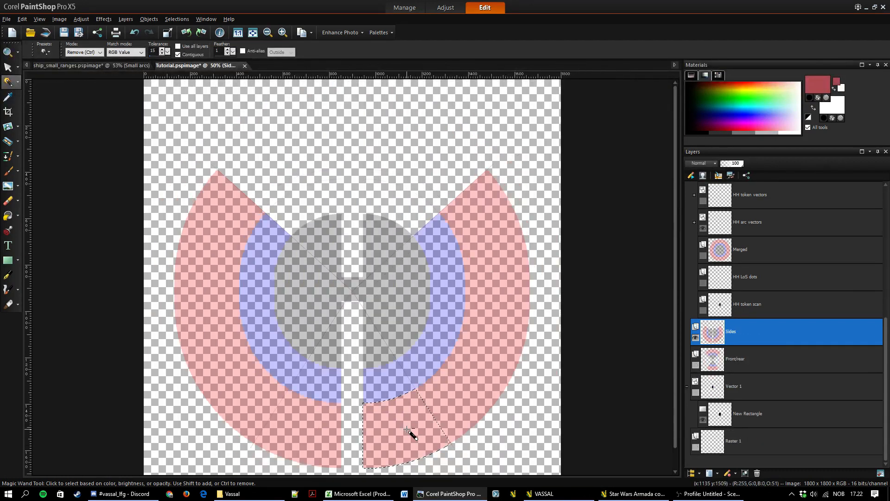
key("ctrl+x")
left_click(378, 388)
key("ctrl+x")
left_click(371, 356)
key("ctrl+x")
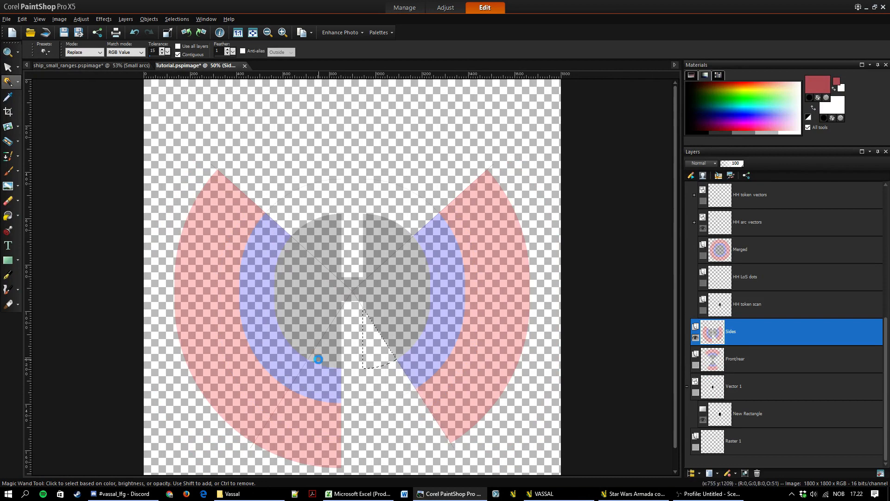
- Remove the rear grey, blue and red segments left of the central gap from the Sides layer
left_click(314, 357)
key("ctrl+x")
left_click(322, 392)
key("ctrl+x")
left_click(318, 419)
key("ctrl+x")
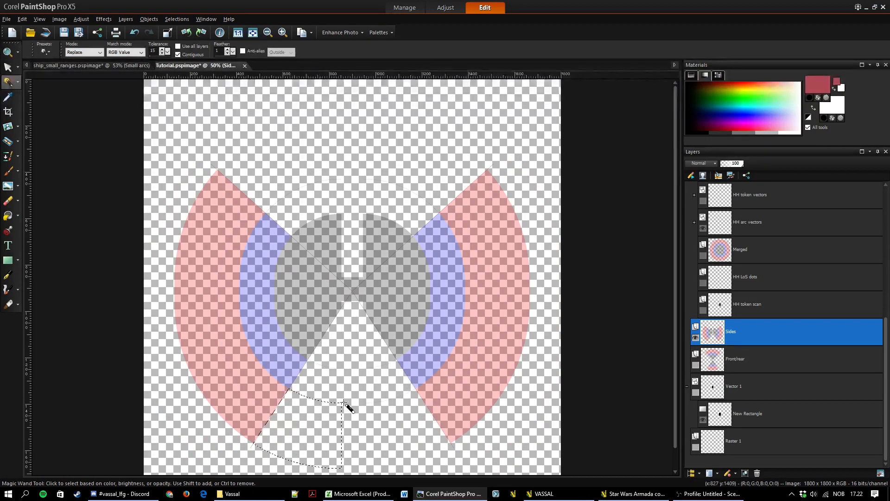
- Paint a single red brush dot on the Sides layer where the four arc lines meet, closing the gap at the crossing point
scroll(364, 308, "up", 4)
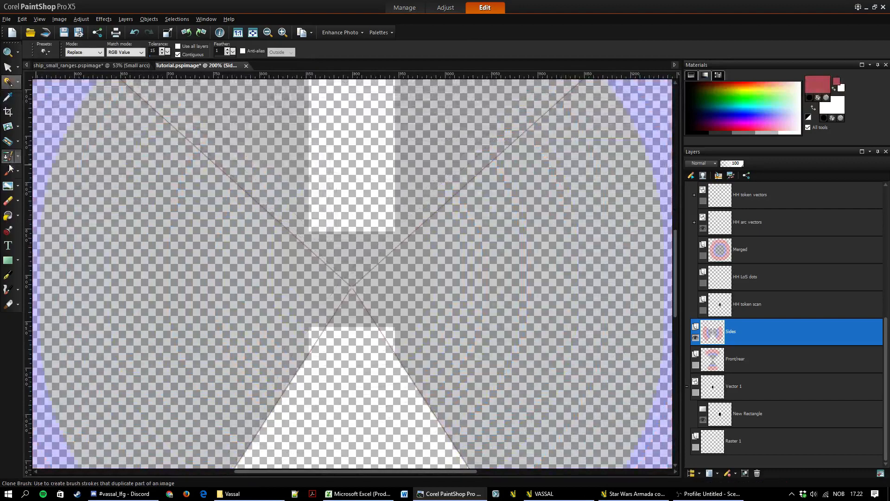
left_click(8, 170)
scroll(354, 286, "up", 1)
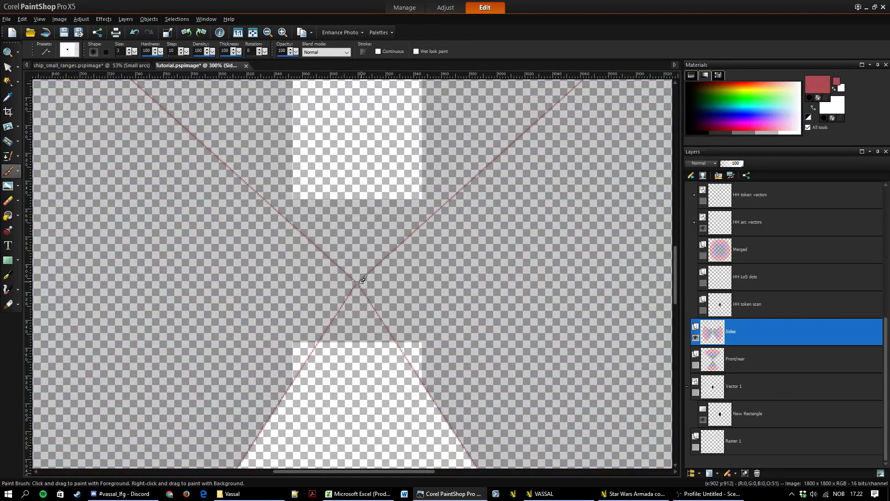
left_click(8, 82)
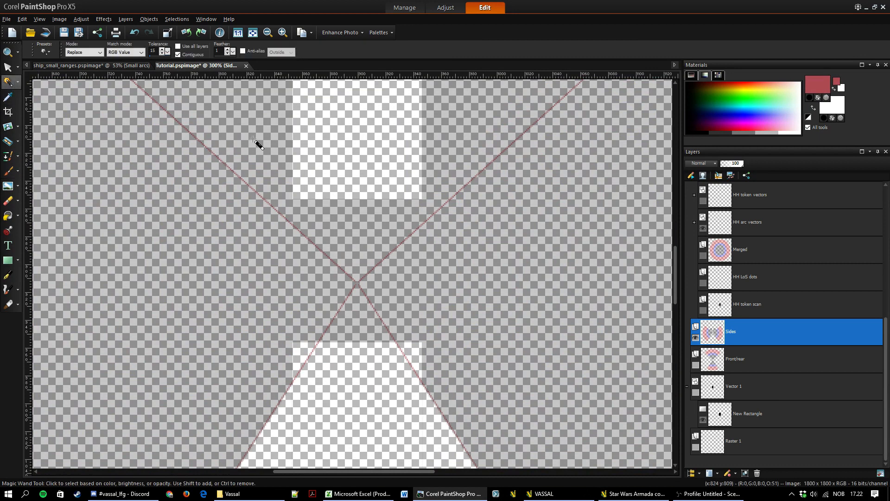
left_click(8, 170)
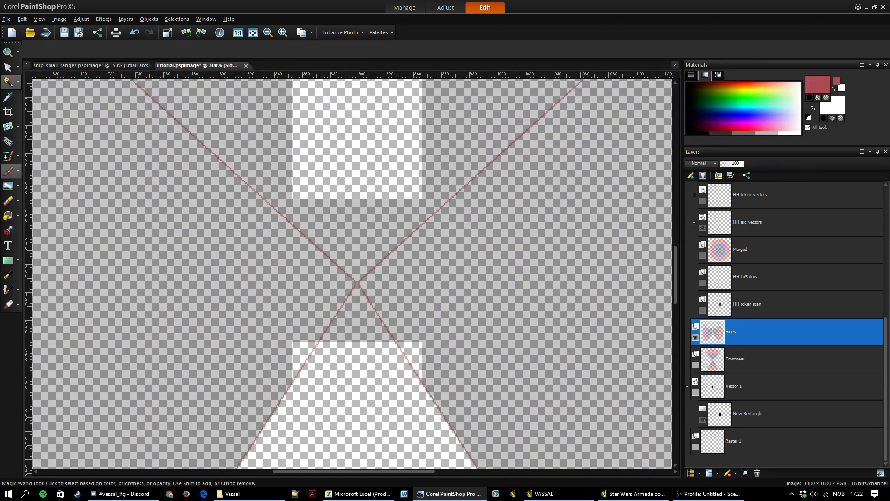
left_click(358, 283)
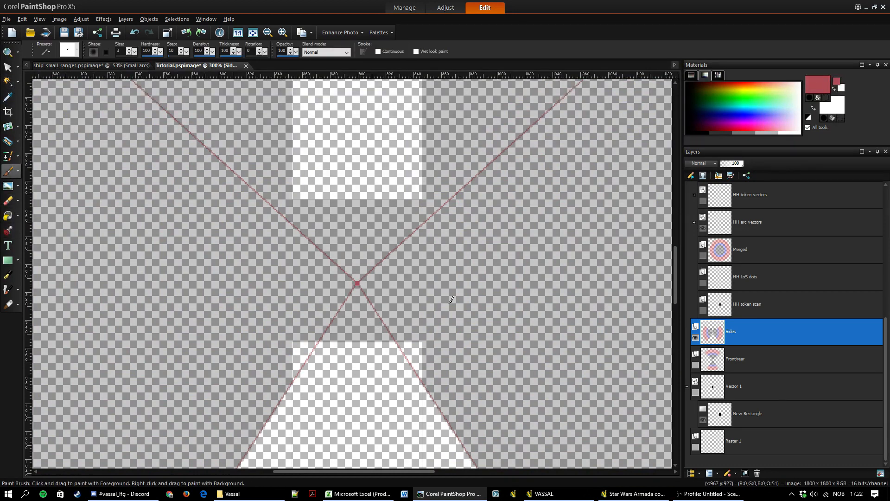
scroll(224, 242, "down", 5)
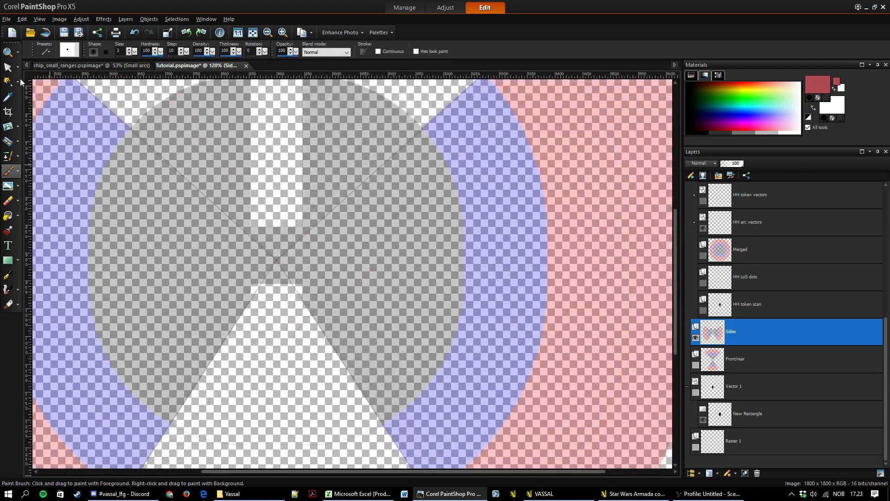
- Delete the grey front segments between the two front arc lines from the Sides layer, clear the selection and save the image
left_click(10, 87)
scroll(344, 215, "down", 2)
left_click(374, 189)
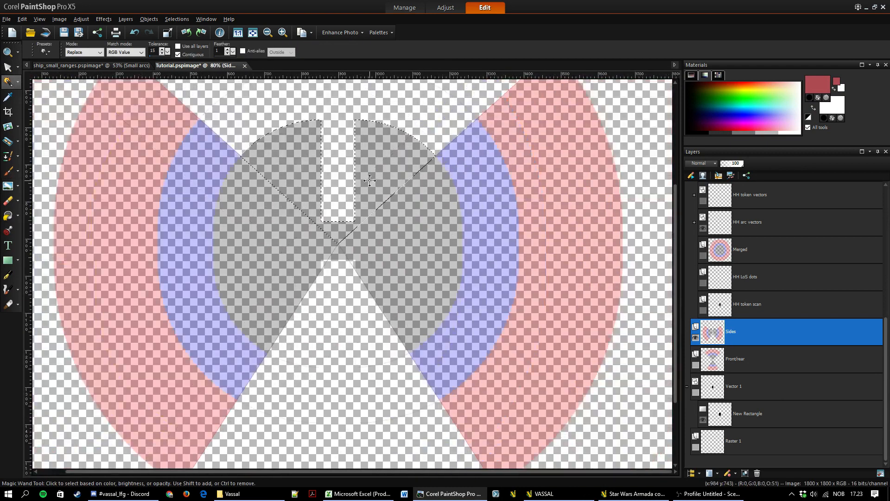
key("Delete")
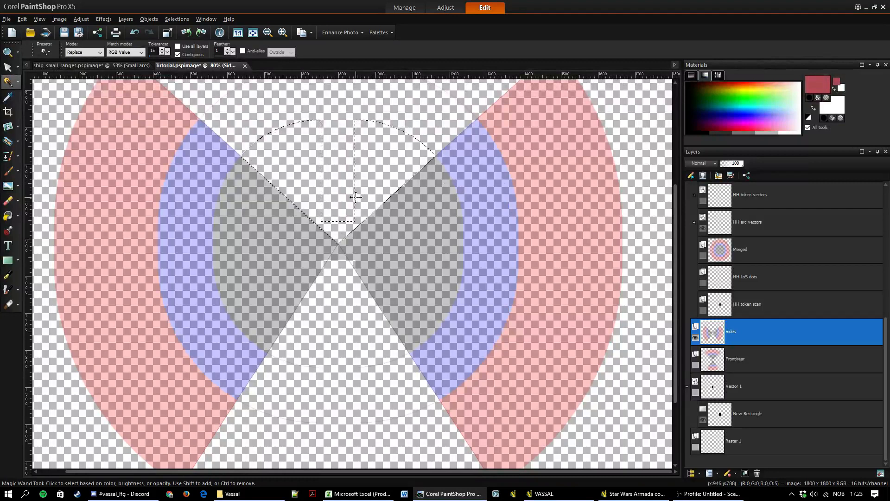
scroll(445, 250, "down", 3)
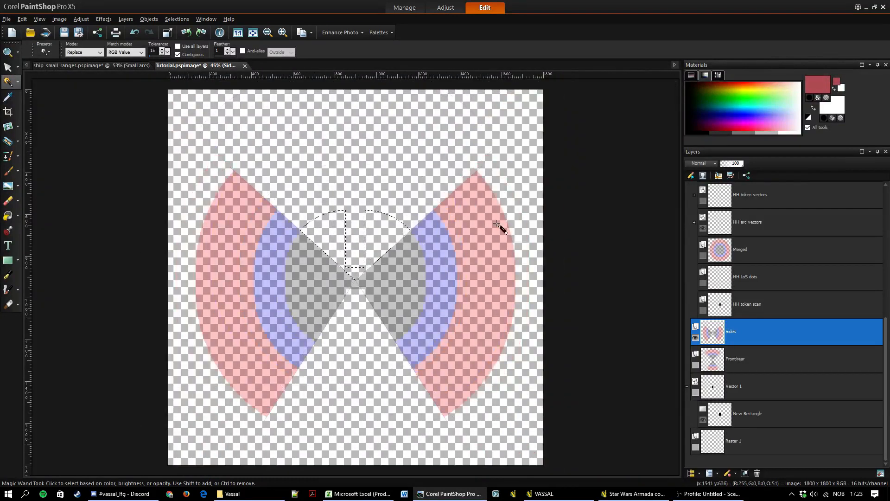
left_click(62, 33)
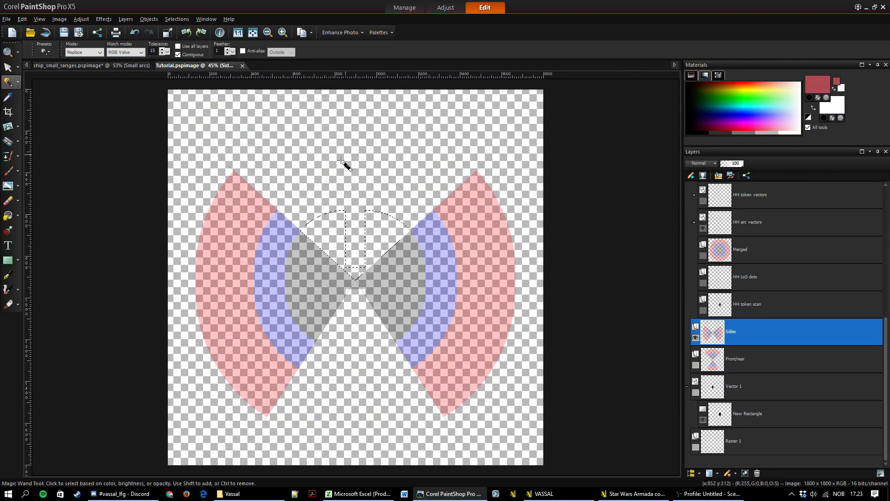
scroll(293, 205, "up", 1)
key("ctrl+d")
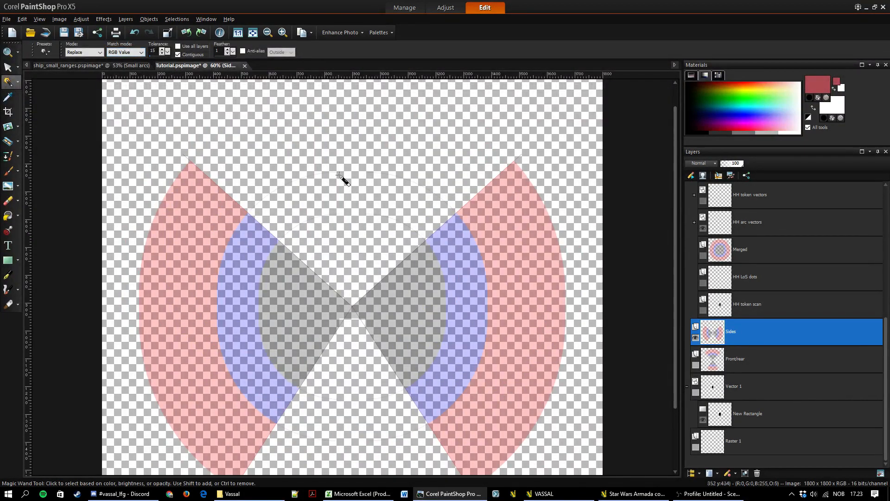
- Set the eraser size to 32 and erase the faint leftover range outlines in the front gap of the Sides layer
scroll(341, 179, "up", 3)
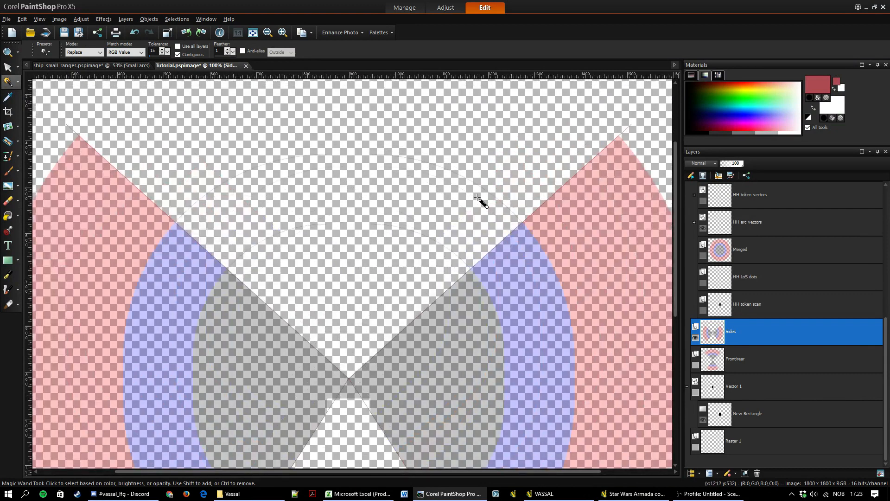
left_click(8, 201)
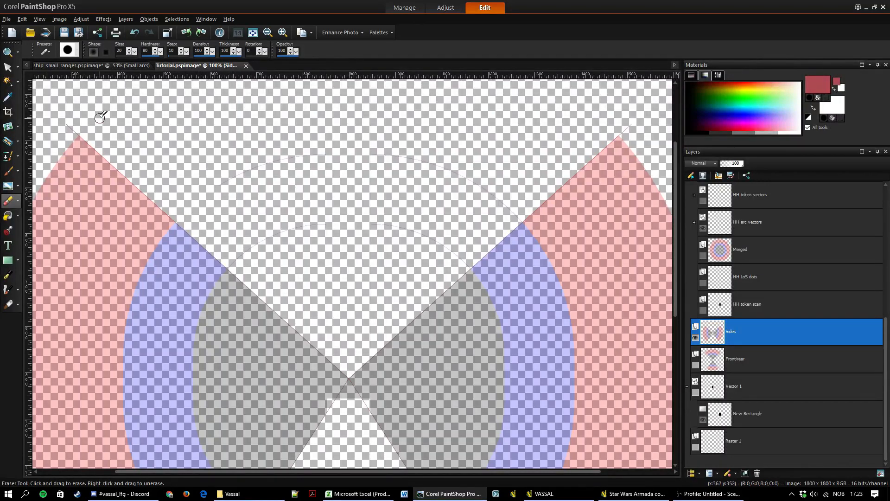
type("32")
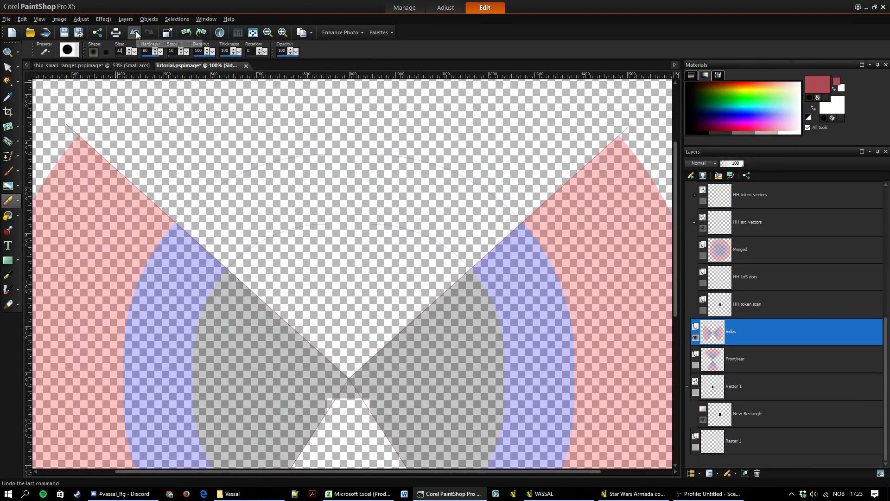
left_click_drag(222, 182, 361, 150)
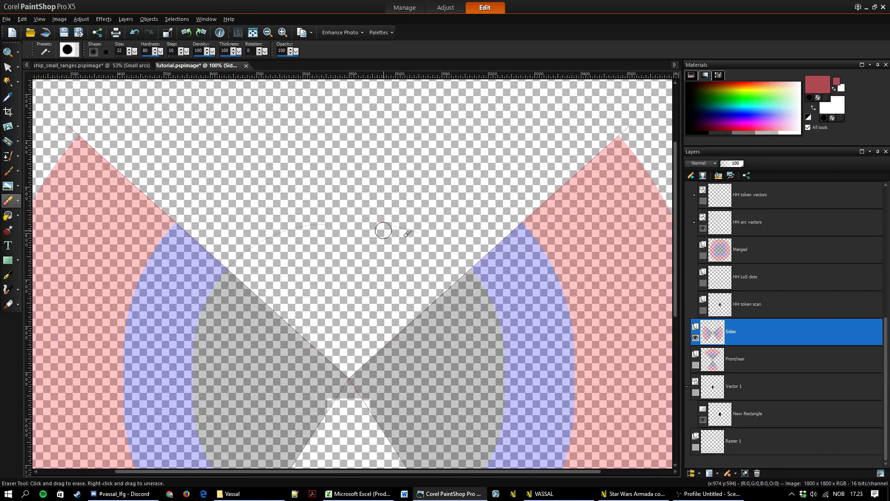
left_click_drag(286, 227, 272, 234)
- Erase the faint leftover range outlines between the two rear arc lines on the Sides layer
scroll(444, 240, "down", 5)
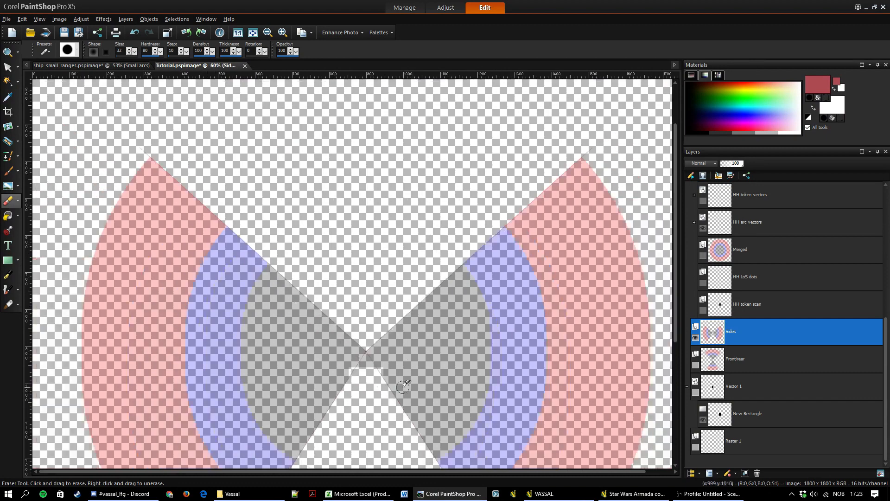
scroll(304, 392, "up", 6)
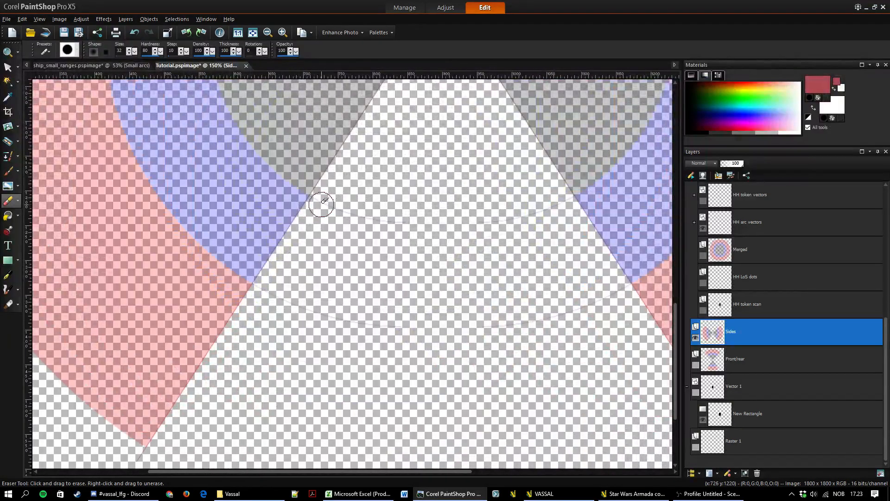
mouse_move(366, 217)
left_mouse_down()
mouse_move(513, 226)
mouse_move(564, 202)
left_mouse_up()
mouse_move(620, 291)
left_mouse_down()
mouse_move(496, 321)
mouse_move(394, 326)
mouse_move(337, 323)
mouse_move(254, 285)
left_mouse_up()
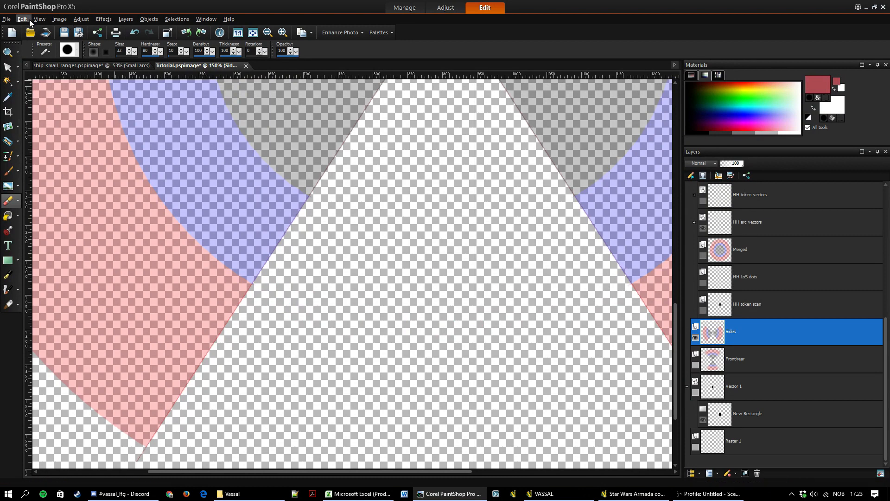
- Show Front/rear instead of Sides, undo the stray eraser stroke, and erase the blue range's leftover outline left of the rear arc on Front/rear
left_click(696, 337)
left_click(695, 365)
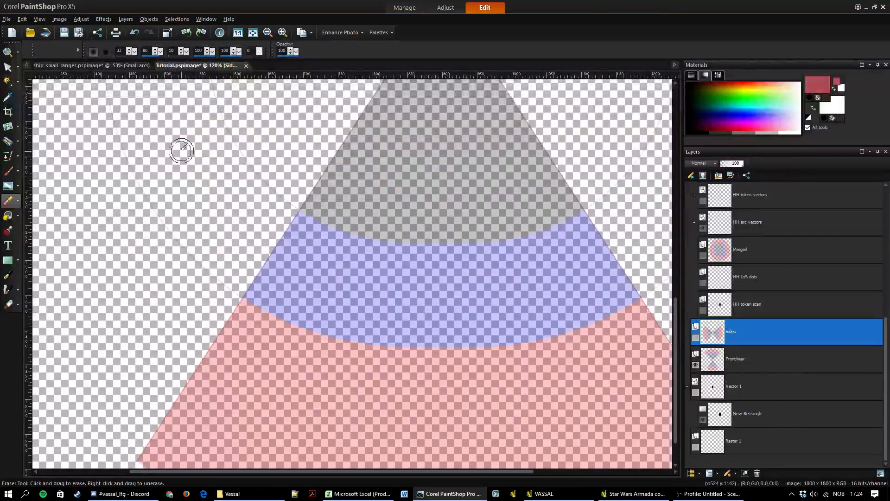
scroll(185, 228, "down", 1)
scroll(183, 254, "up", 3)
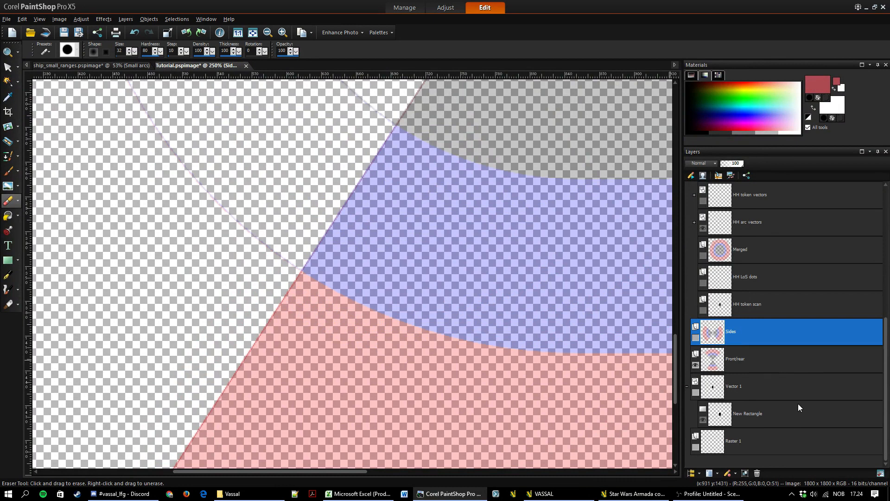
key("ctrl+z")
left_click(757, 360)
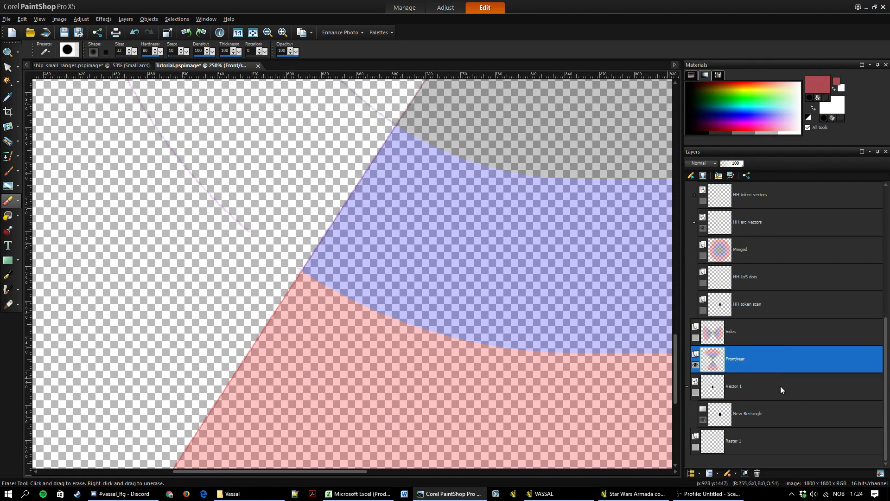
scroll(773, 373, "up", 1)
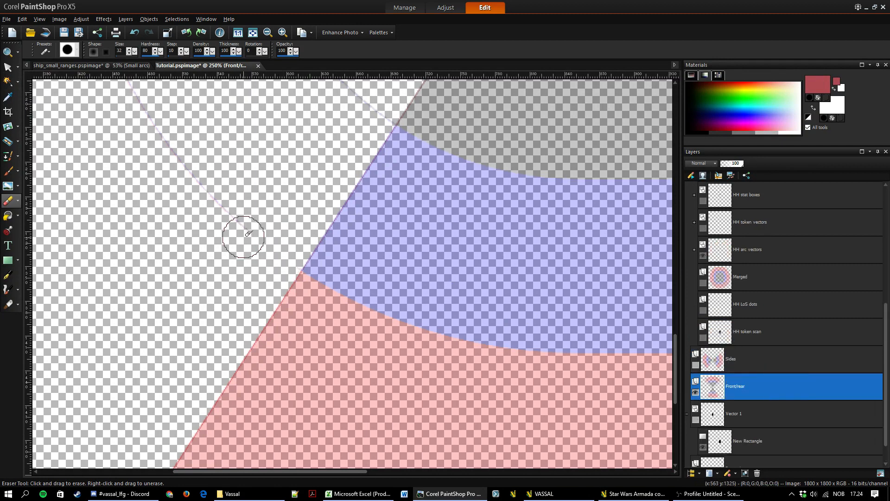
mouse_move(242, 235)
left_mouse_down()
mouse_move(129, 119)
mouse_move(119, 95)
left_mouse_up()
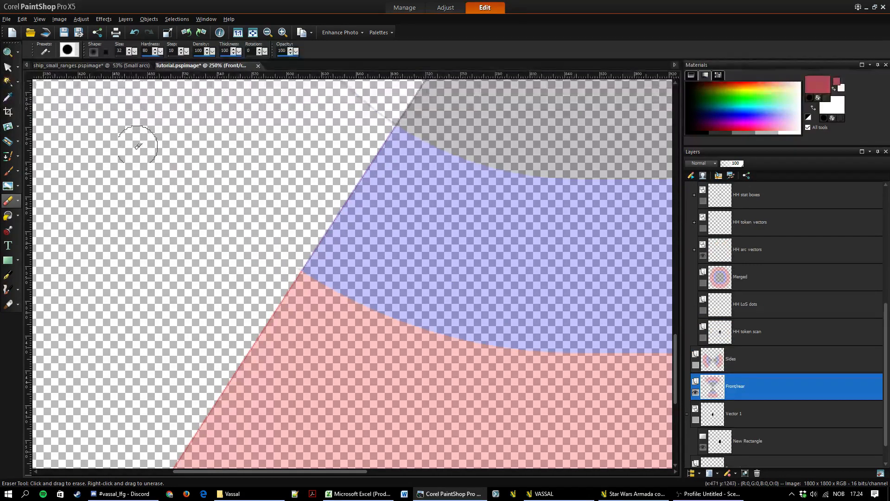
- Erase the remaining faint range outlines in the gap left of the centre on the Front/rear layer
scroll(138, 144, "down", 4)
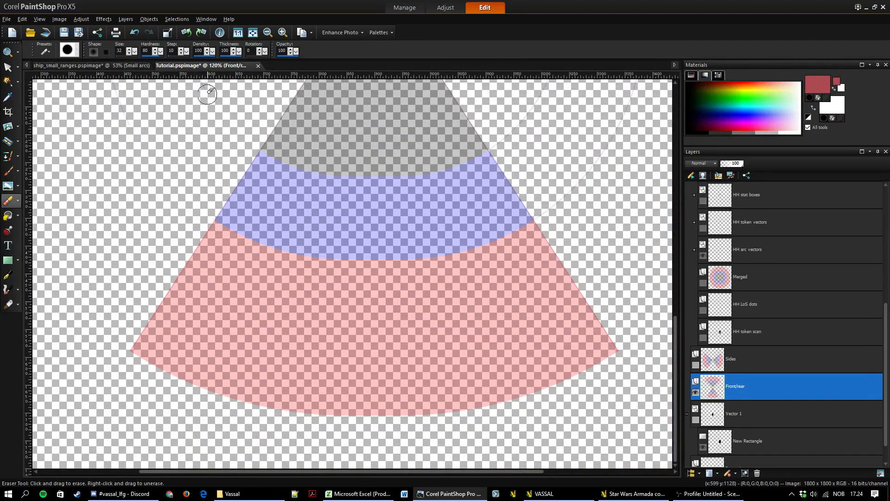
scroll(176, 114, "down", 3)
scroll(214, 183, "up", 3)
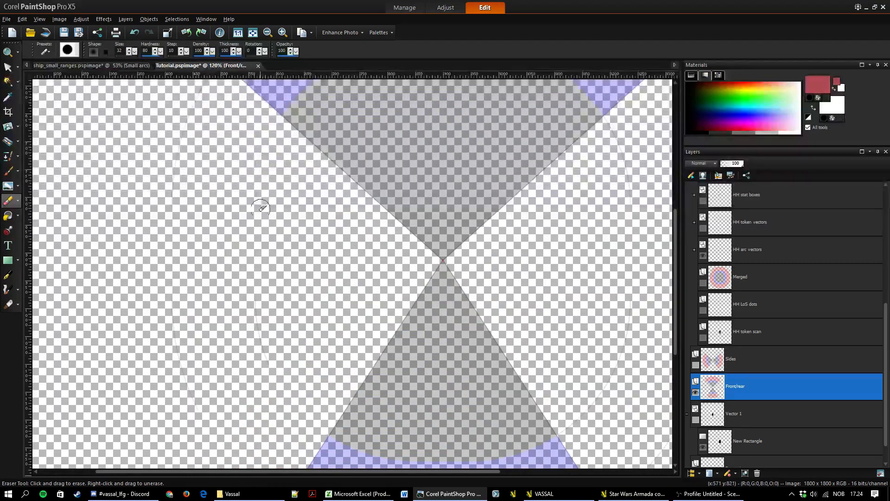
scroll(259, 122, "down", 1)
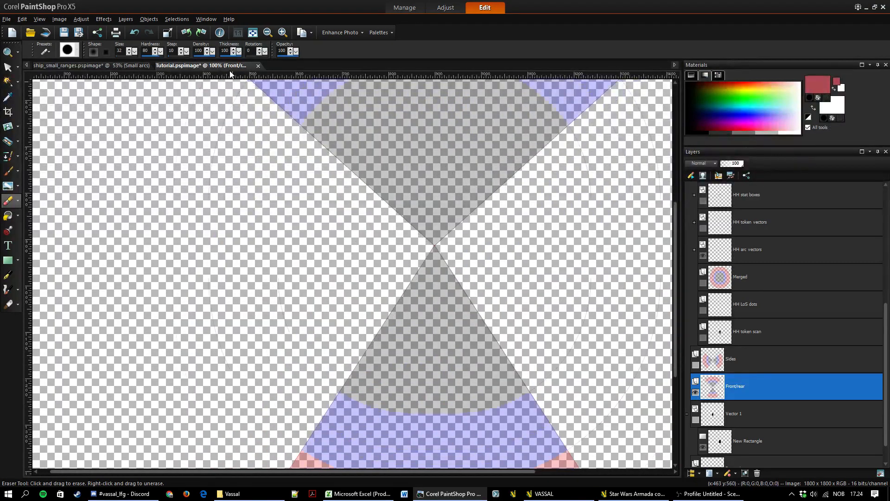
scroll(185, 116, "down", 1)
scroll(138, 127, "up", 2)
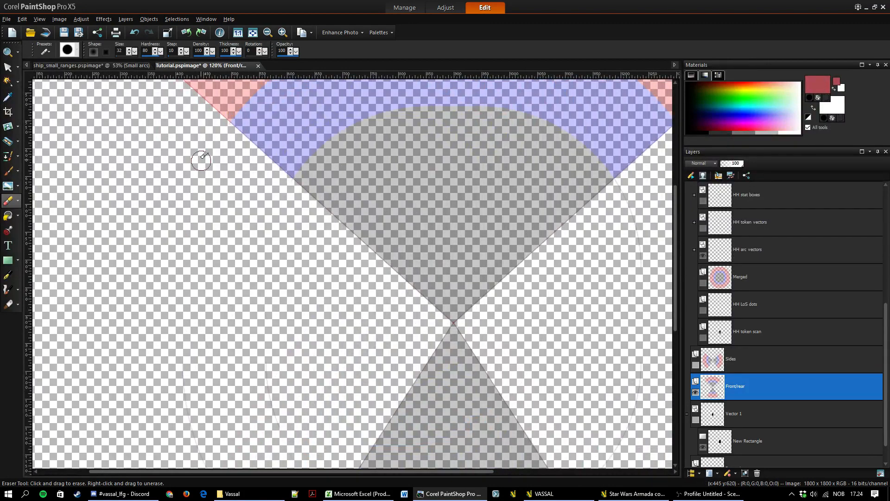
left_click(211, 142)
- Erase the faint range outlines in the gap right of the centre on the Front/rear layer and save the image
left_click_drag(423, 473, 518, 473)
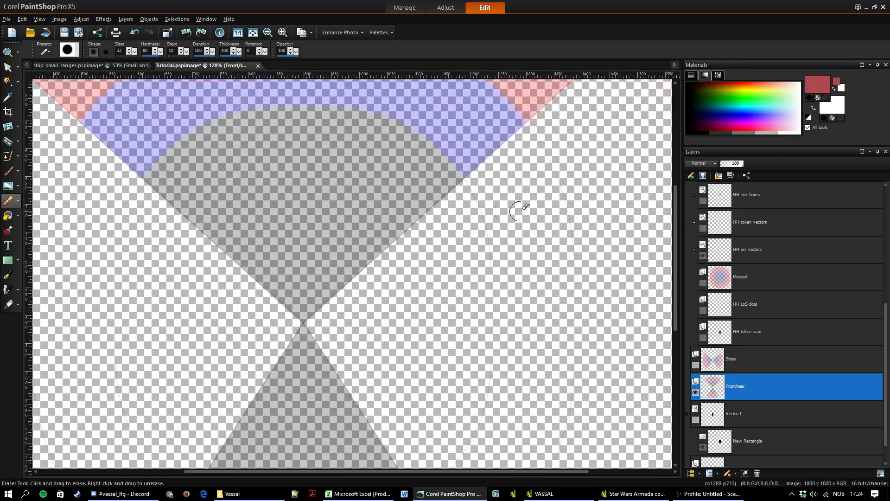
mouse_move(552, 178)
left_mouse_down()
mouse_move(577, 298)
mouse_move(562, 204)
left_mouse_up()
mouse_move(473, 205)
left_mouse_down()
mouse_move(500, 339)
mouse_move(480, 214)
left_mouse_up()
left_click_drag(677, 300, 677, 378)
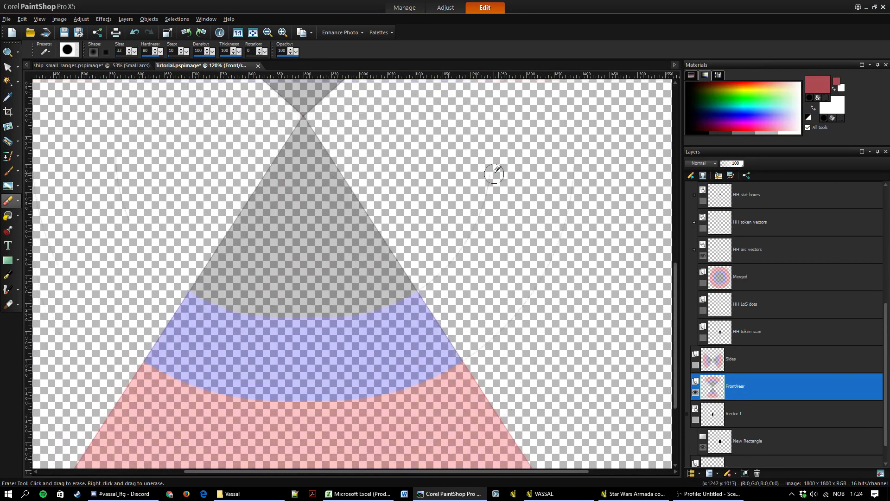
mouse_move(494, 173)
left_mouse_down()
mouse_move(476, 245)
mouse_move(467, 265)
mouse_move(472, 243)
mouse_move(449, 266)
left_mouse_up()
mouse_move(573, 150)
left_mouse_down()
mouse_move(570, 231)
mouse_move(553, 269)
mouse_move(475, 349)
left_mouse_up()
left_click(65, 33)
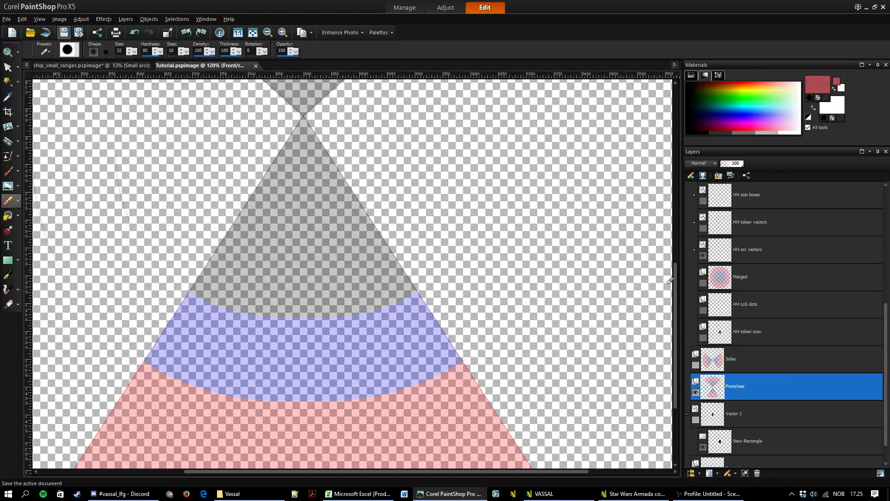
- Show the Sides layer alongside Front/rear and merge the visible layers into one
left_click(696, 365)
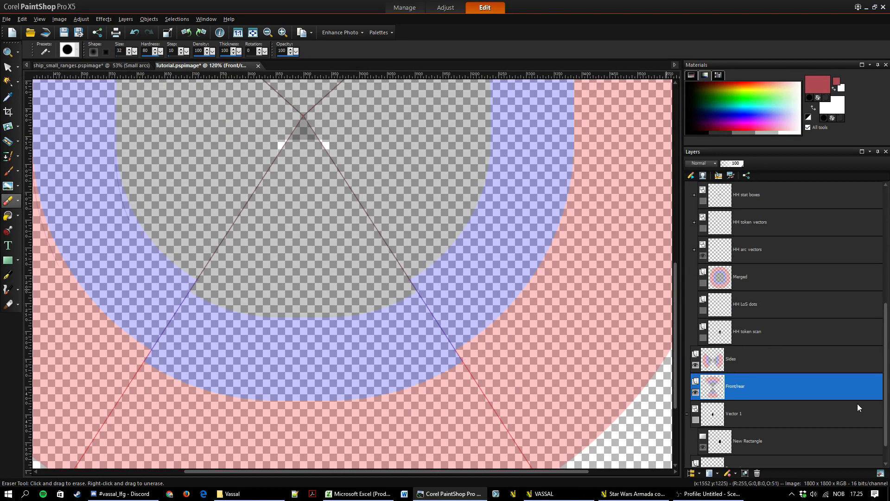
right_click(749, 394)
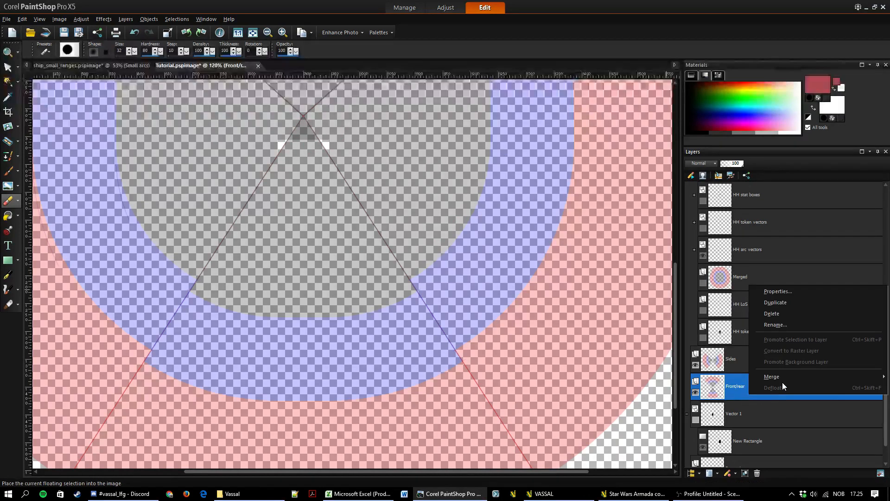
mouse_move(784, 384)
left_click(709, 401)
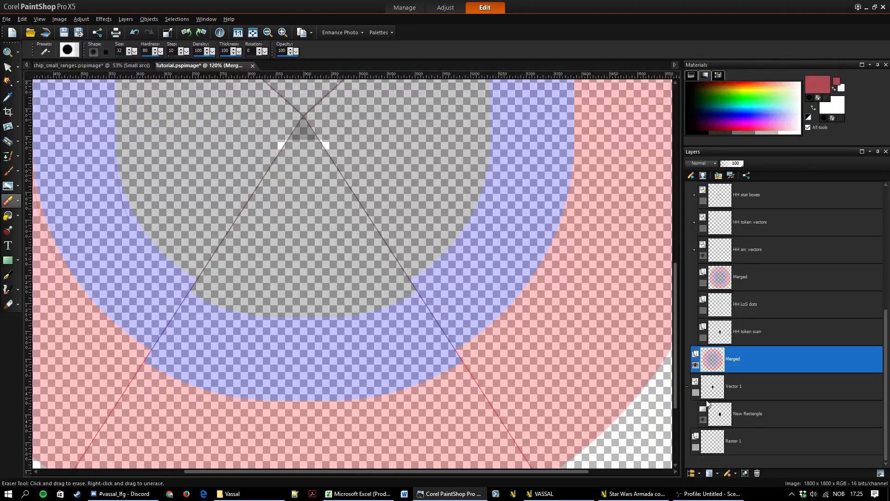
- Move the new Merged layer into the Hammerhead group directly below the existing Merged layer, and make the group visible
left_click_drag(750, 361, 699, 284)
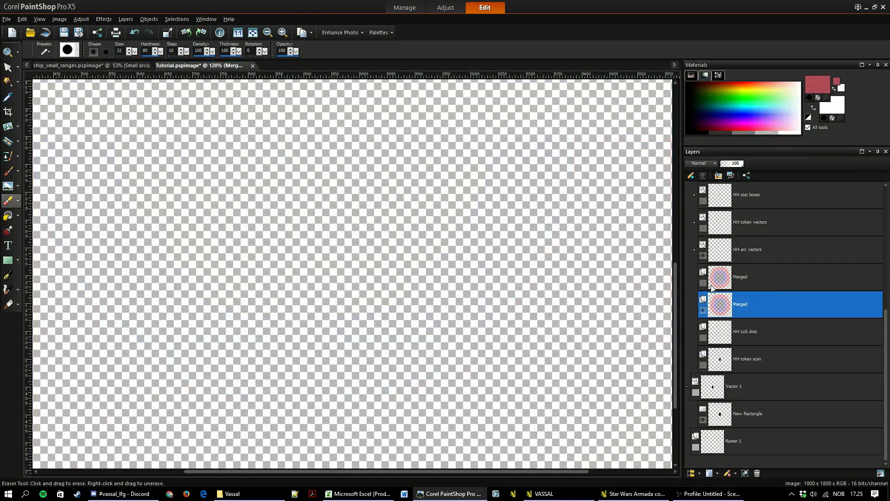
scroll(702, 245, "up", 2)
left_click(695, 201)
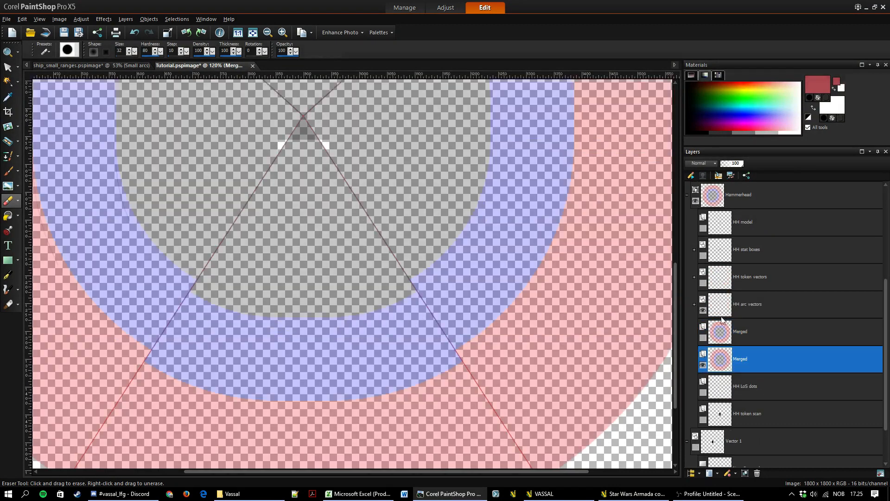
- Compare the two Merged layers in the Hammerhead group by toggling their visibility, leaving only the upper one visible
left_click(703, 338)
left_click(703, 366)
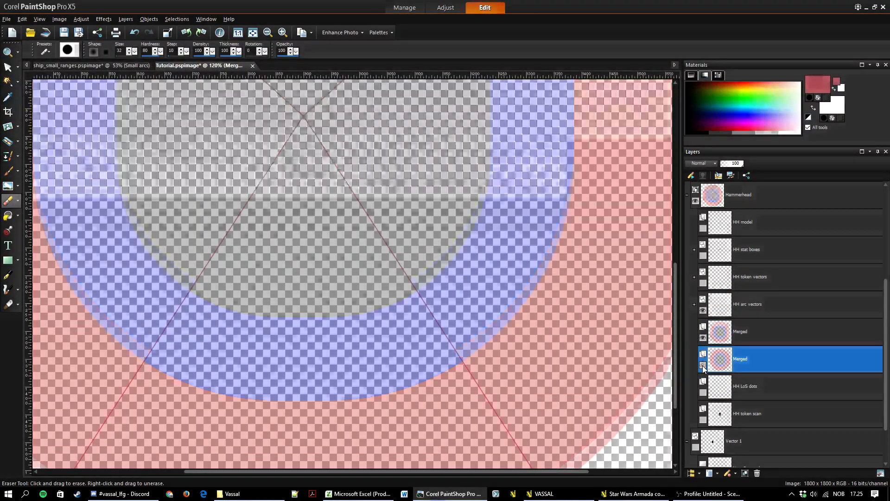
left_click(703, 338)
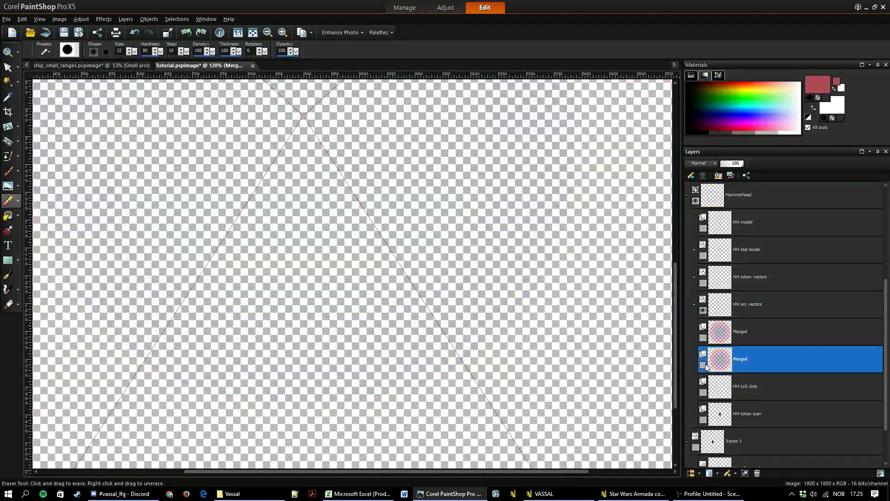
left_click(704, 366)
left_click(703, 338)
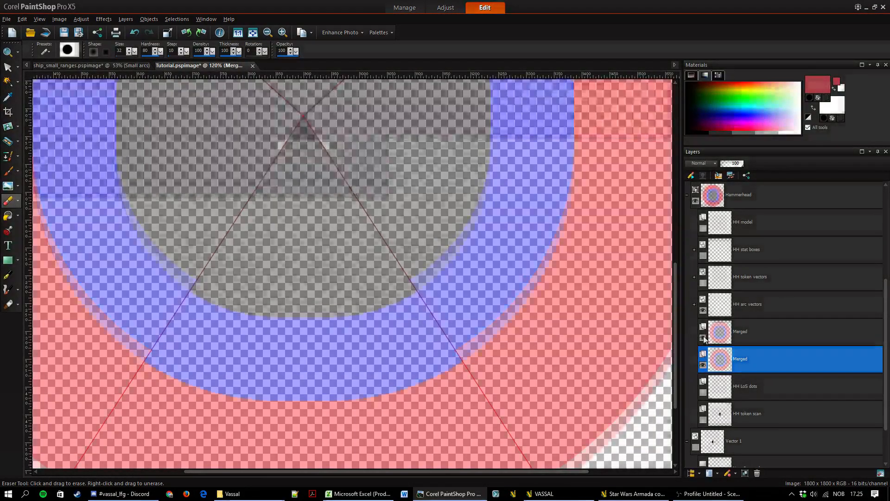
left_click(703, 338)
left_click(703, 366)
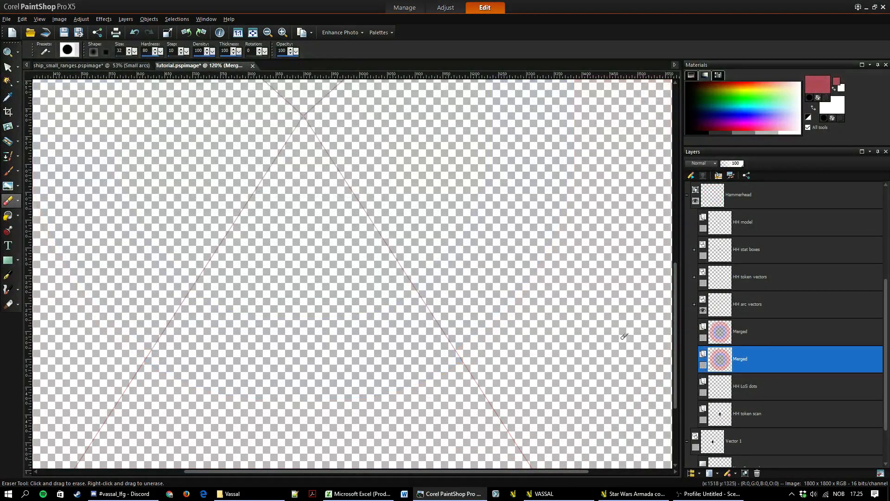
scroll(394, 287, "down", 5)
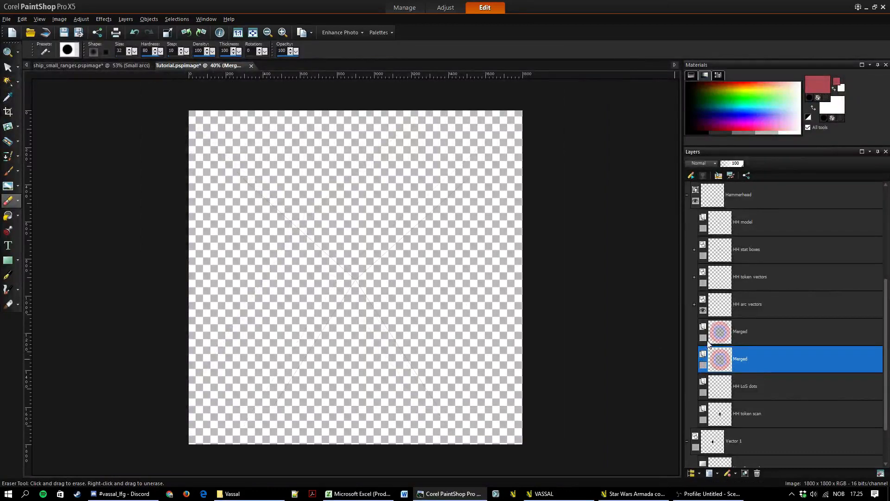
left_click(703, 338)
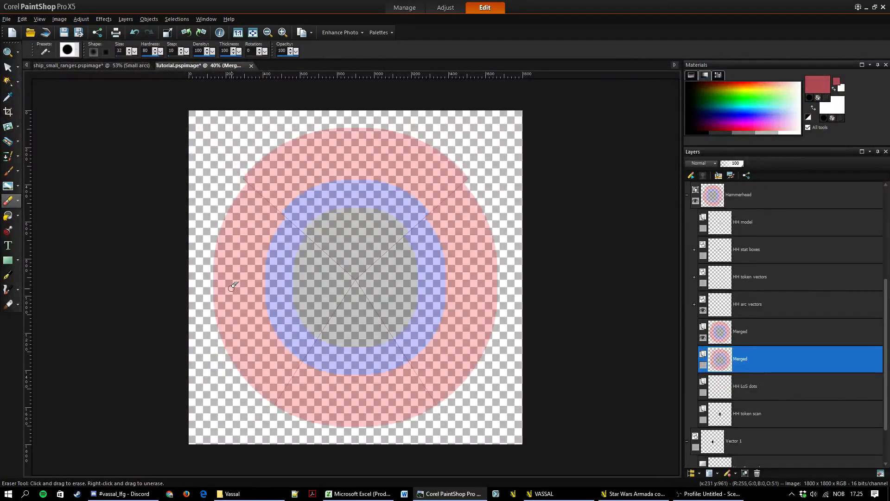
scroll(259, 309, "up", 1)
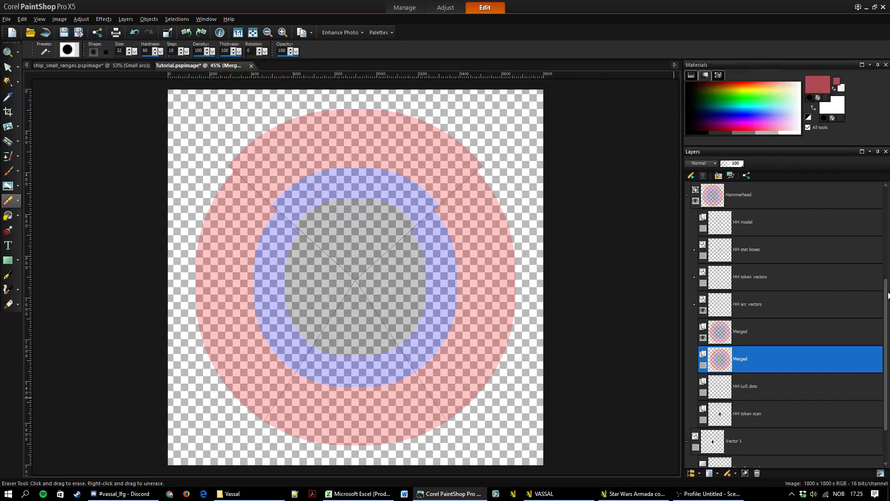
- Switch to File Explorer, open the Graphics_SWA_60px folder and examine the finished ship and squadron arc images
mouse_move(883, 288)
left_click(254, 495)
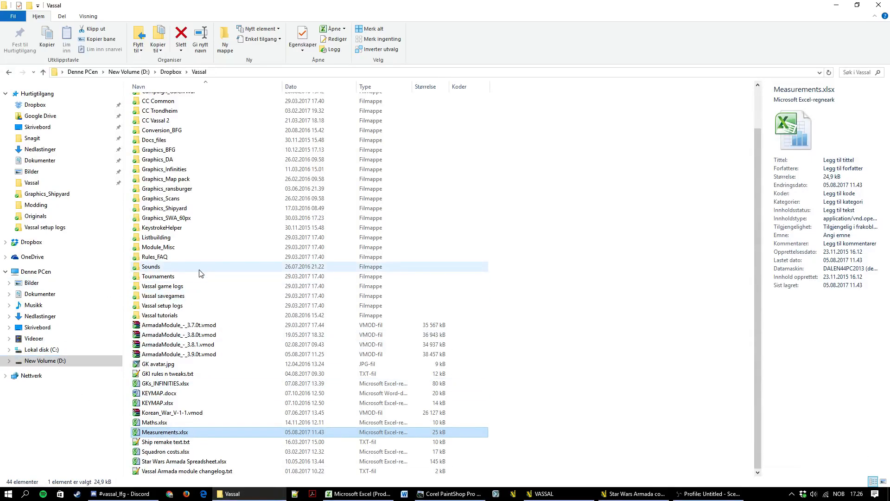
left_click(189, 218)
double_click(189, 218)
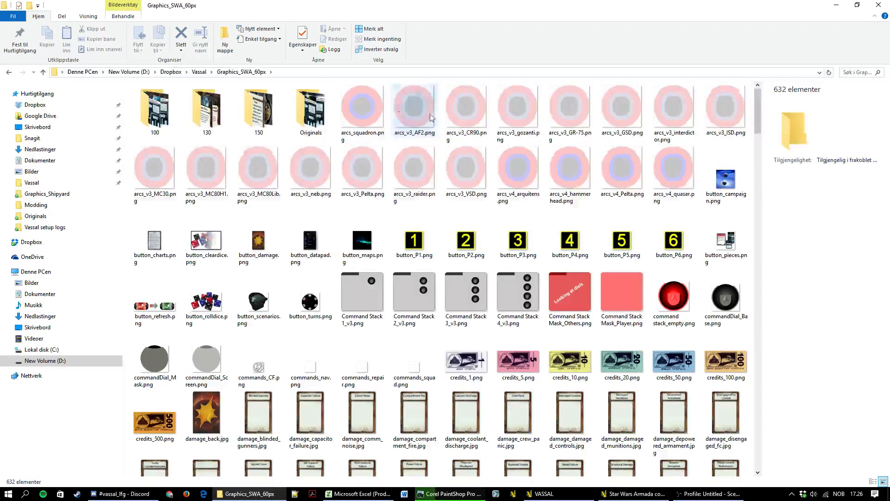
left_click(354, 103)
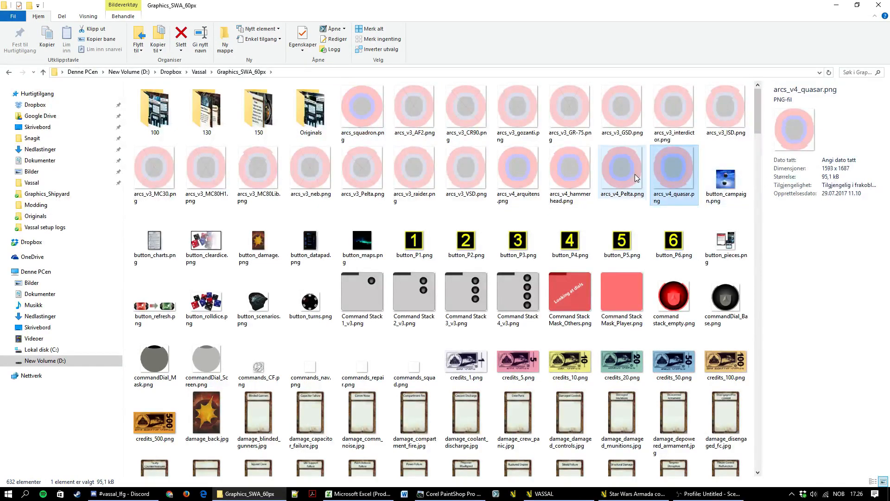
left_click(570, 168)
left_click(521, 163)
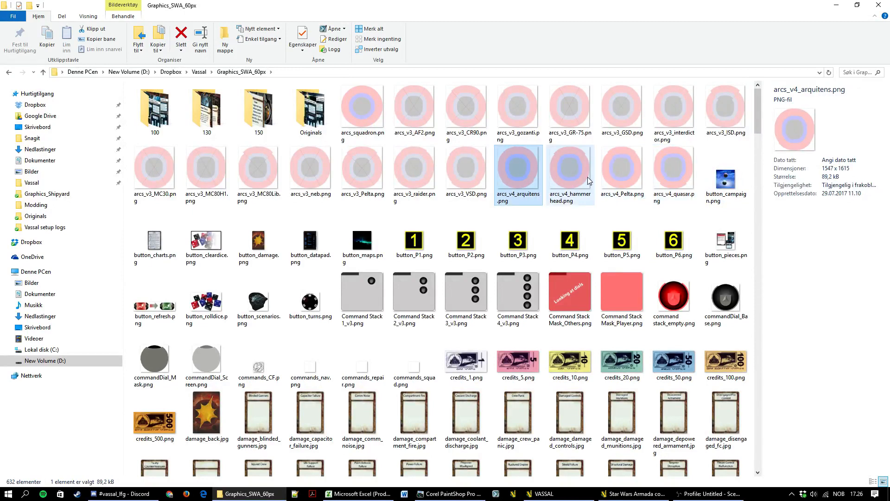
left_click(474, 171)
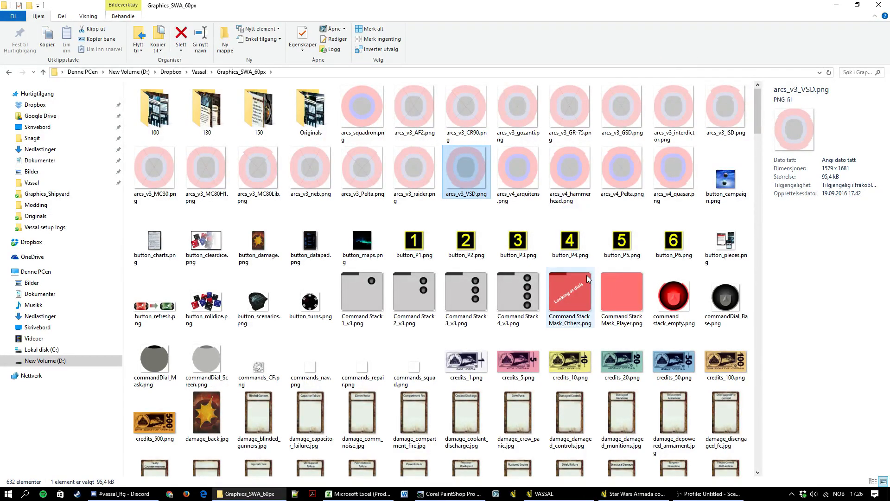
mouse_move(587, 278)
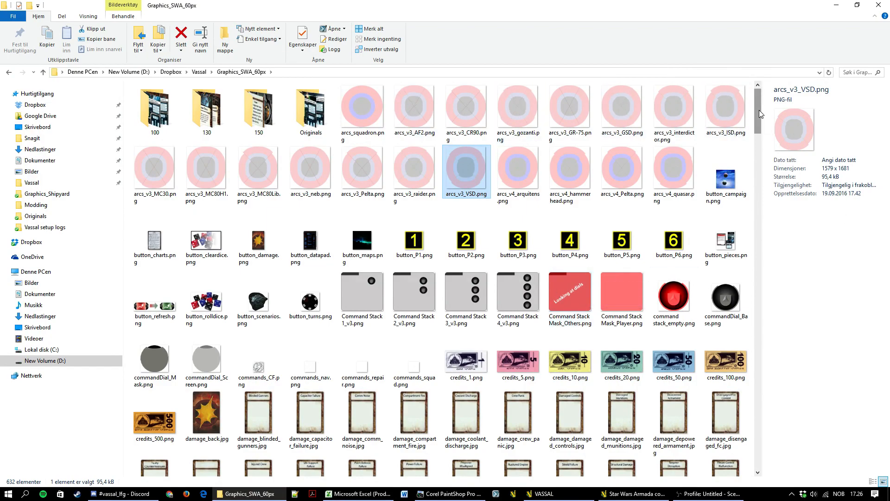
- Preview the ship_AF2 noFade.png and ship_AF2 yesFade.png token images in the folder
left_click_drag(757, 95, 764, 242)
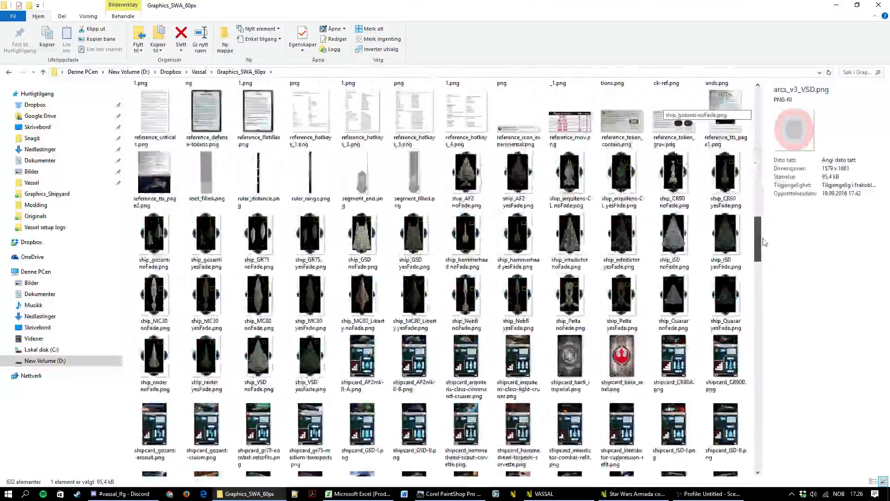
left_click(461, 167)
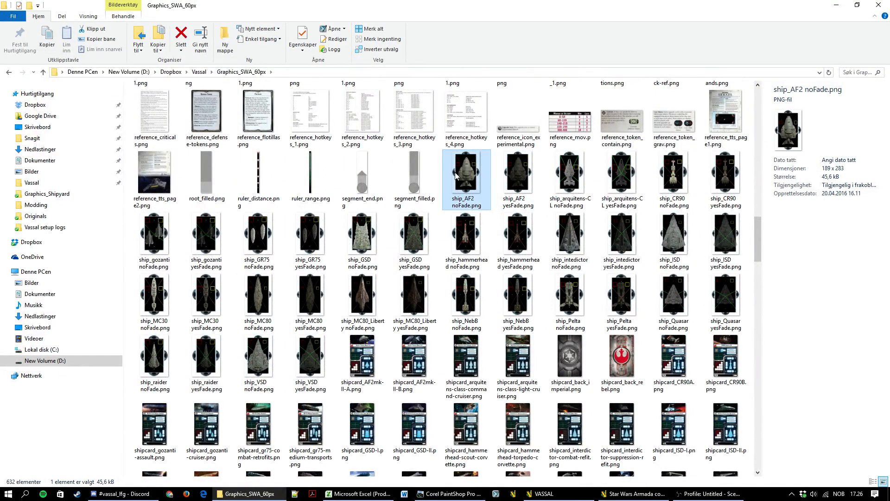
left_click(521, 179)
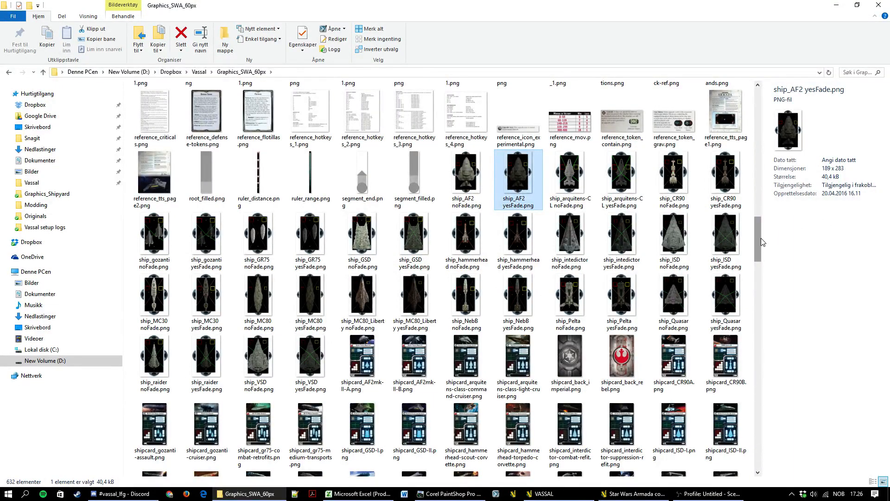
- Preview the large, medium, small and squadron distances images in the Graphics_SWA_60px folder
left_click_drag(758, 238, 764, 158)
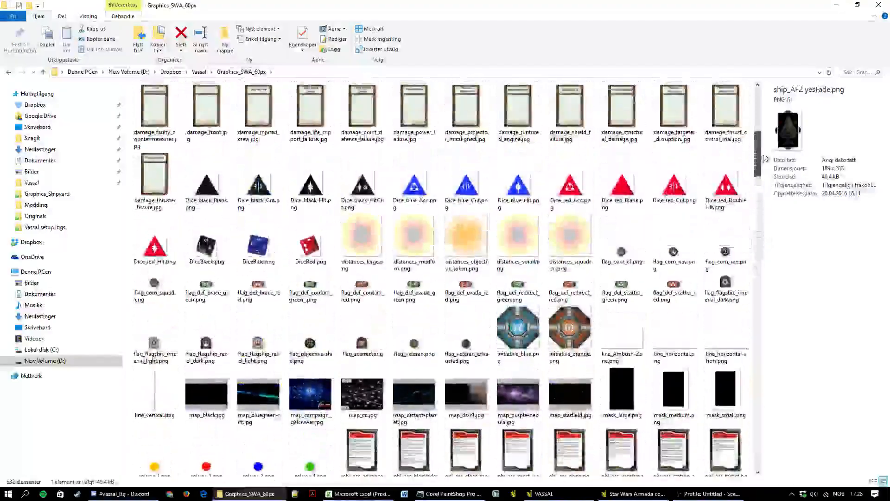
left_click(369, 243)
left_click(402, 240)
left_click(363, 244)
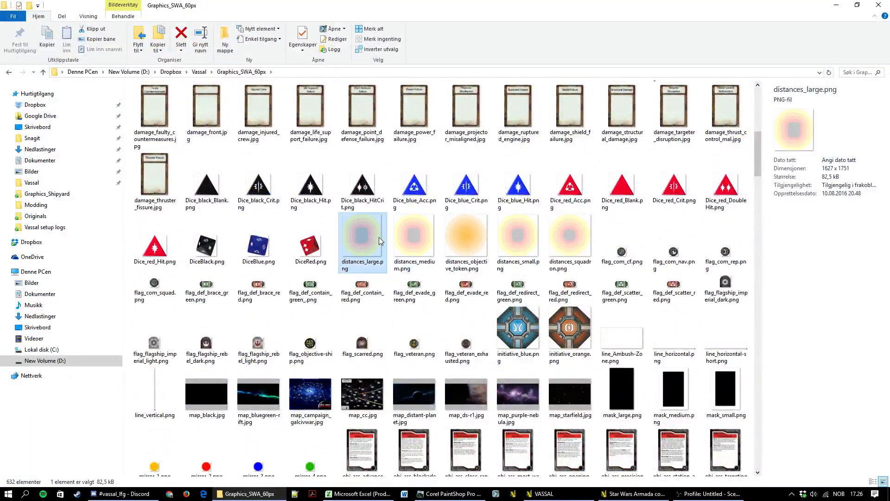
left_click(408, 240)
left_click(514, 242)
left_click(580, 240)
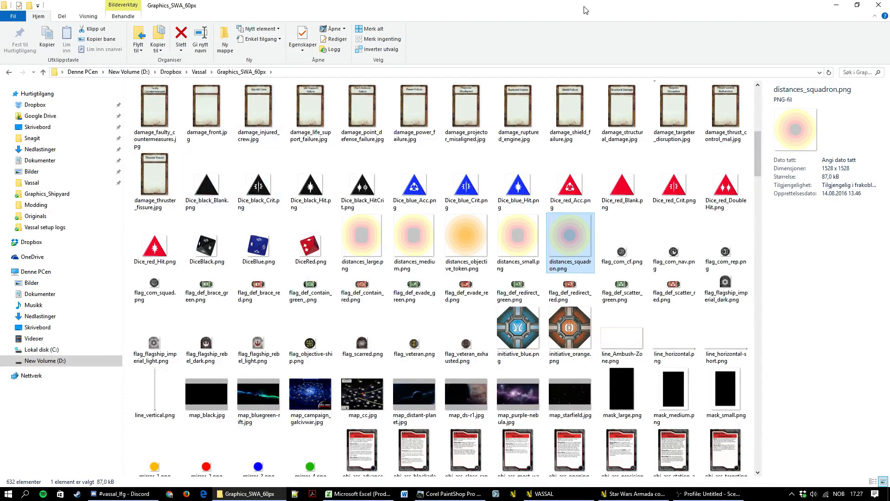
left_click_drag(760, 157, 767, 90)
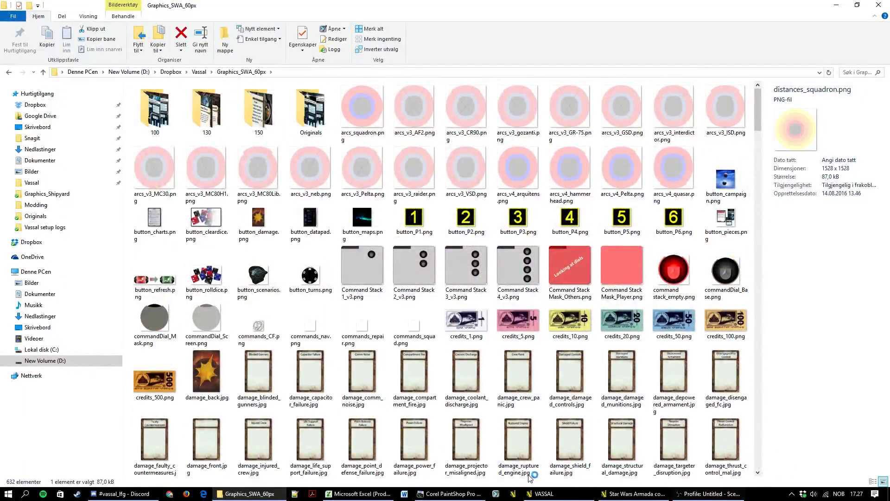
- Switch back to PaintShop Pro, save Tutorial.pspimage and close it
left_click(461, 494)
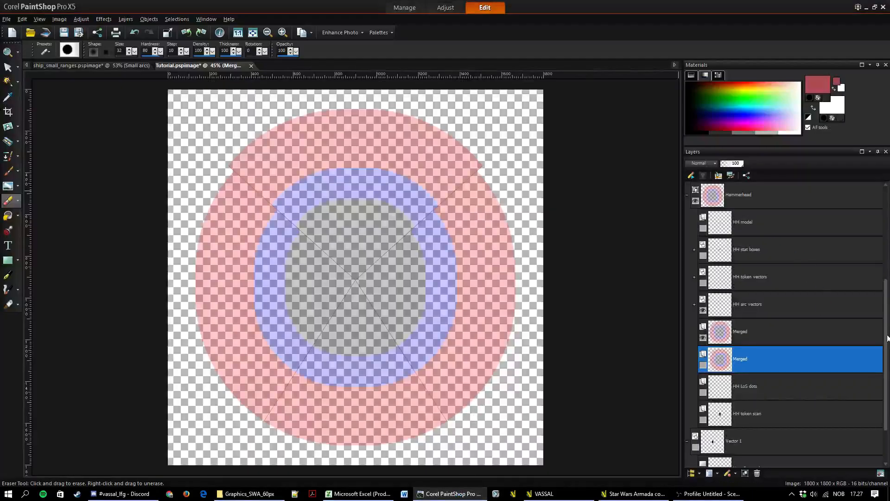
left_click_drag(886, 342, 888, 378)
scroll(726, 358, "up", 4)
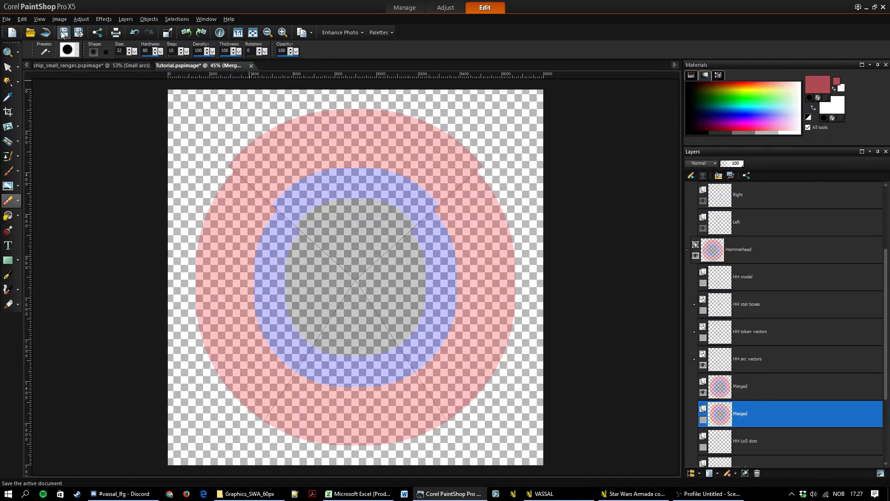
left_click(64, 33)
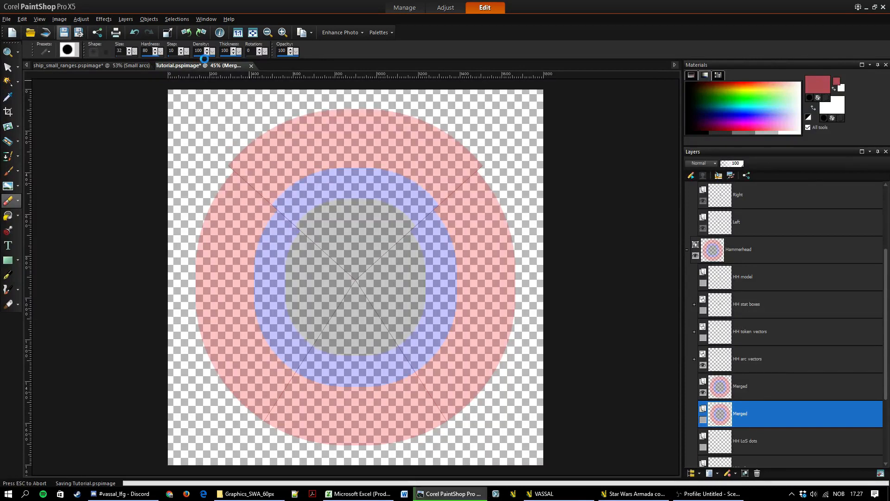
left_click(249, 66)
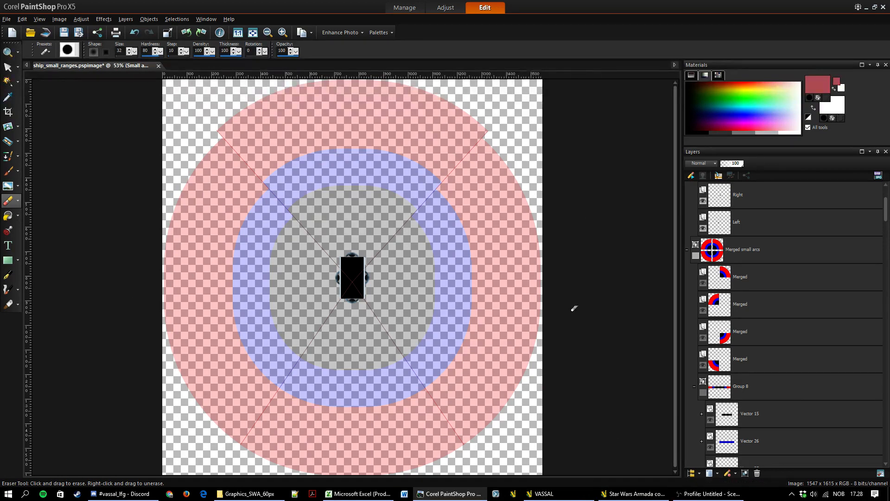
mouse_move(675, 196)
left_mouse_down()
mouse_move(679, 241)
mouse_move(674, 181)
left_mouse_up()
scroll(345, 299, "up", 1)
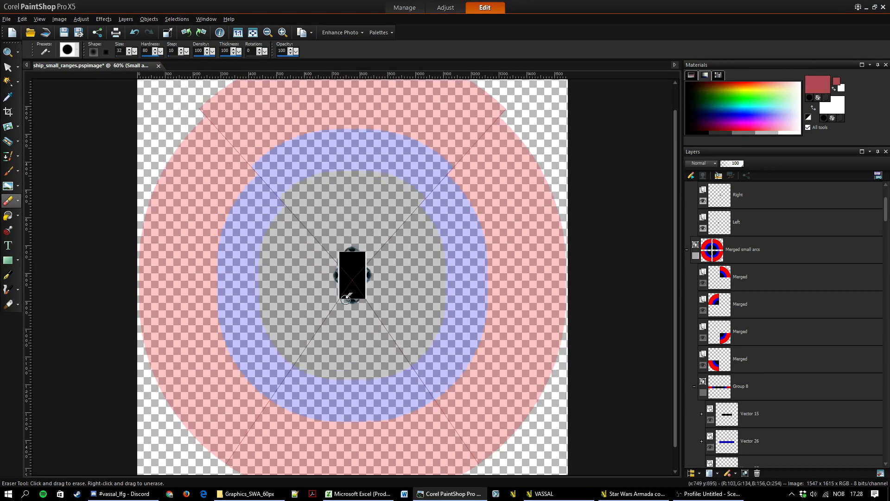
scroll(345, 300, "up", 4)
scroll(347, 297, "down", 6)
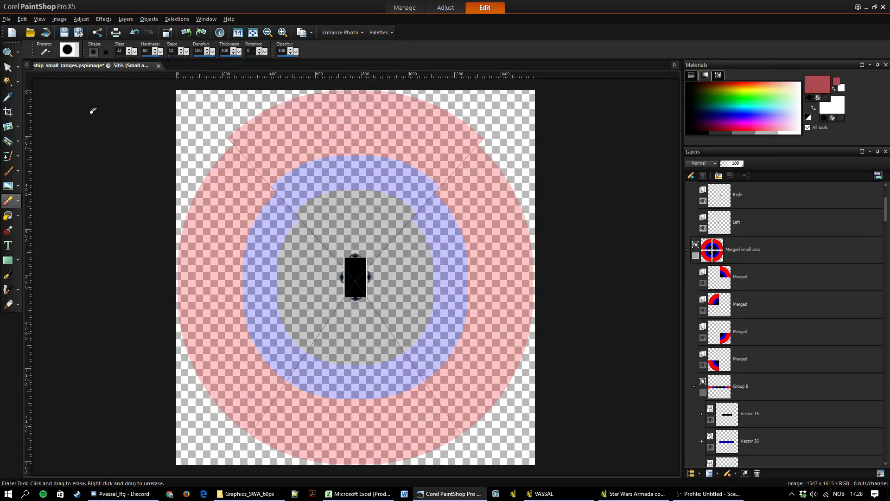
- Switch to File Explorer and open the Graphics_Shipyard folder in Vassal to view the source images
left_click(259, 494)
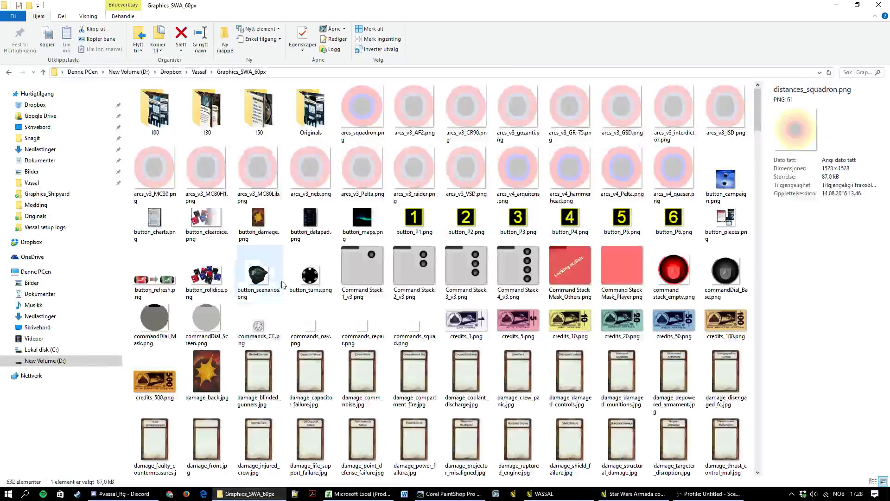
left_click(199, 72)
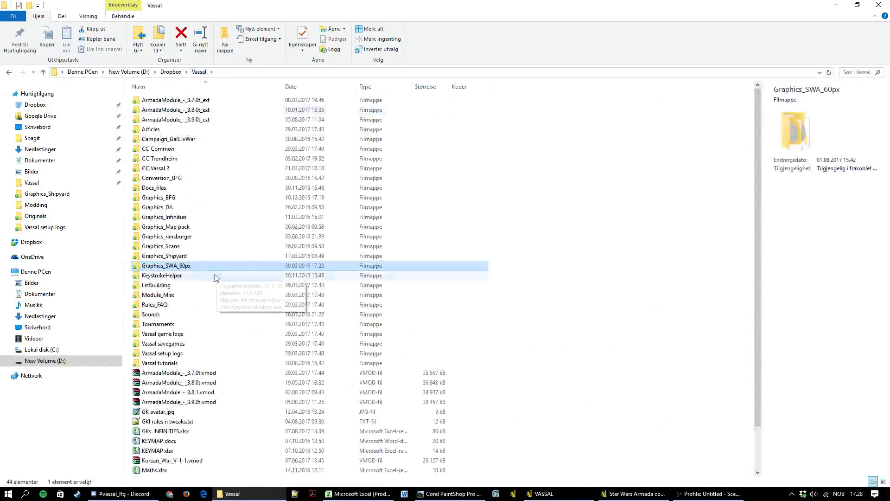
double_click(178, 258)
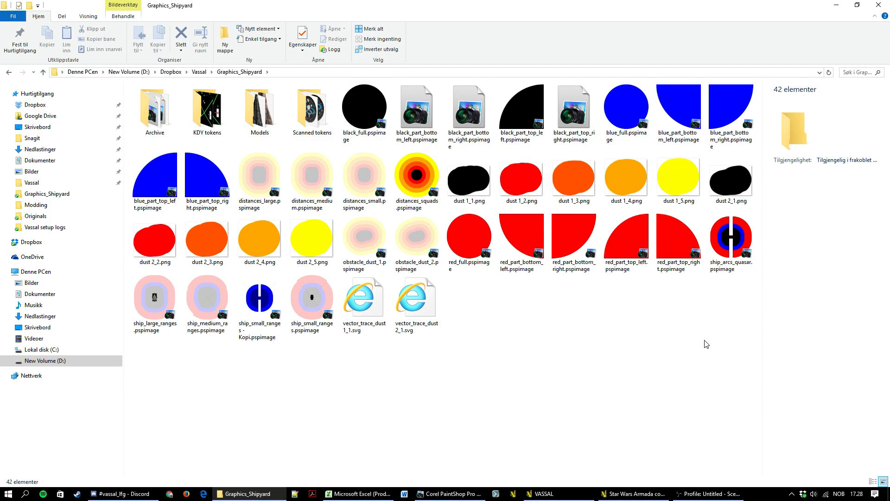
- Preview the standard and hero squadron images in the Graphics_SWA_60px folder, including squad_b-wing.png, and return to PaintShop Pro
left_click(199, 72)
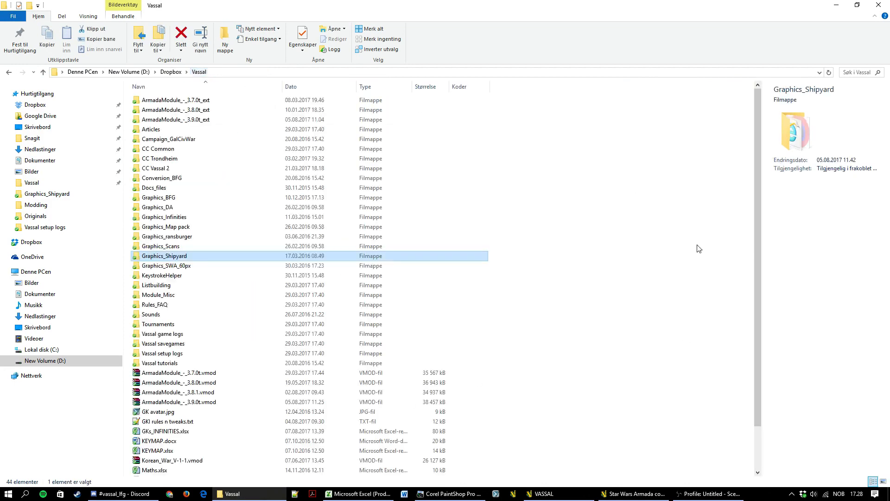
double_click(180, 266)
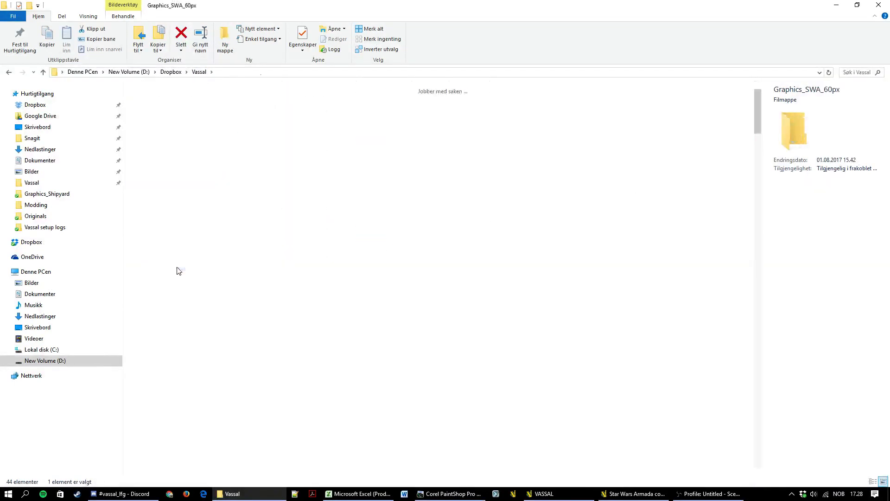
scroll(602, 306, "down", 20)
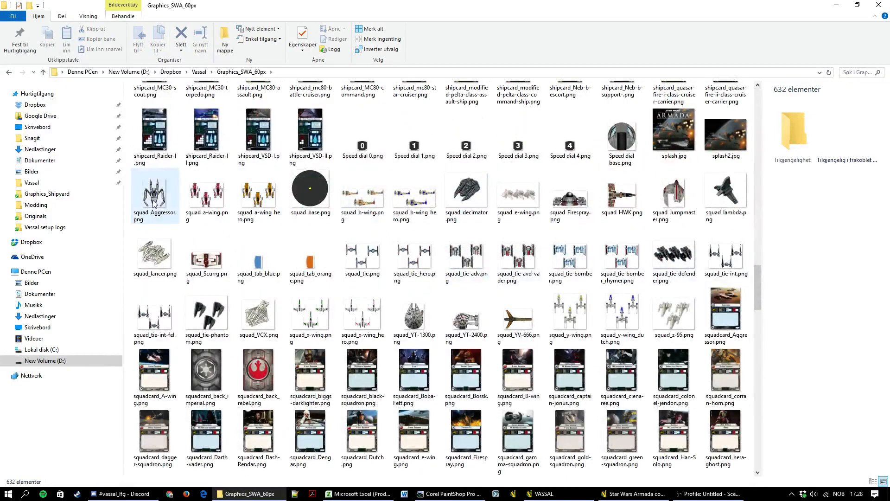
left_click(252, 190)
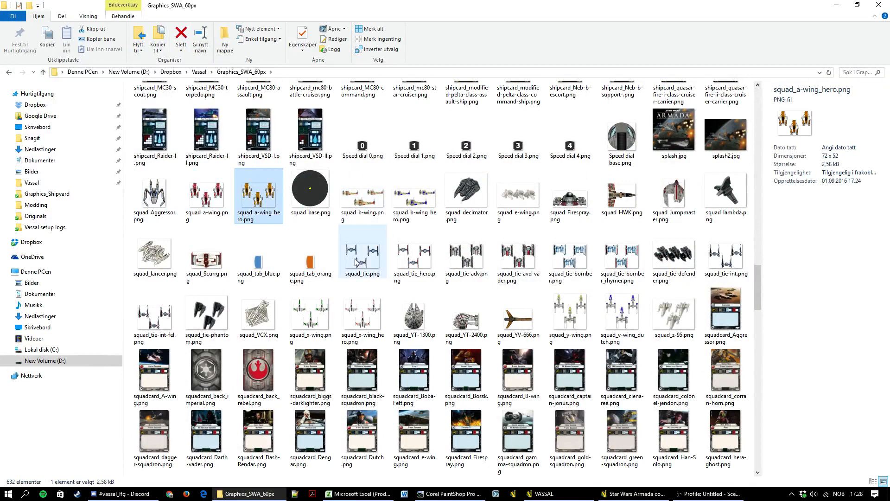
left_click(407, 255)
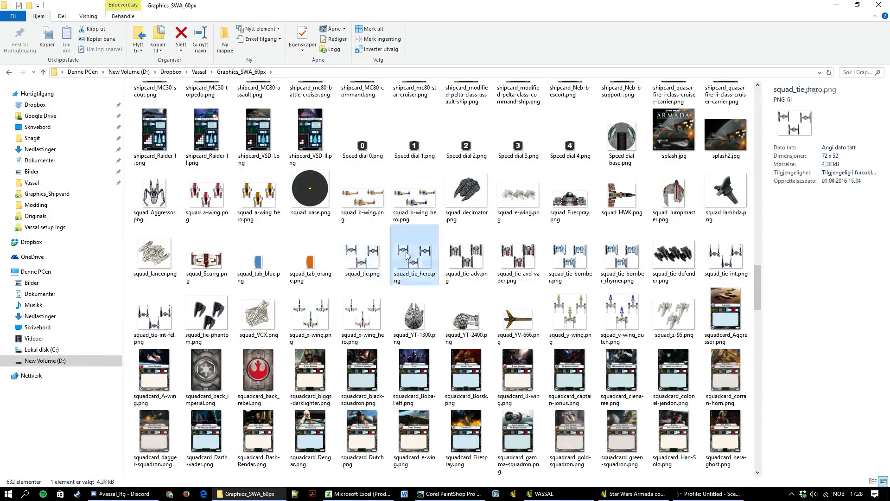
left_click(675, 323)
left_click(496, 199)
left_click(410, 200)
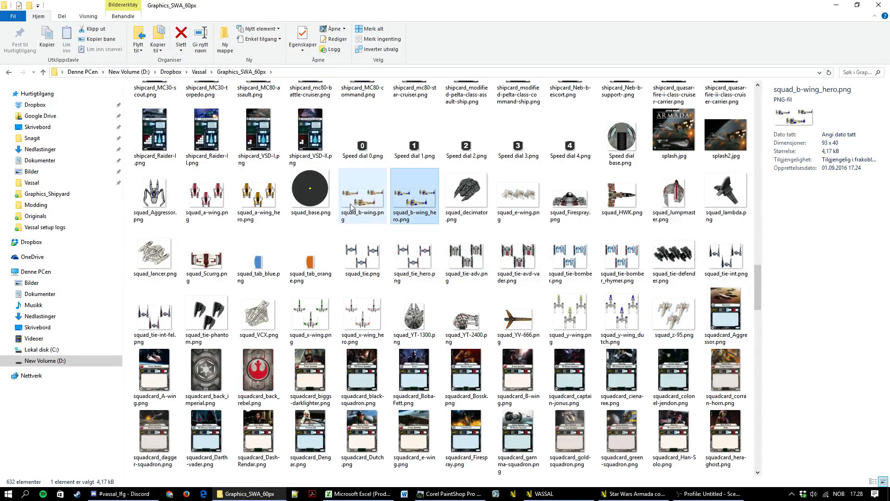
left_click(352, 206)
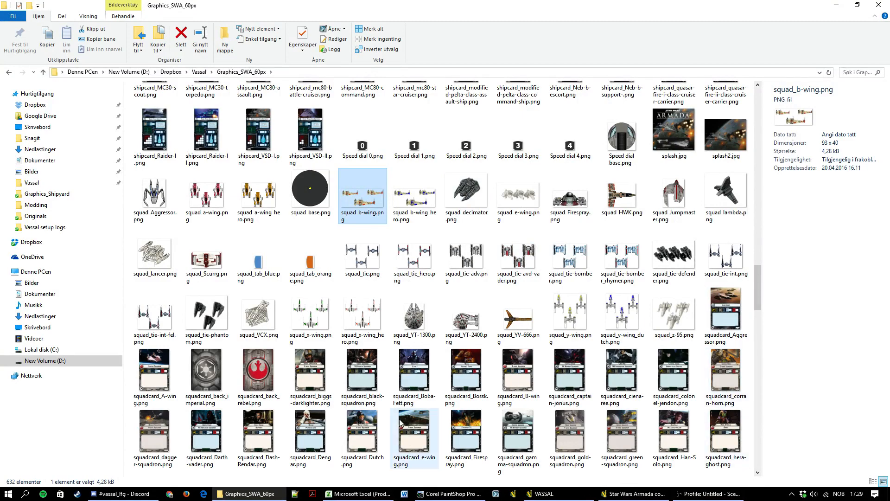
left_click(444, 494)
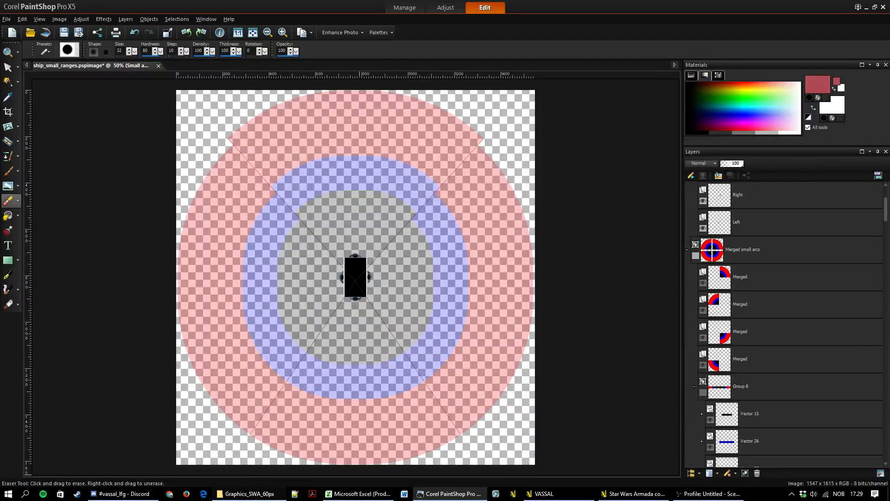